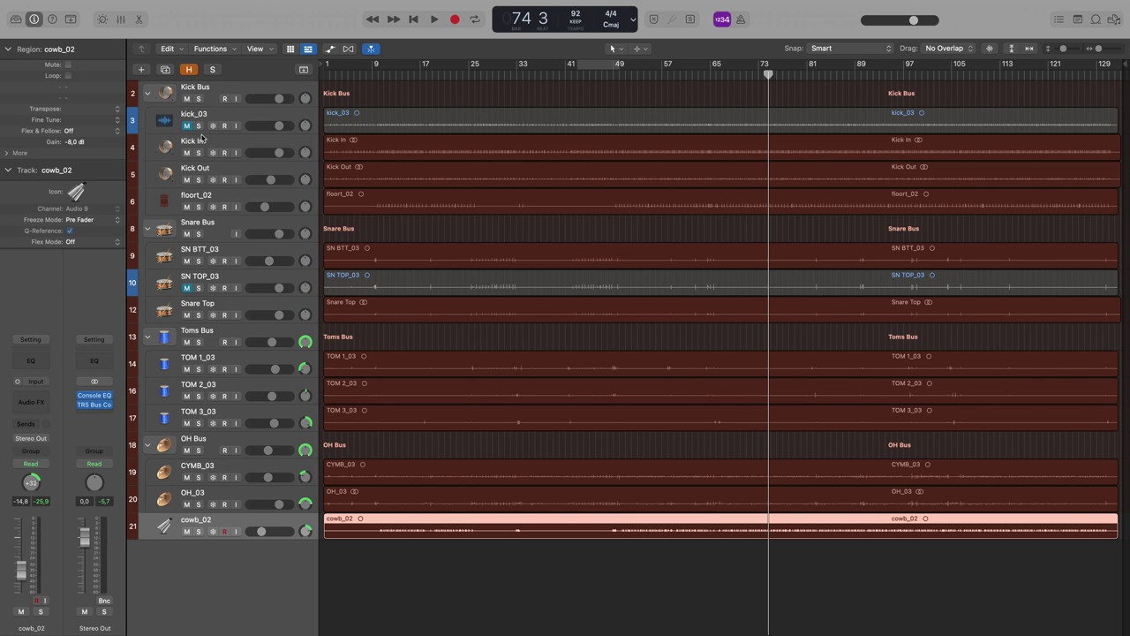
# Step: Unmute the kick_03 and SN TOP_03 tracks, and mute the Snare Top, Kick Out and Kick In tracks
pyautogui.click(187, 126)
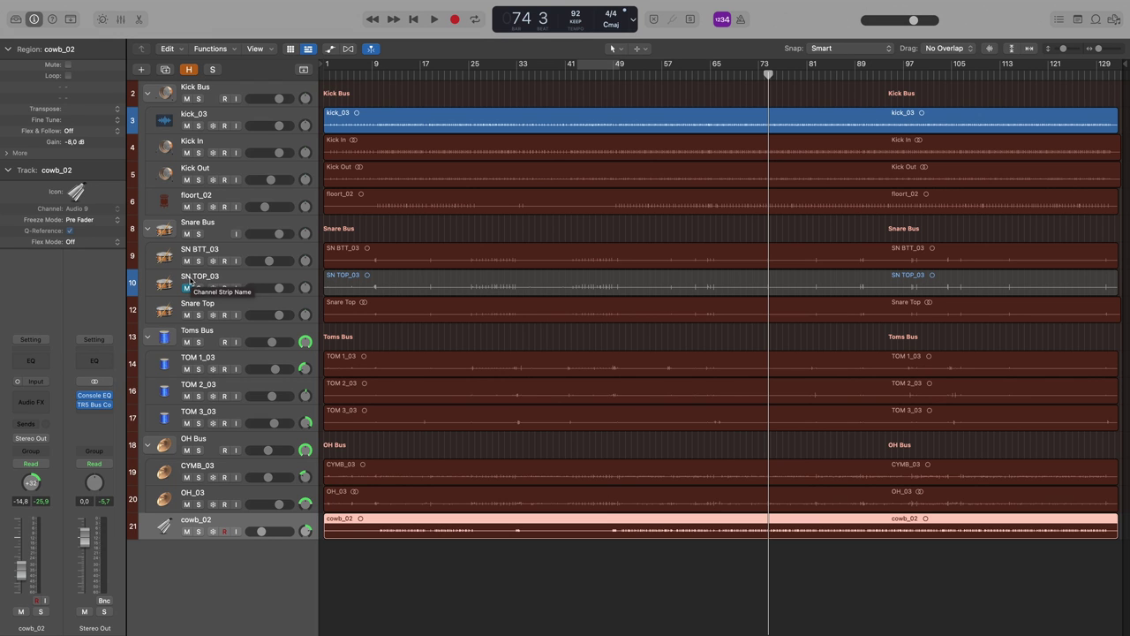
pyautogui.click(187, 289)
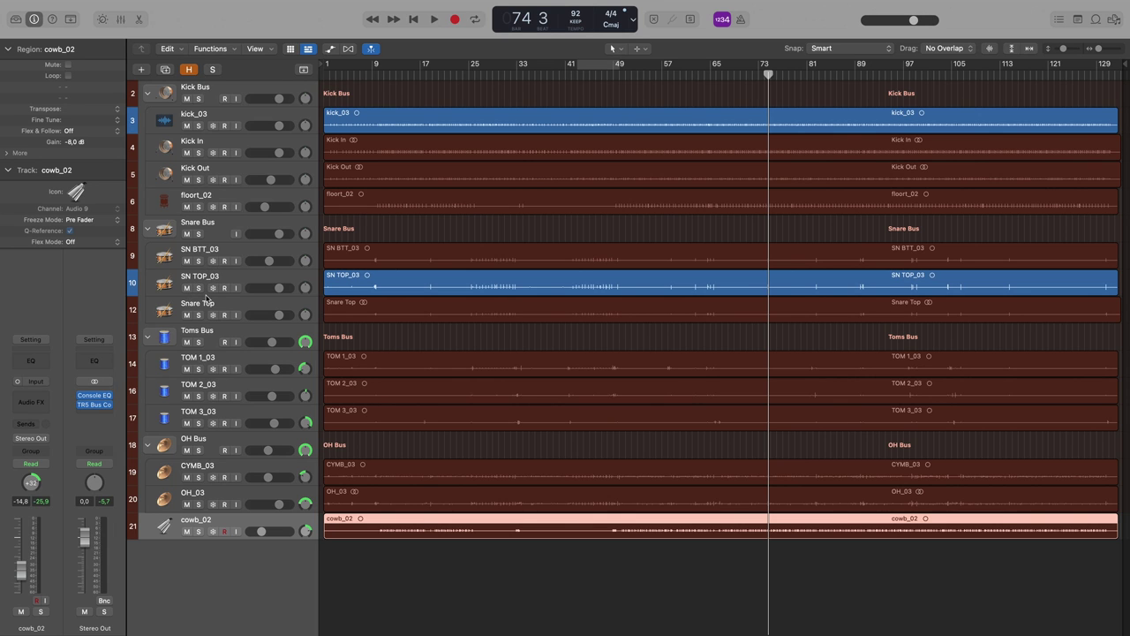
pyautogui.click(186, 316)
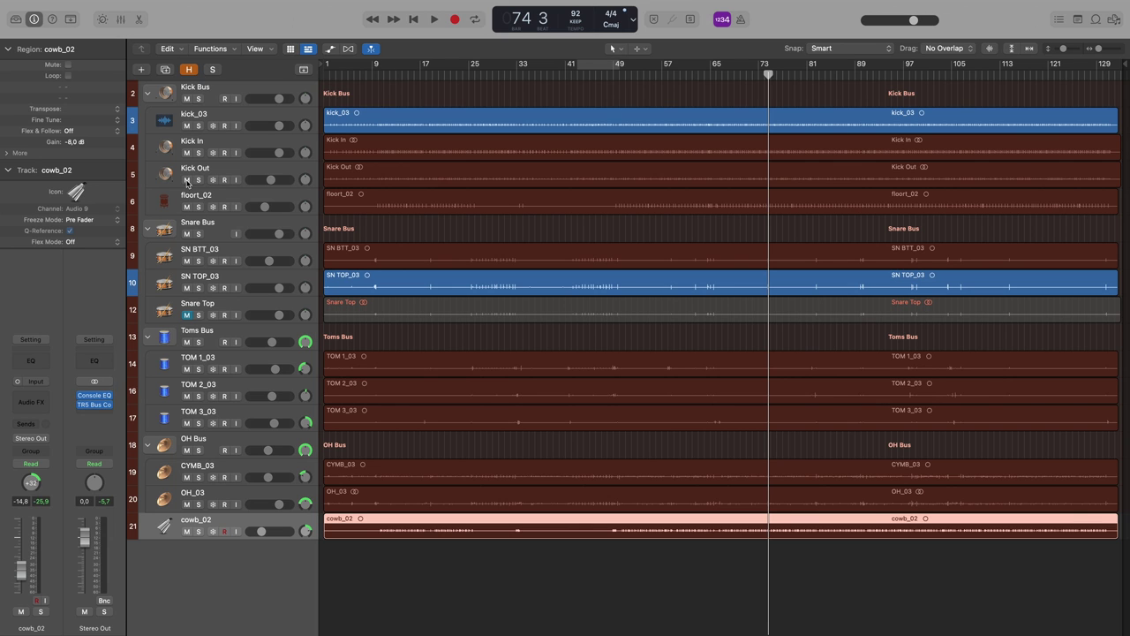
pyautogui.click(187, 180)
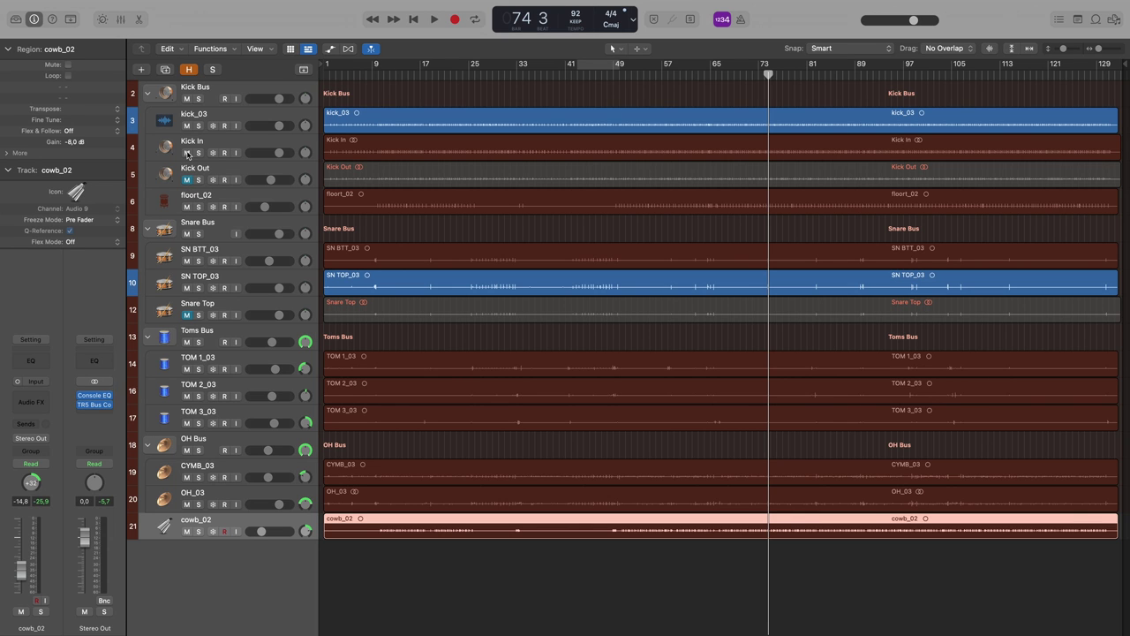
pyautogui.click(186, 153)
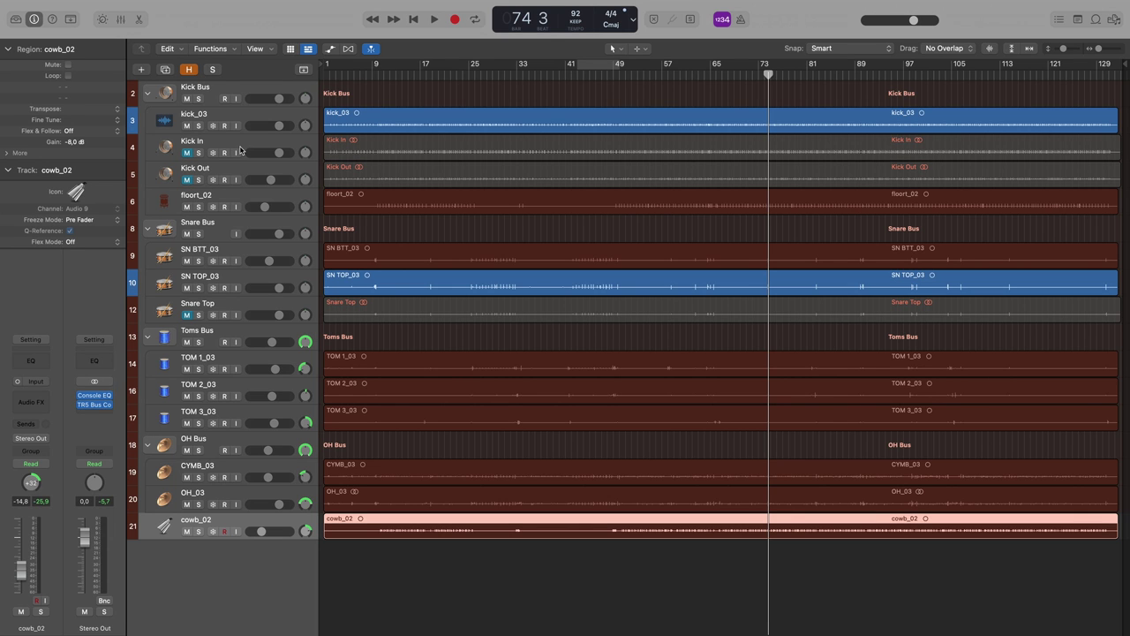
# Step: Play the drum mix from bar 43 to listen with the current mutes, stopping after a few bars
pyautogui.click(577, 75)
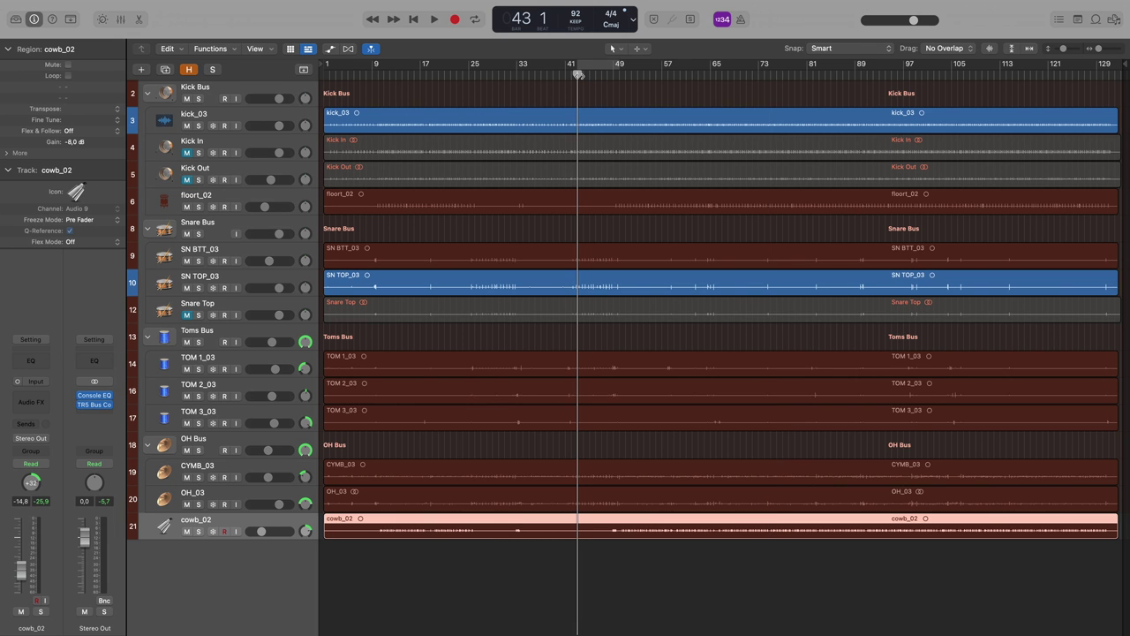
pyautogui.press('space')
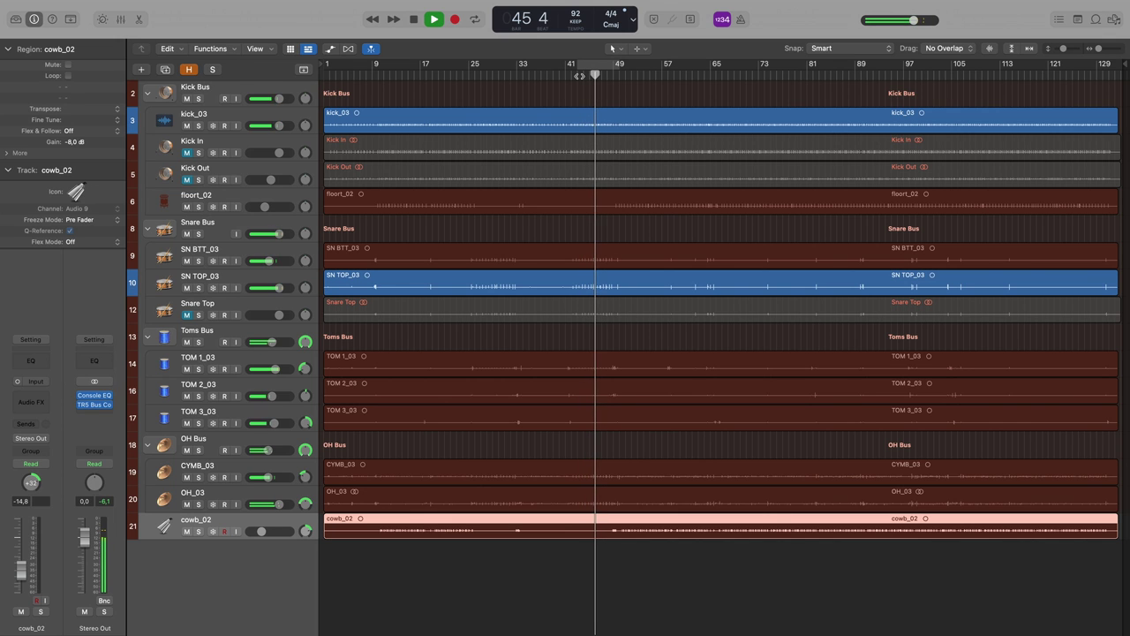
pyautogui.press('space')
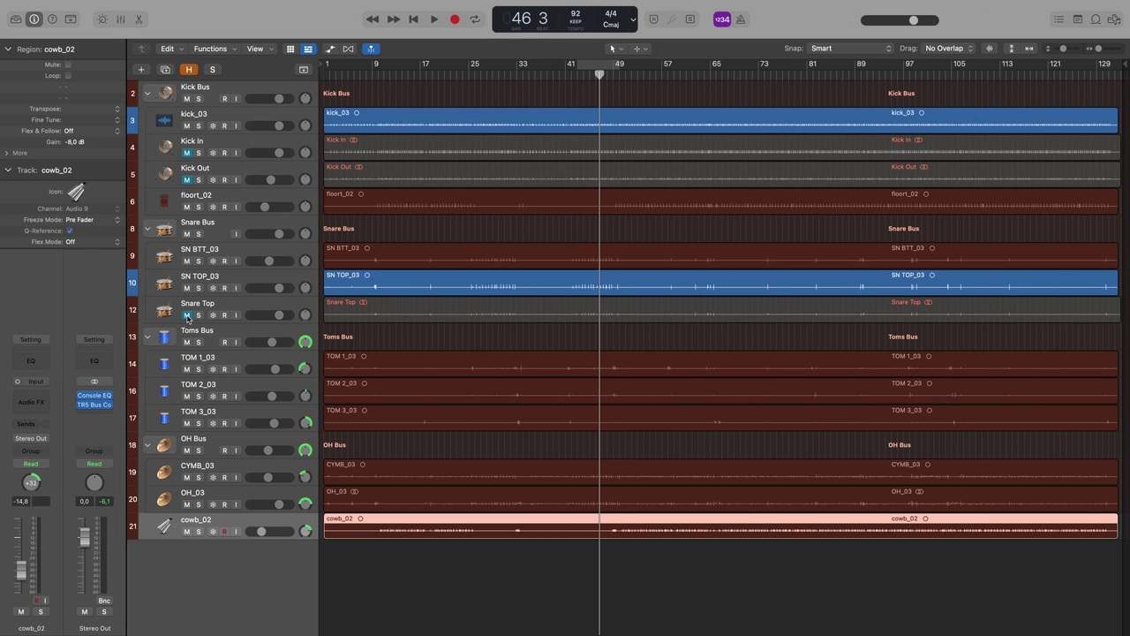
# Step: Solo the SN TOP_03 track, play a short passage, and remove its solo
pyautogui.click(199, 289)
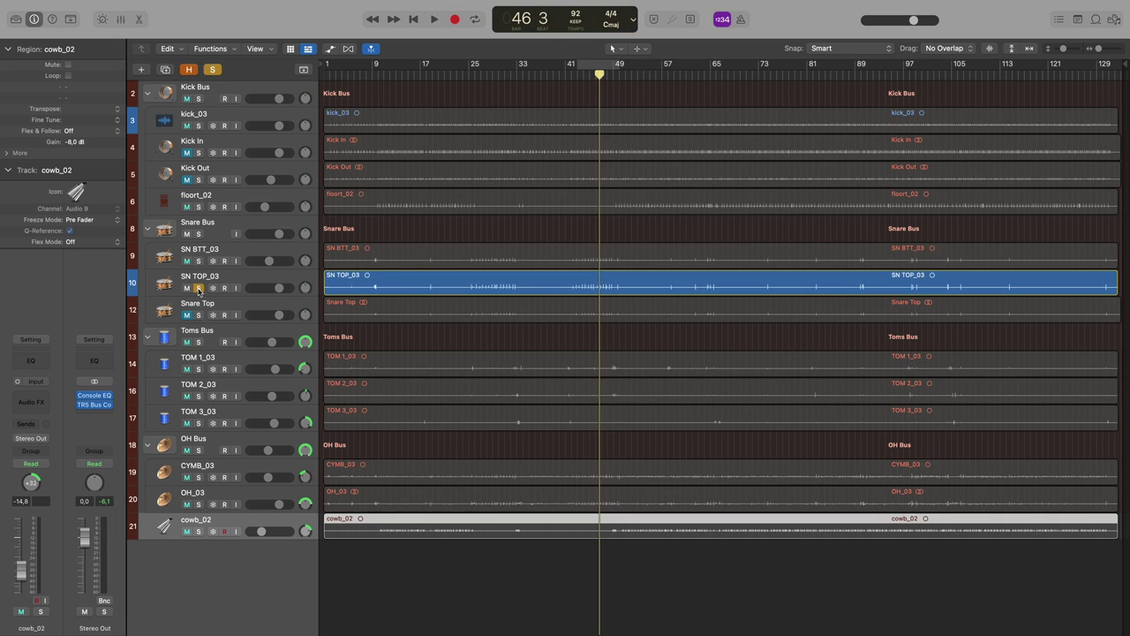
pyautogui.press('space')
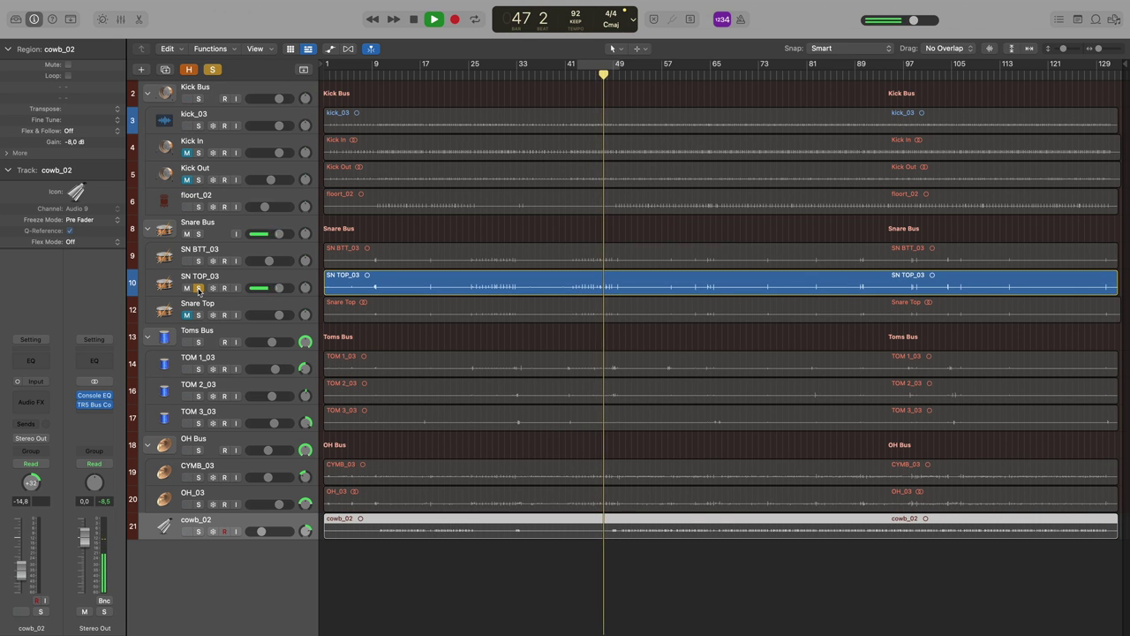
pyautogui.press('space')
pyautogui.click(199, 289)
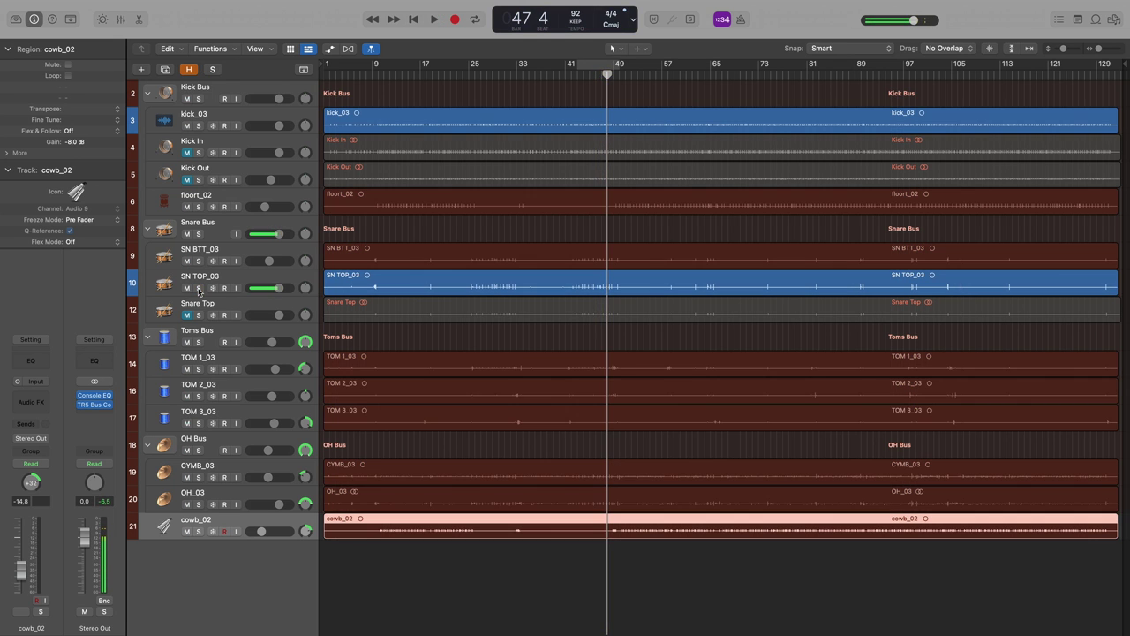
# Step: Solo the Snare Top track and play a short passage to listen to it alone
pyautogui.click(200, 316)
pyautogui.press('space')
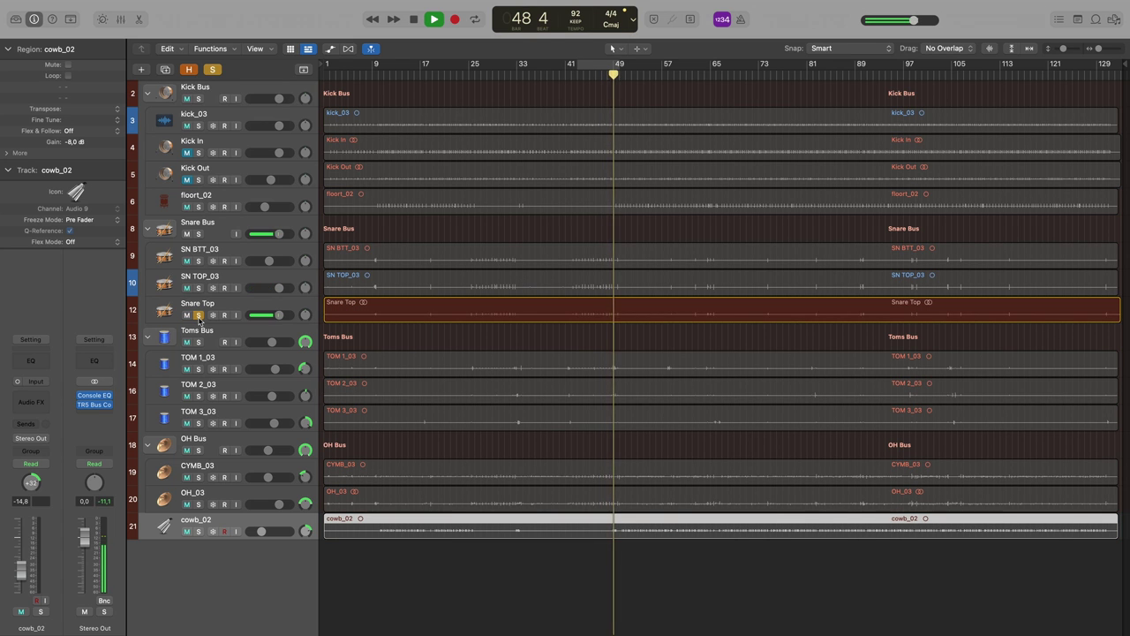
pyautogui.press('space')
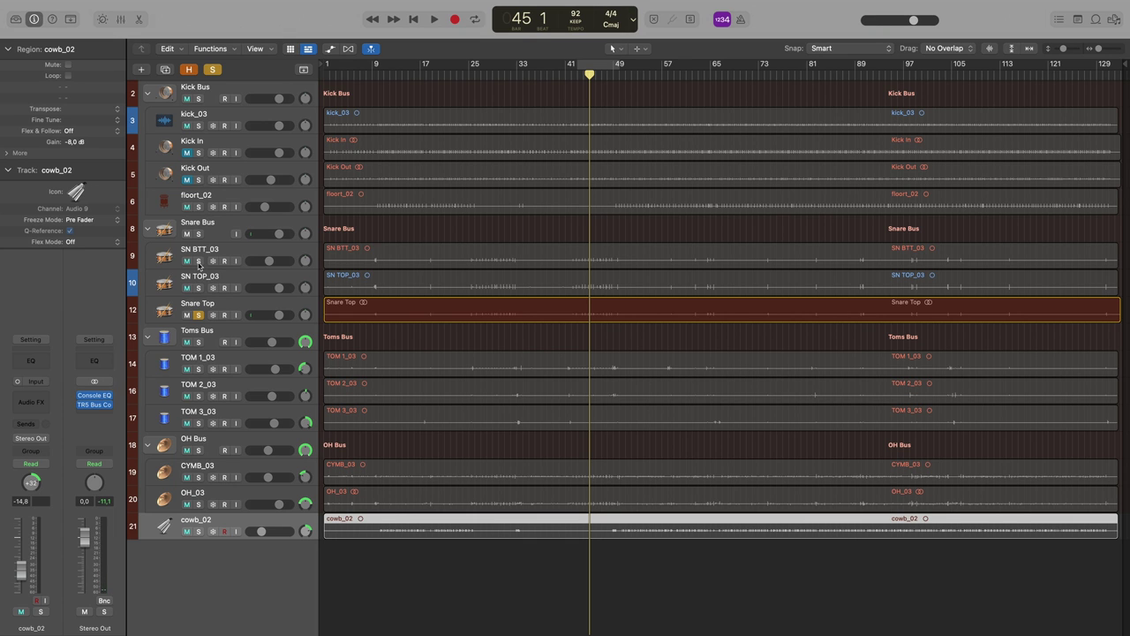
# Step: Add SN BTT_03 to the soloed Snare Top, play both snare tracks together, and clear all solos
pyautogui.click(199, 261)
pyautogui.press('space')
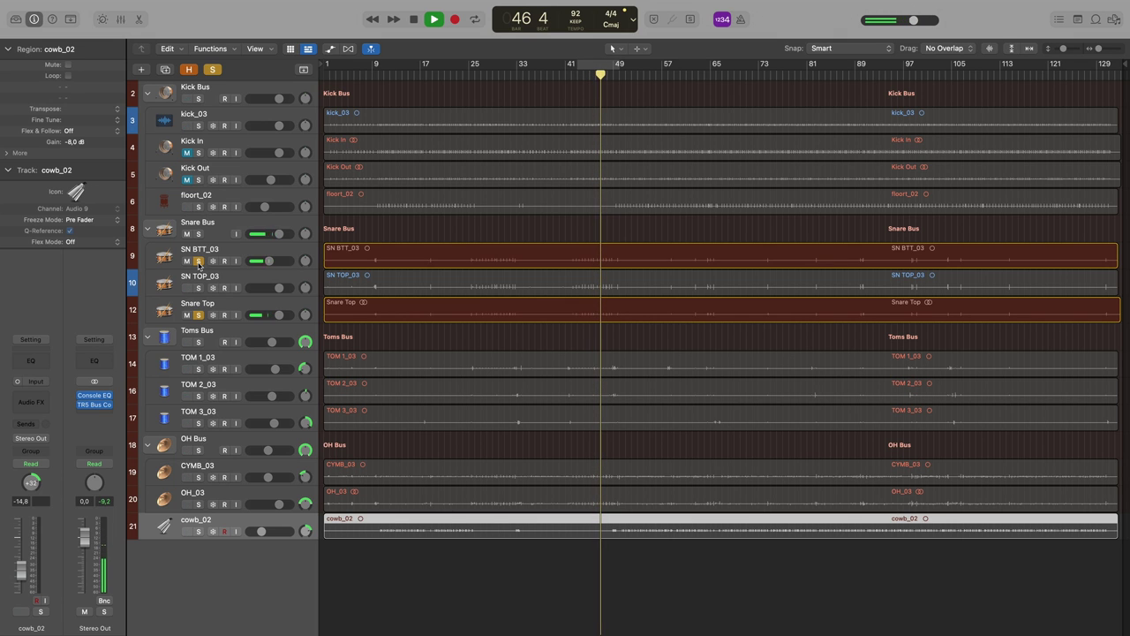
pyautogui.press('space')
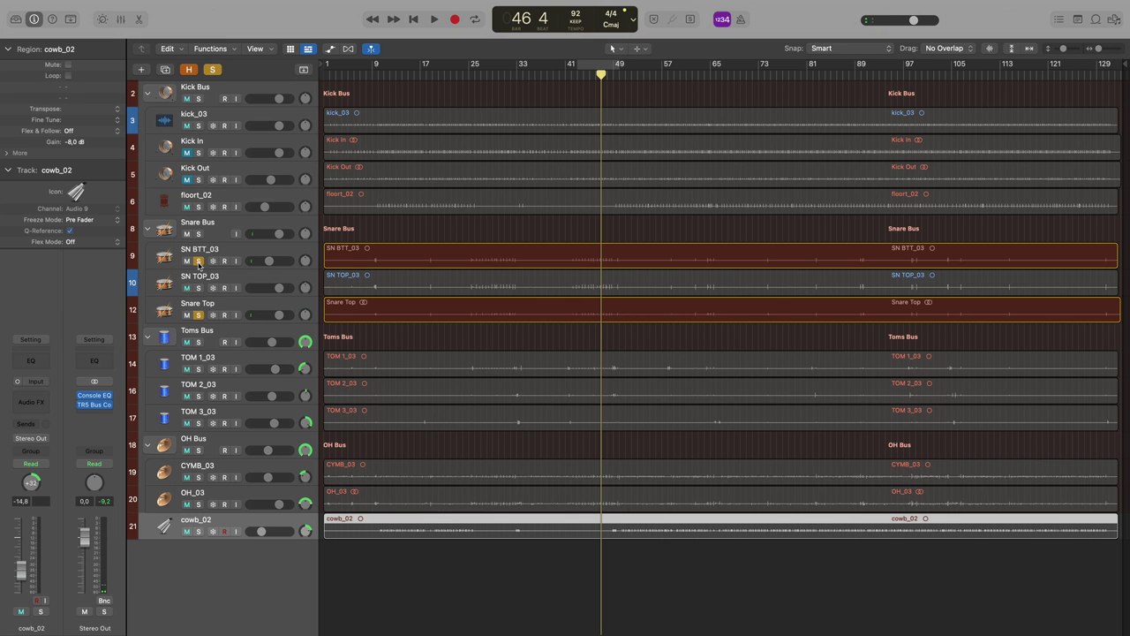
pyautogui.click(212, 71)
pyautogui.click(199, 315)
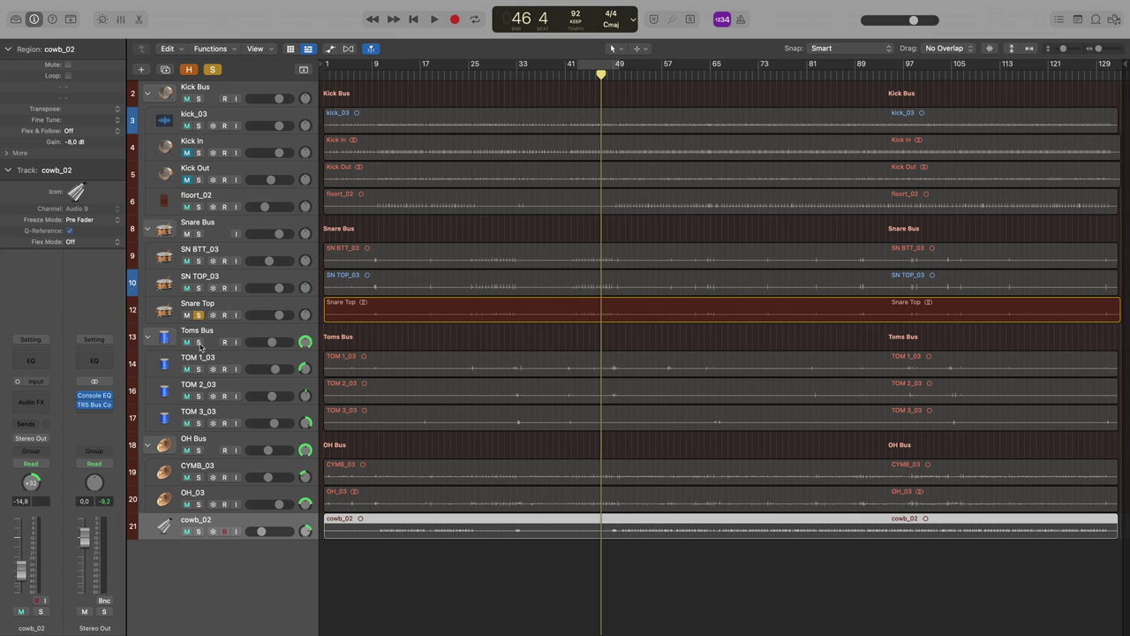
pyautogui.click(200, 315)
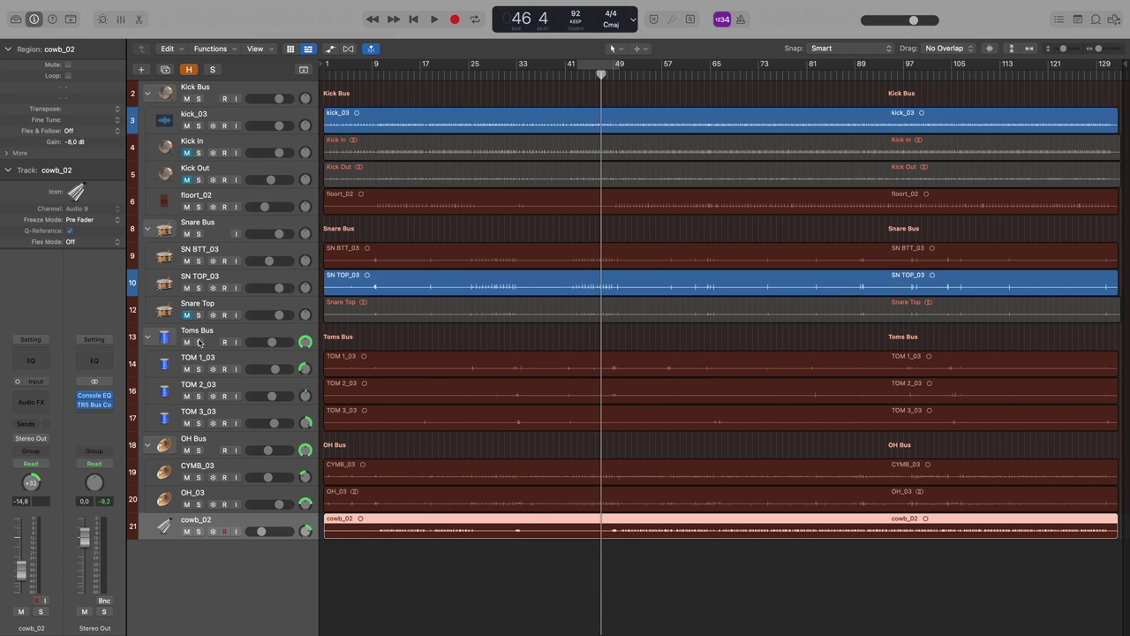
# Step: Solo the Toms Bus, play a short passage, and remove its solo
pyautogui.click(200, 343)
pyautogui.press('space')
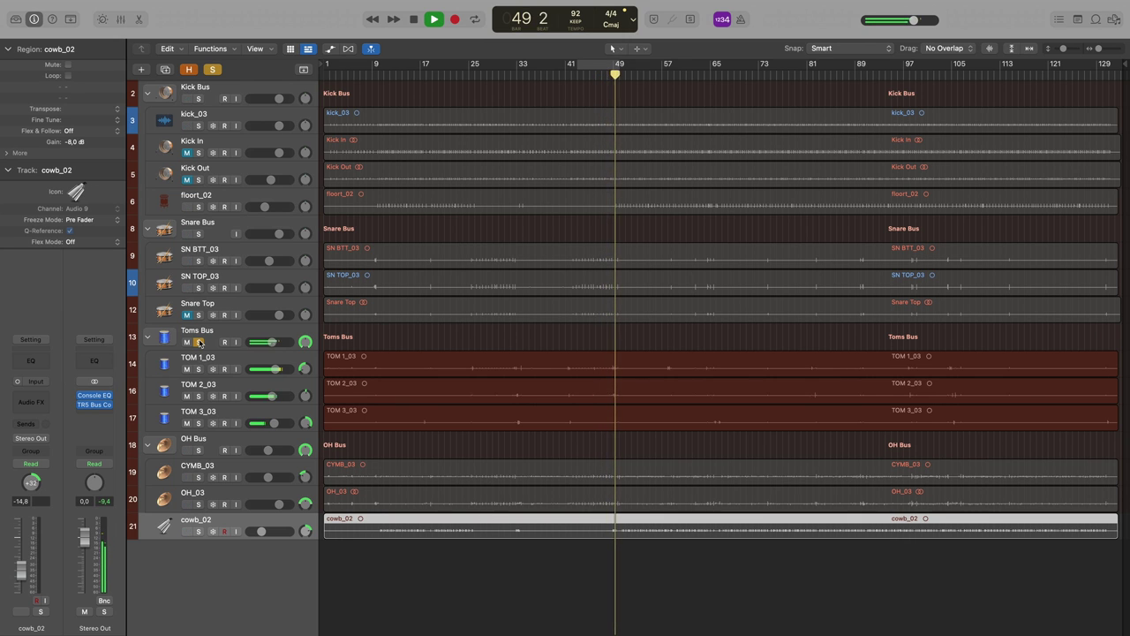
pyautogui.press('space')
pyautogui.click(199, 343)
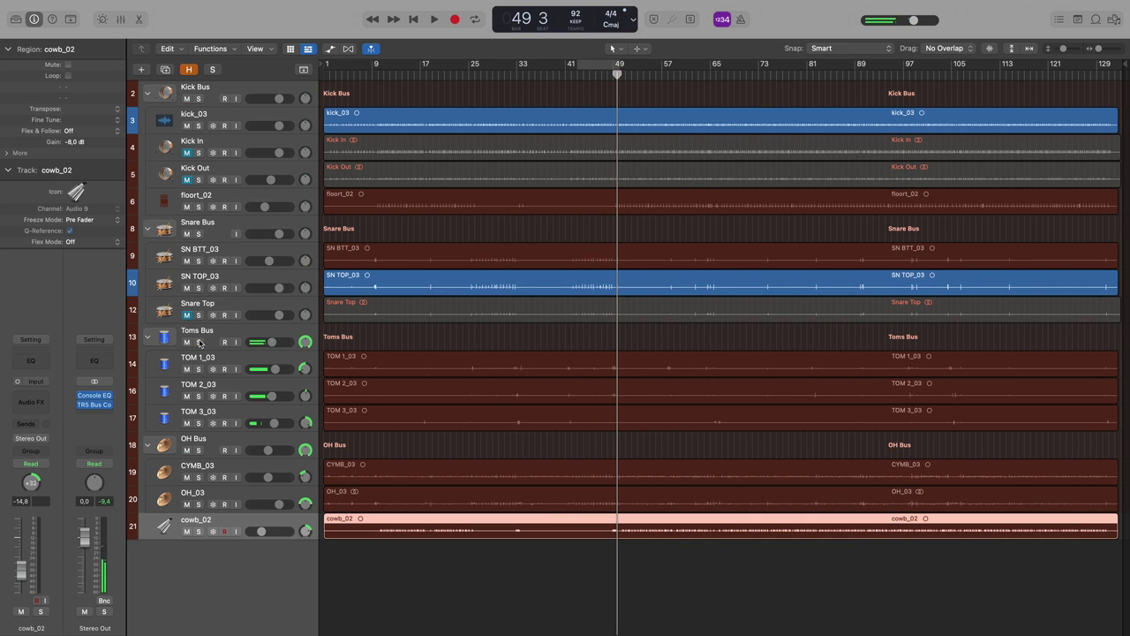
# Step: Solo the OH Bus, play it from bar 43, and select its track to show the channel strip
pyautogui.click(198, 451)
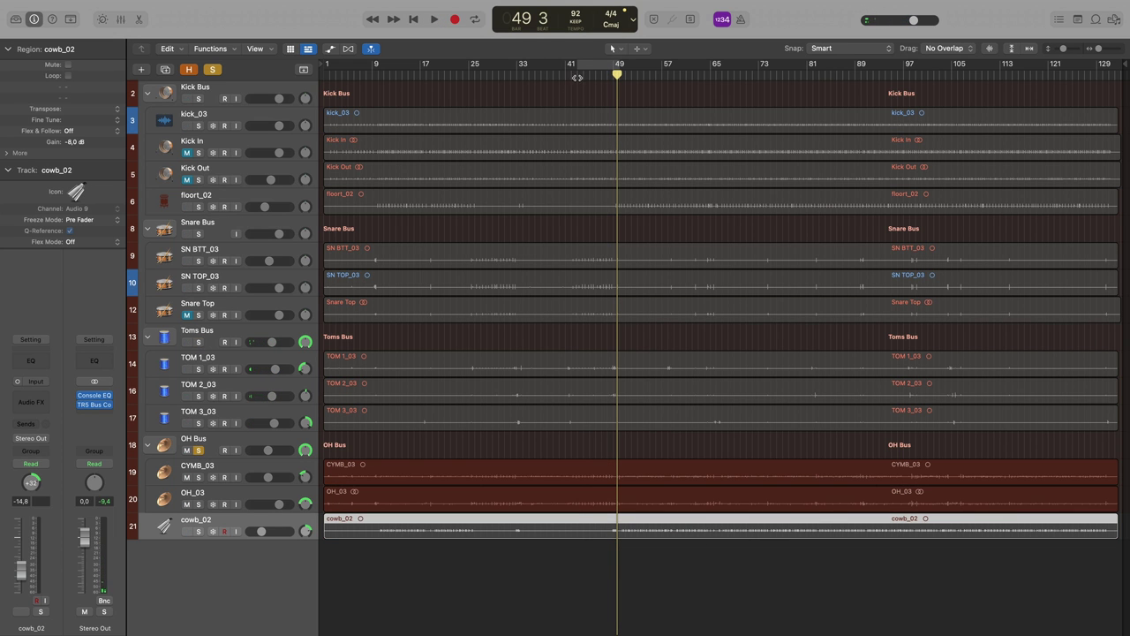
pyautogui.click(578, 75)
pyautogui.press('space')
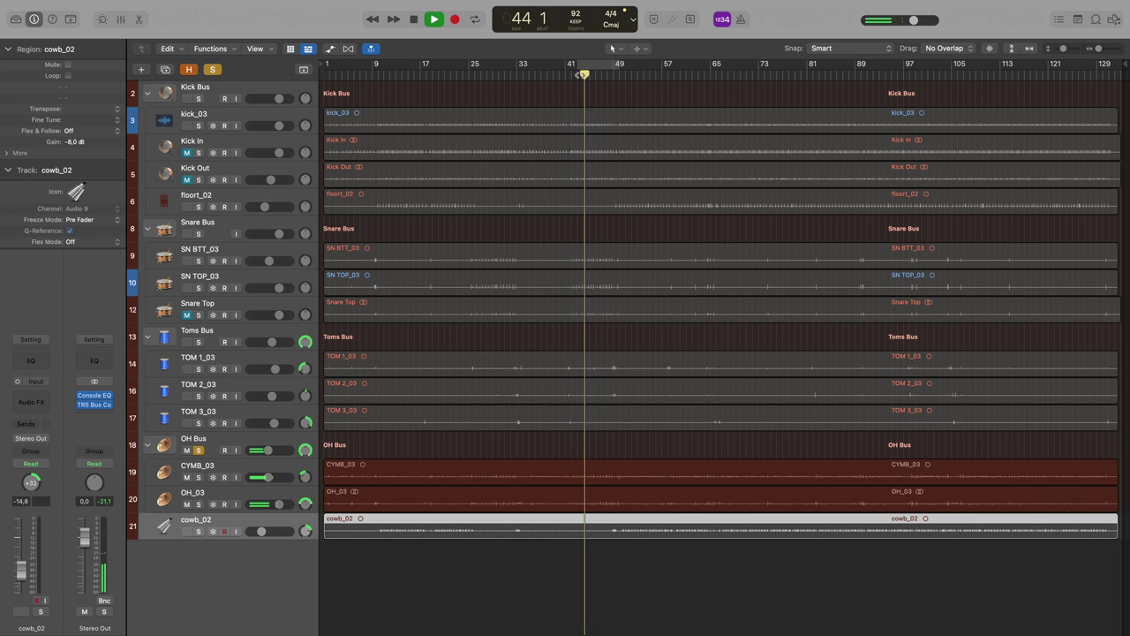
pyautogui.click(216, 441)
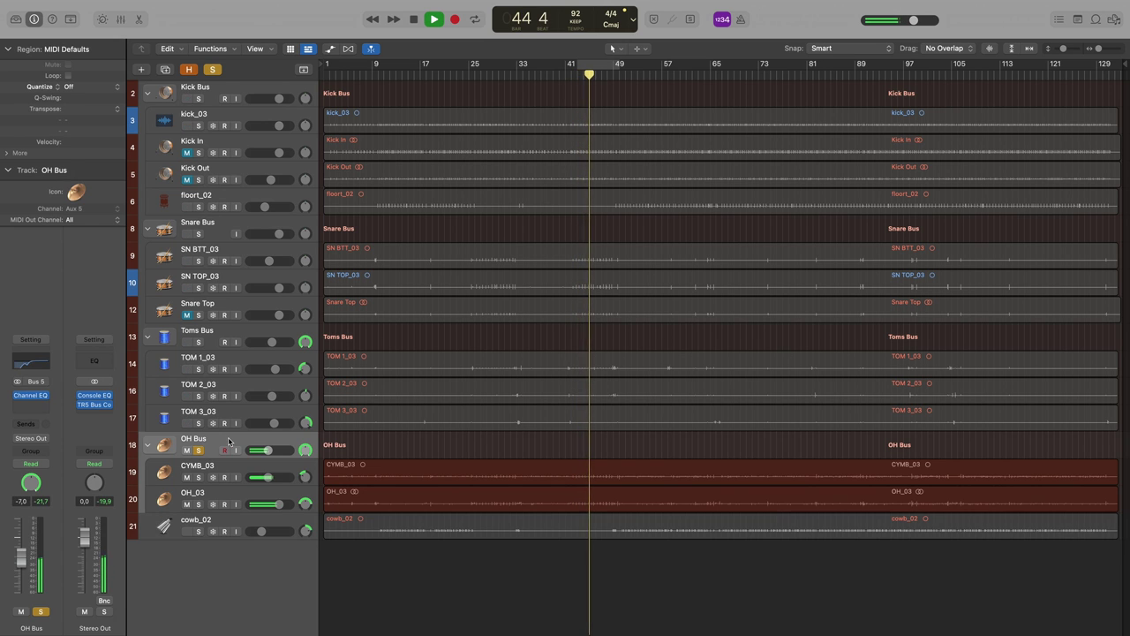
pyautogui.press('space')
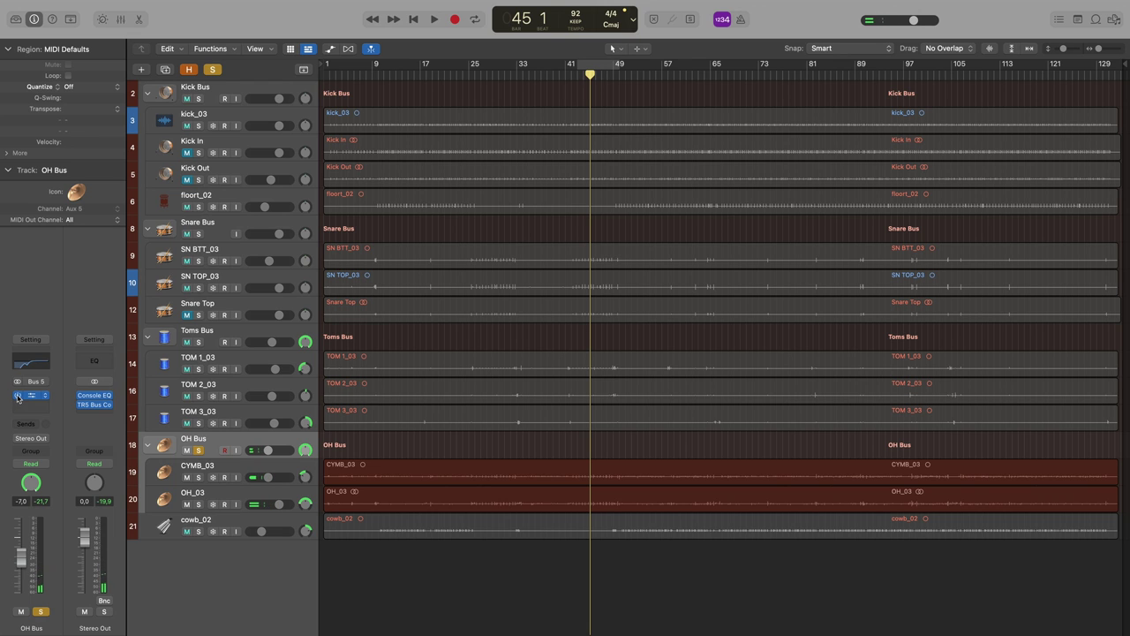
# Step: Bypass the Channel EQ on the OH Bus and play the soloed overheads from bar 43
pyautogui.click(17, 398)
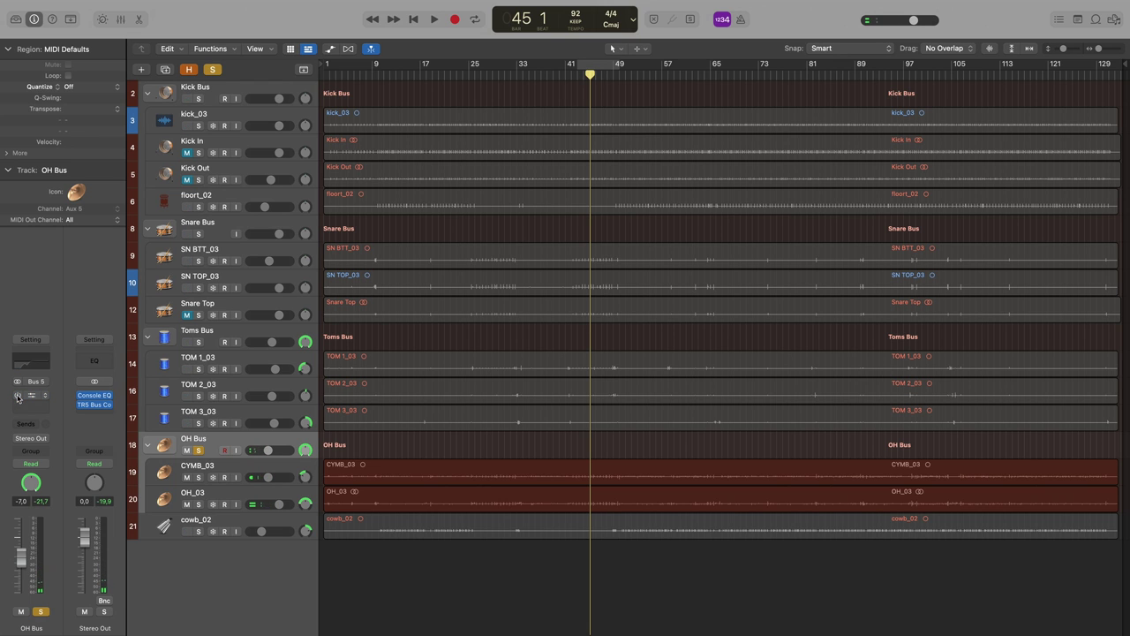
pyautogui.click(579, 74)
pyautogui.press('space')
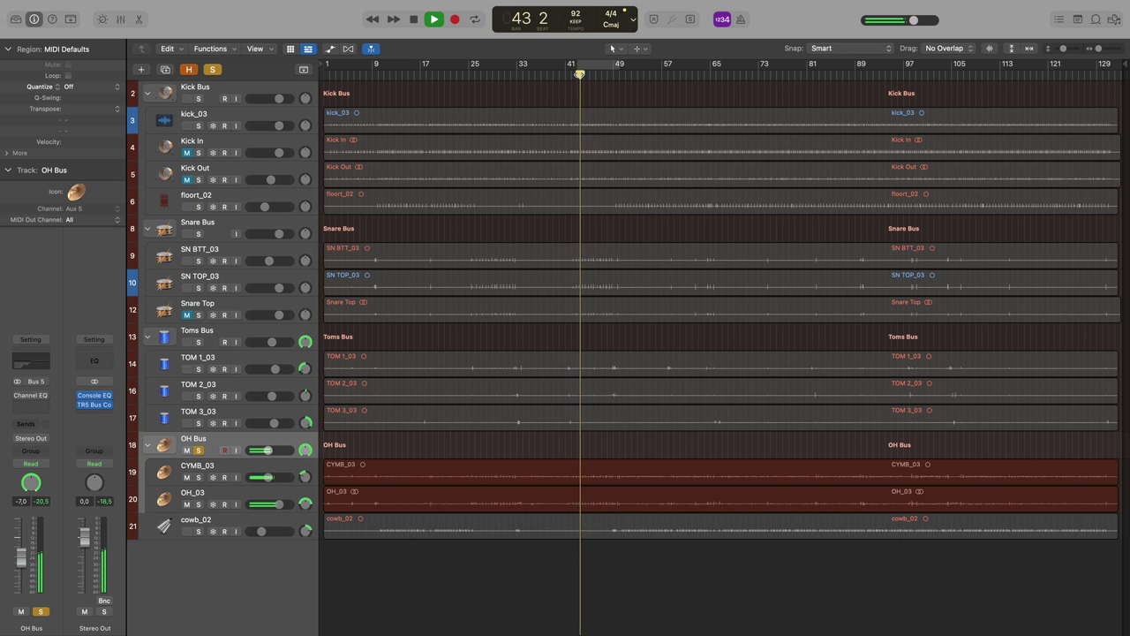
pyautogui.press('space')
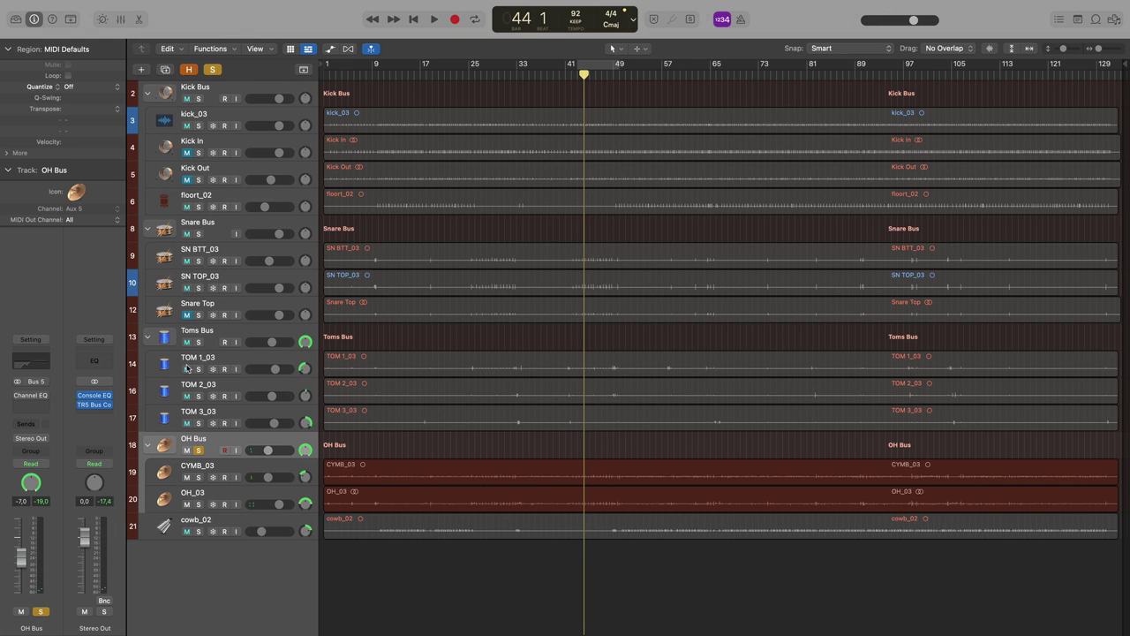
# Step: Solo the Toms Bus together with the OH Bus and play a short passage of both
pyautogui.click(199, 342)
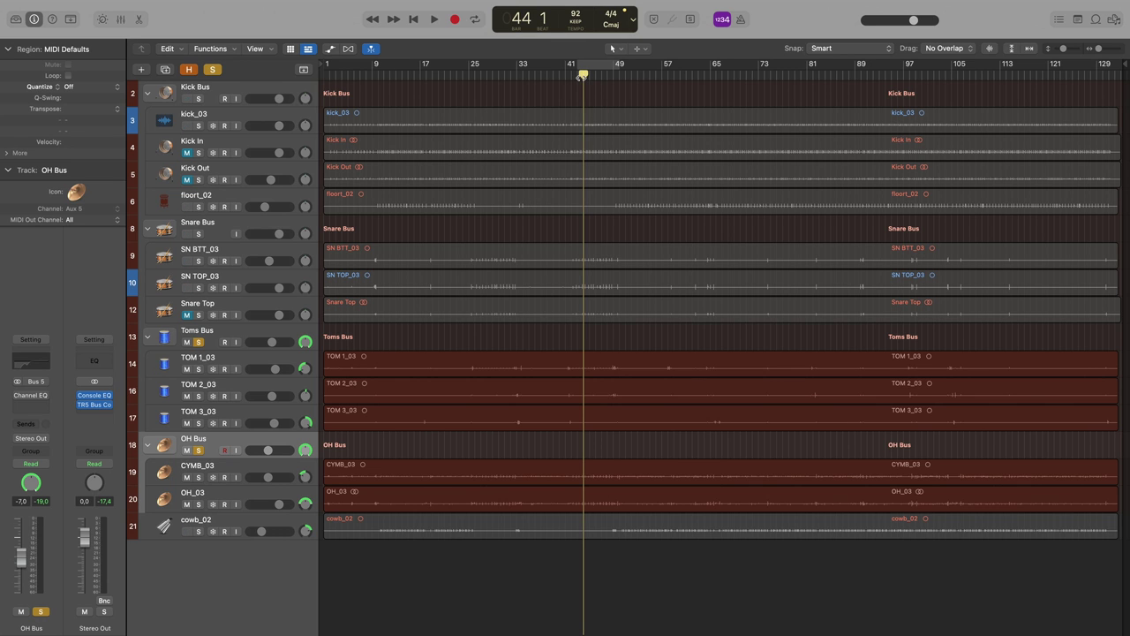
pyautogui.press('space')
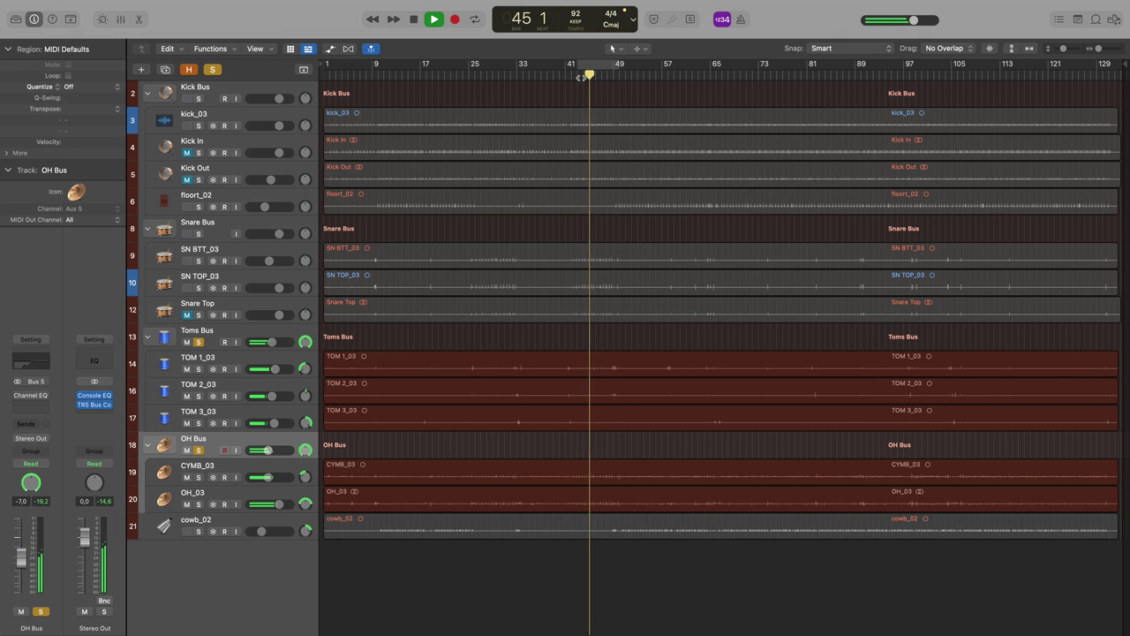
pyautogui.press('space')
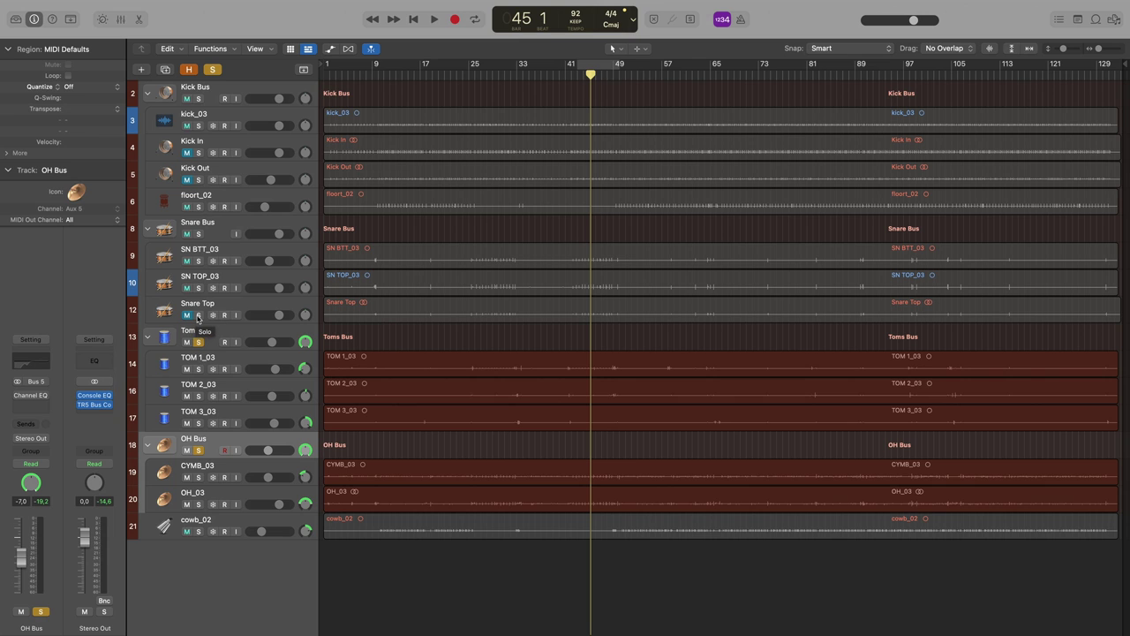
# Step: Add the Snare Top and SN BTT_03 tracks to the solo group and play a short passage
pyautogui.click(199, 316)
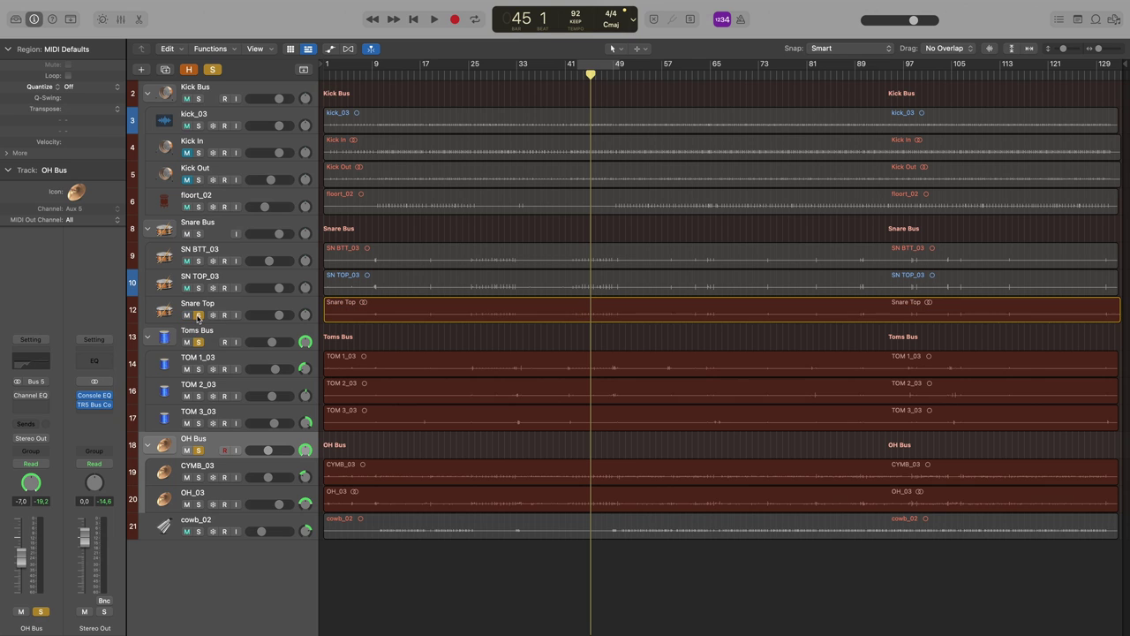
pyautogui.click(198, 261)
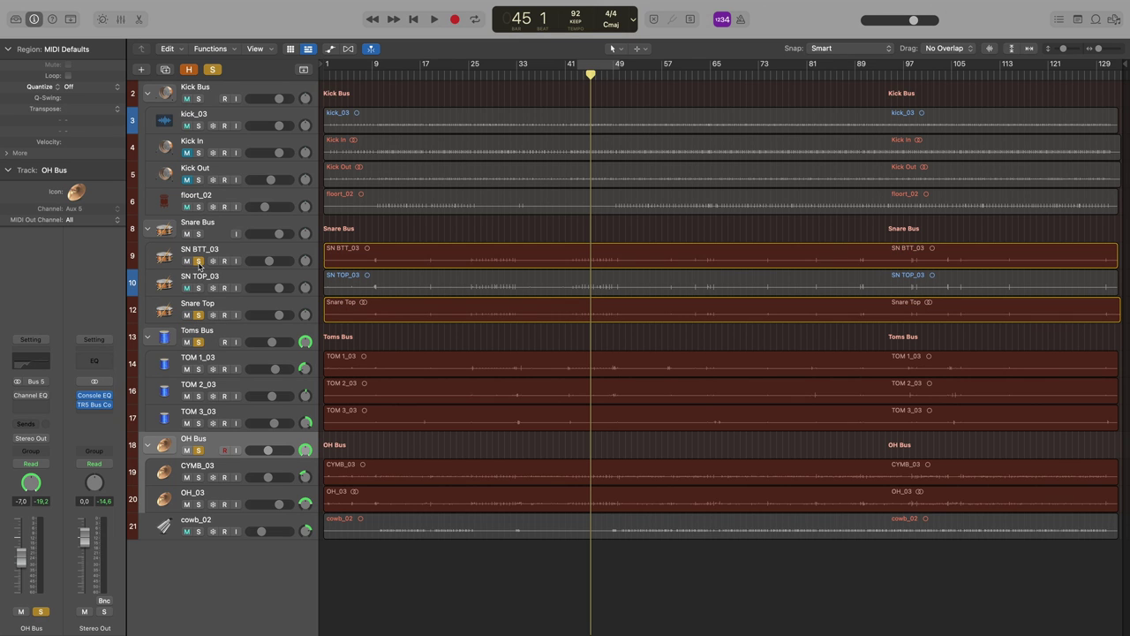
pyautogui.press('space')
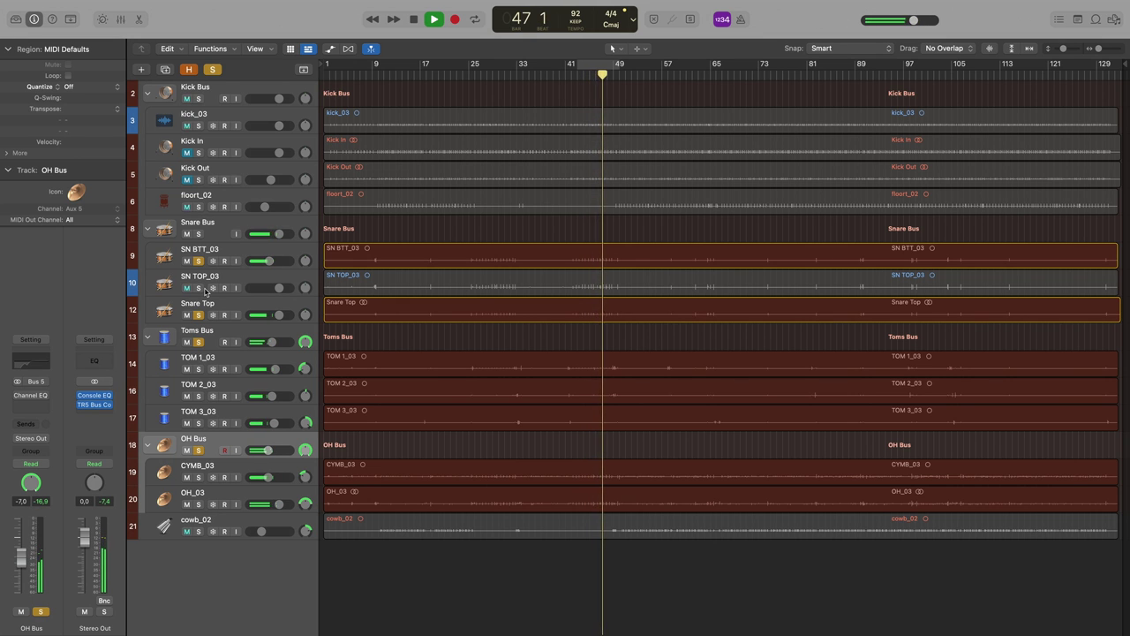
pyautogui.press('space')
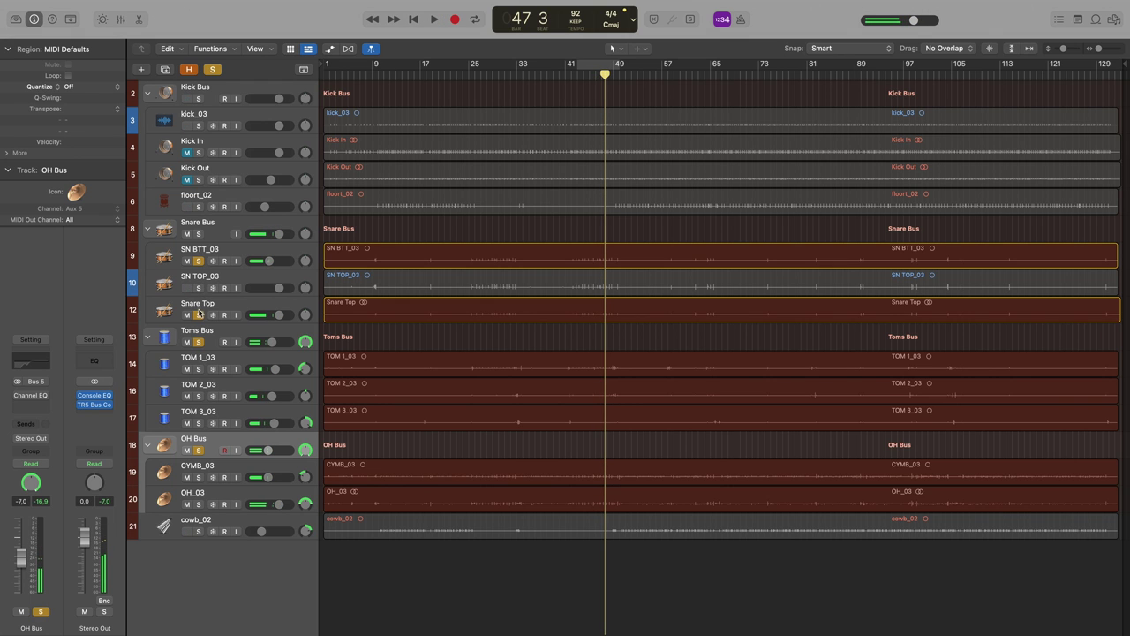
# Step: Replace Snare Top with SN TOP_03 in the solo group and play a short passage from about bar 43
pyautogui.click(199, 315)
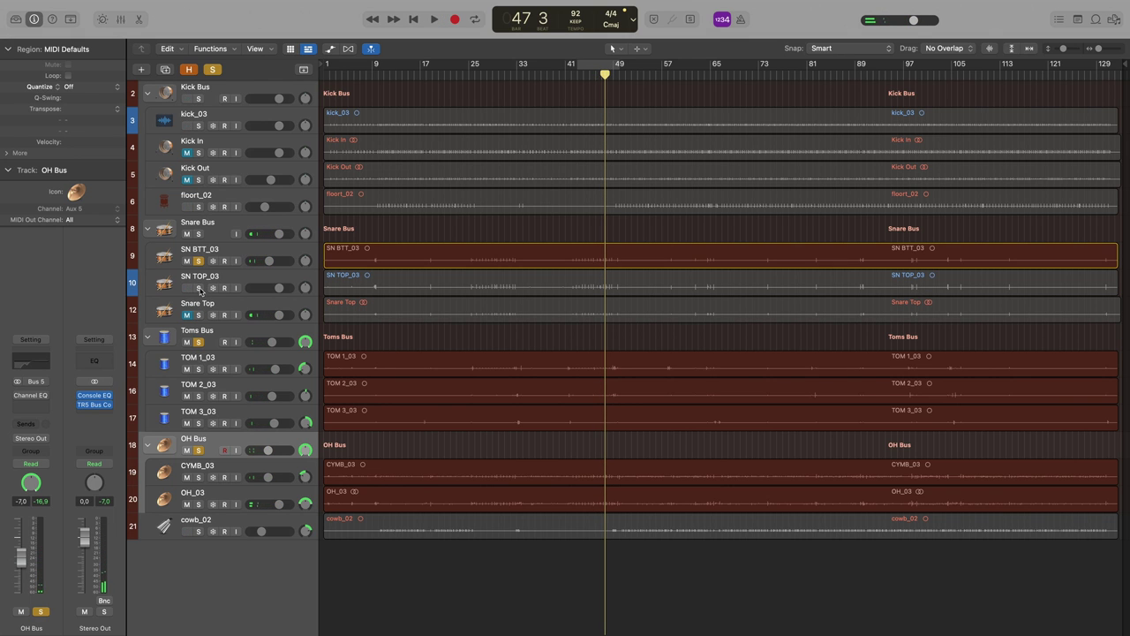
pyautogui.click(199, 288)
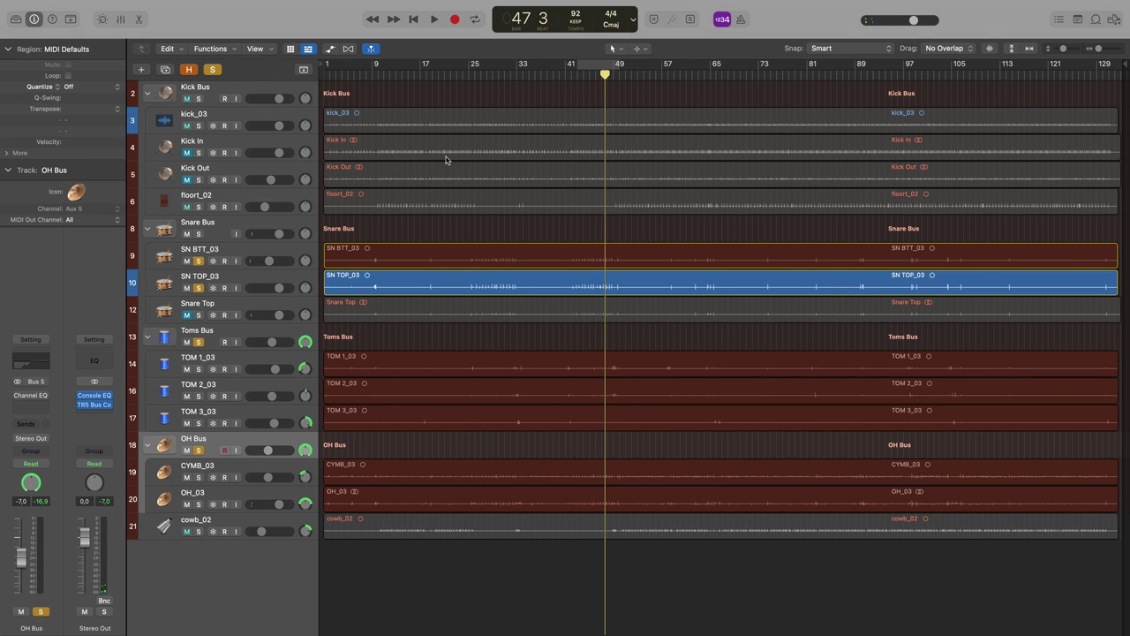
pyautogui.click(583, 74)
pyautogui.press('space')
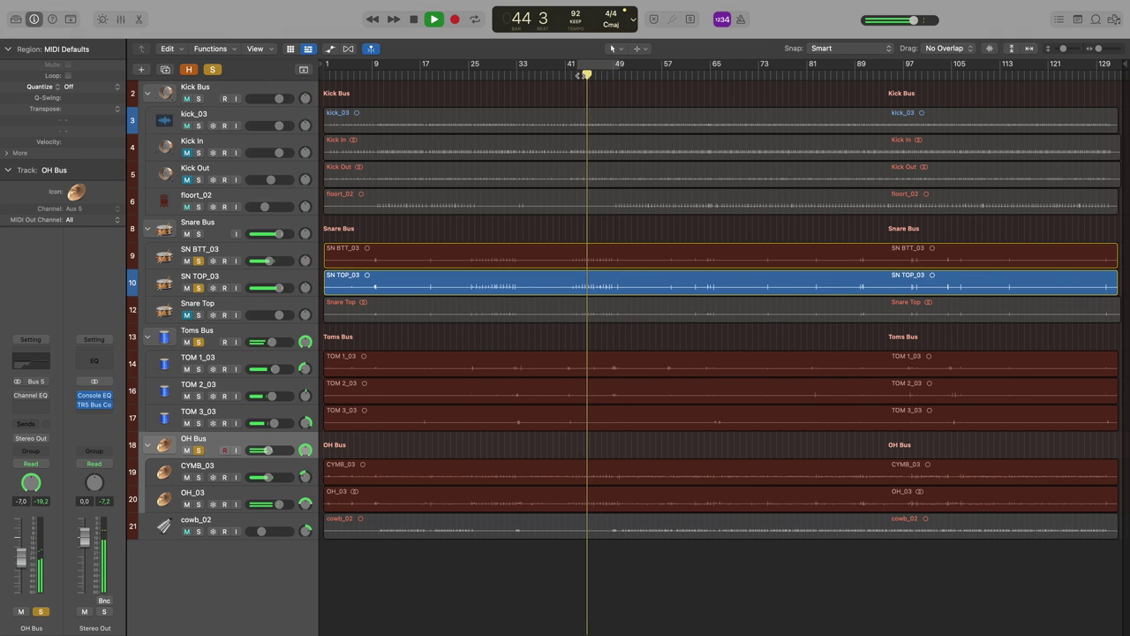
pyautogui.press('space')
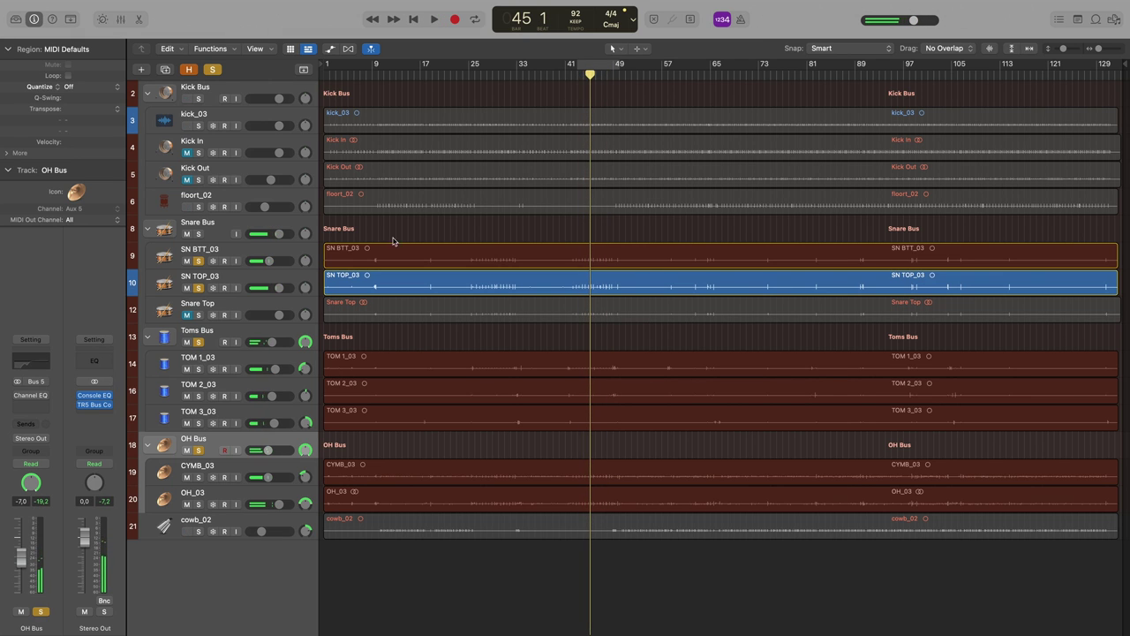
# Step: Clear all solos, then solo kick_03 alone, play a short passage and unsolo it
pyautogui.click(212, 70)
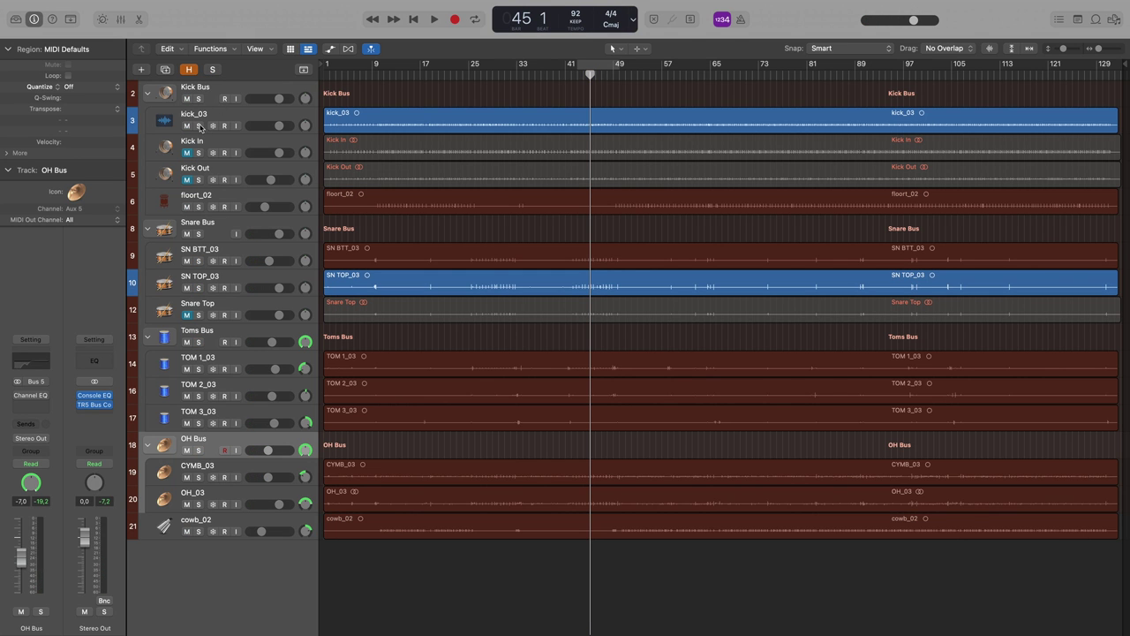
pyautogui.click(199, 125)
pyautogui.press('space')
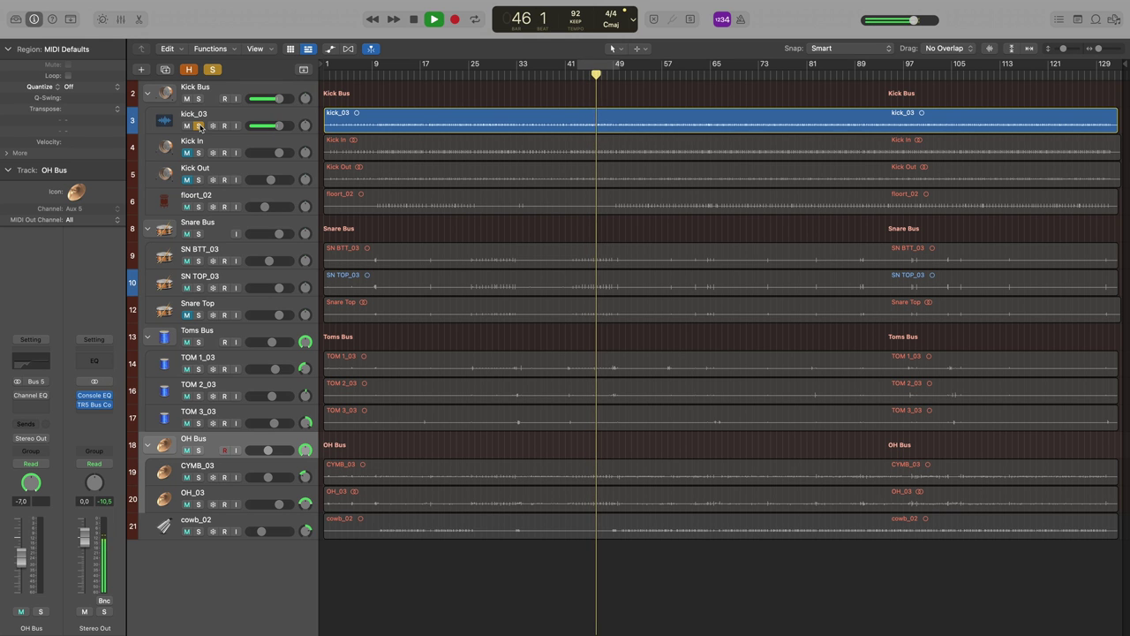
pyautogui.press('space')
pyautogui.click(200, 126)
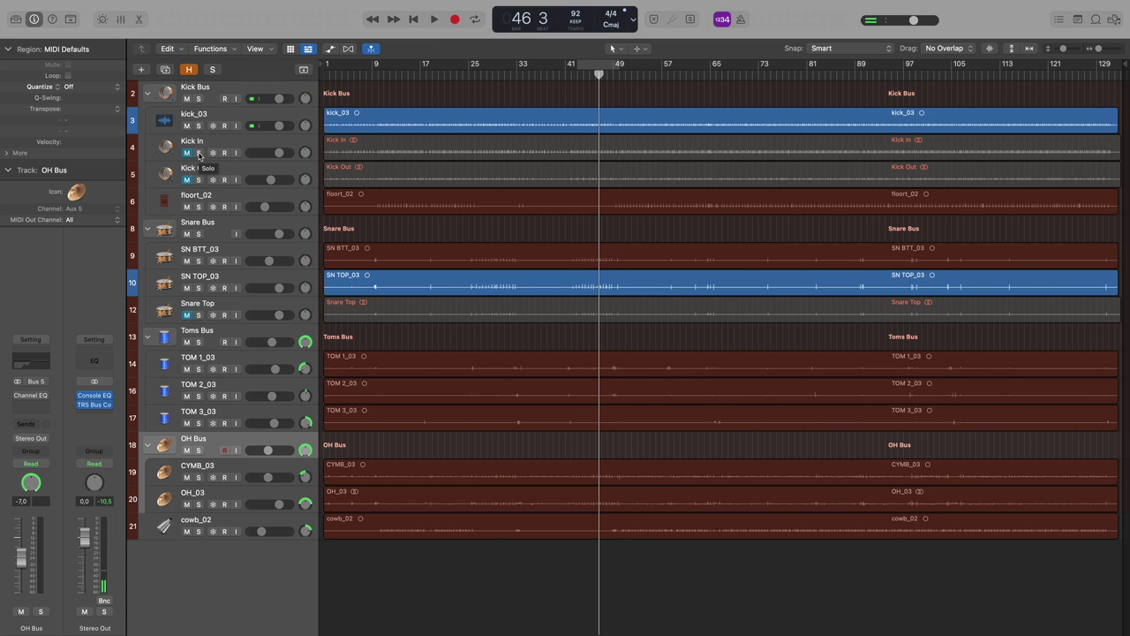
# Step: Solo Kick In and play it, add Kick Out to the solo, and compare the pair with and without Kick In
pyautogui.click(199, 153)
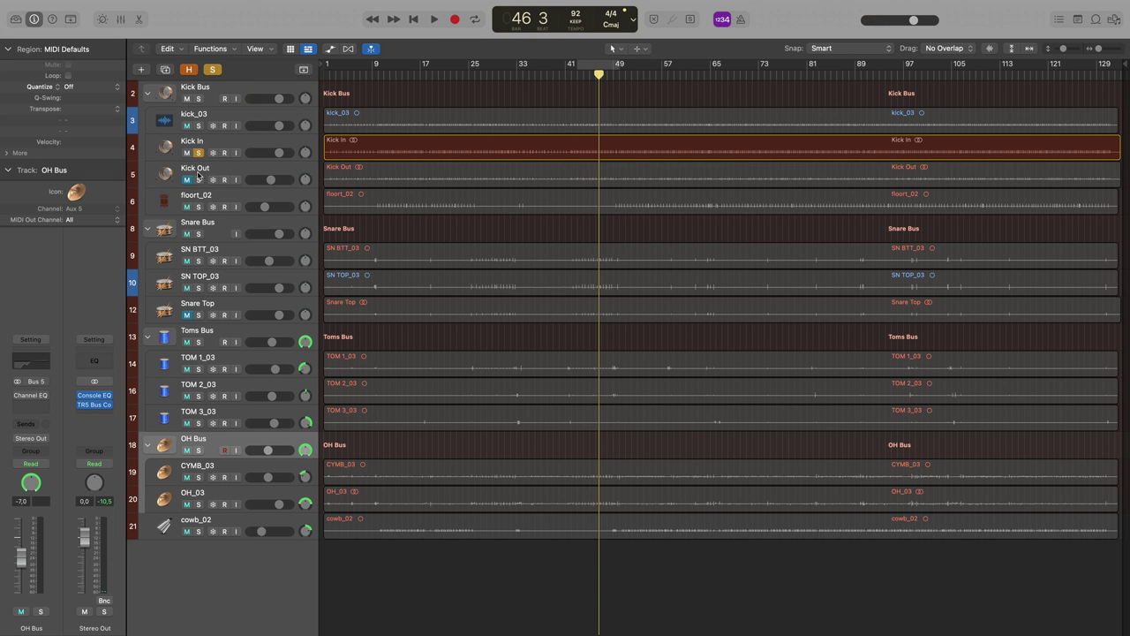
pyautogui.press('space')
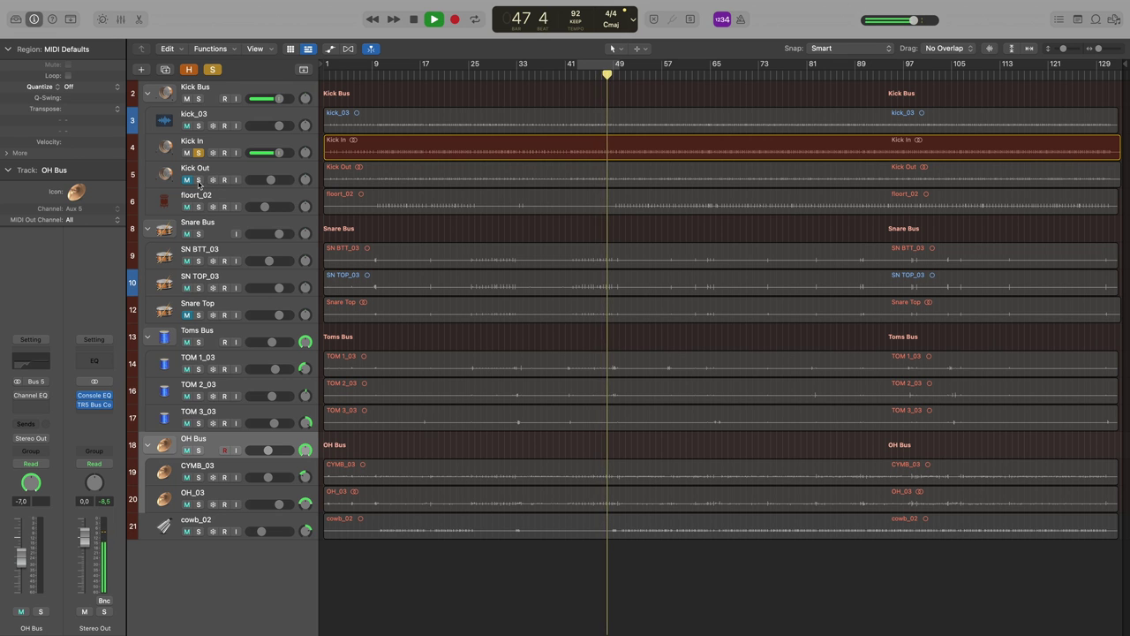
pyautogui.click(198, 180)
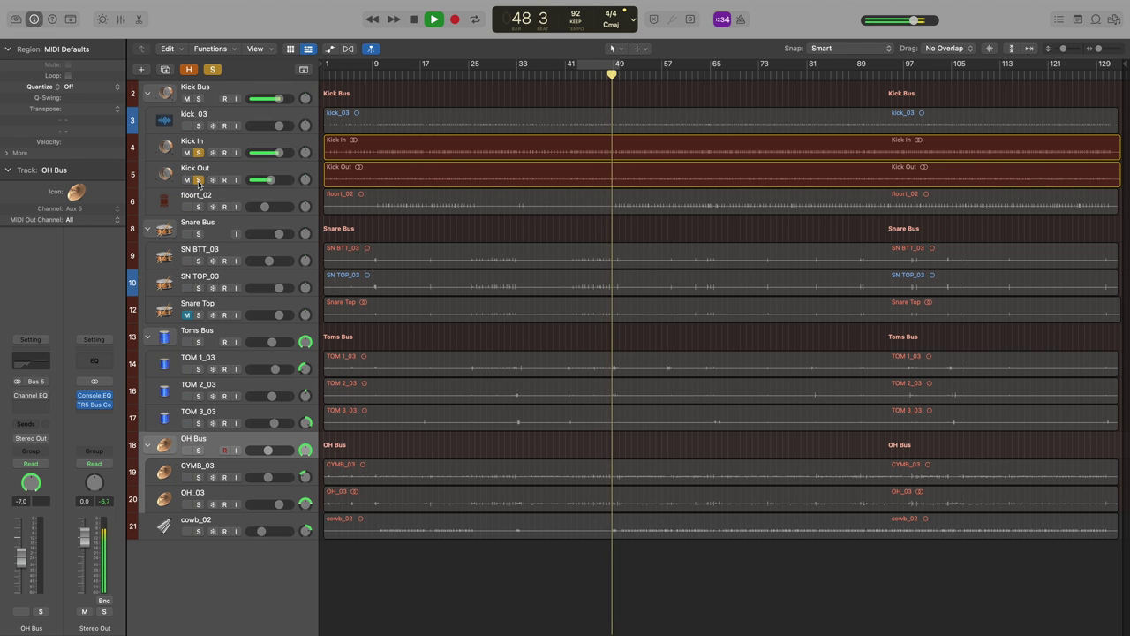
pyautogui.click(199, 153)
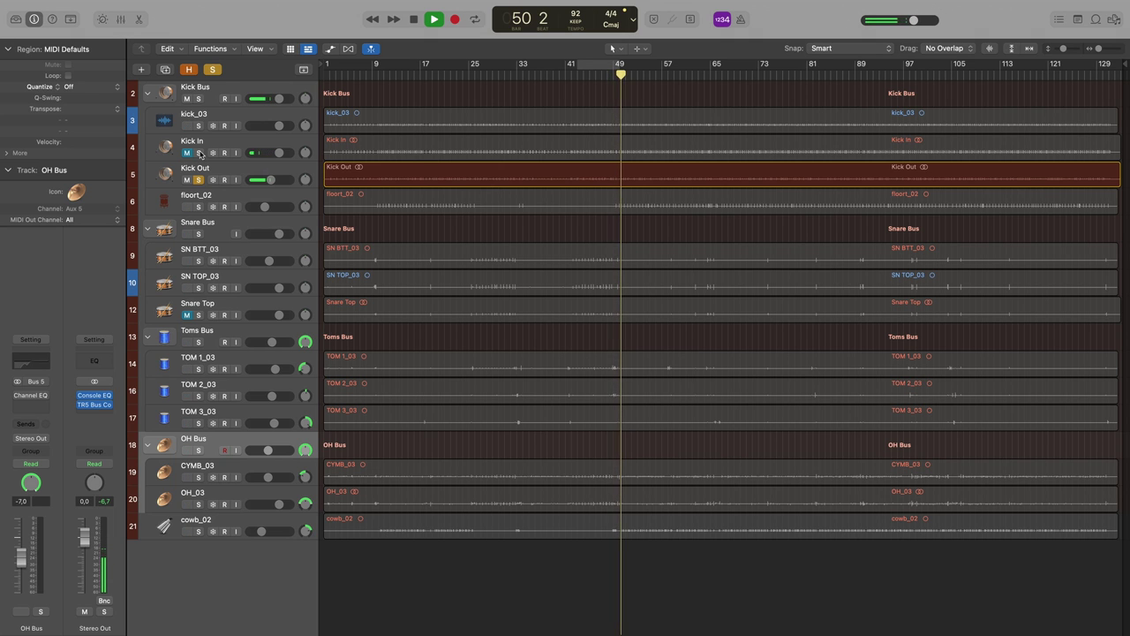
pyautogui.click(200, 153)
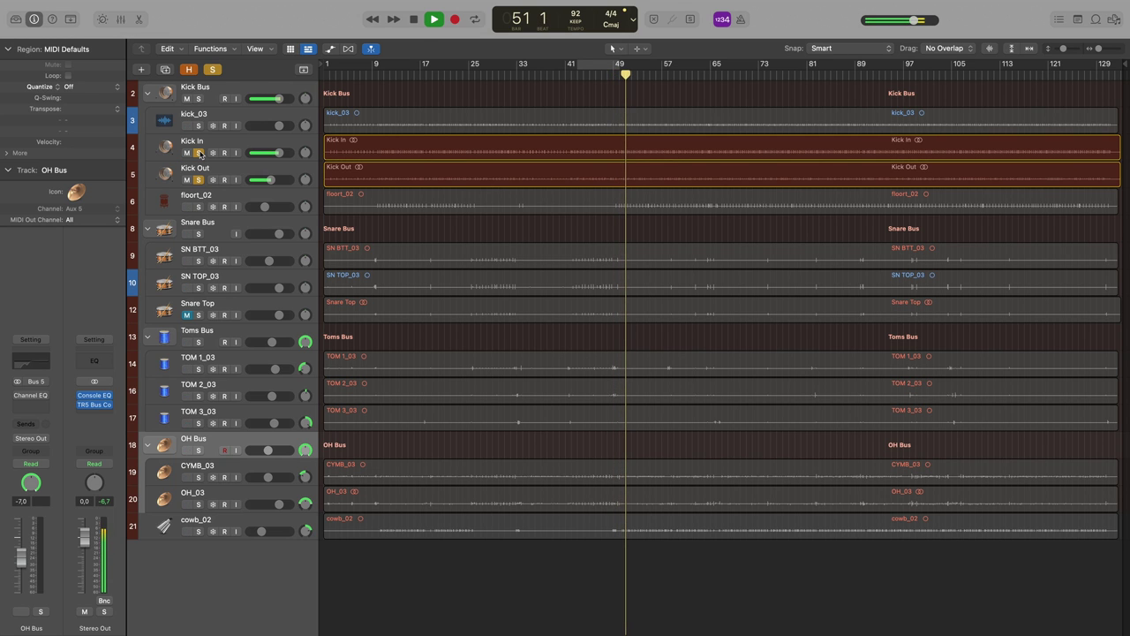
pyautogui.press('space')
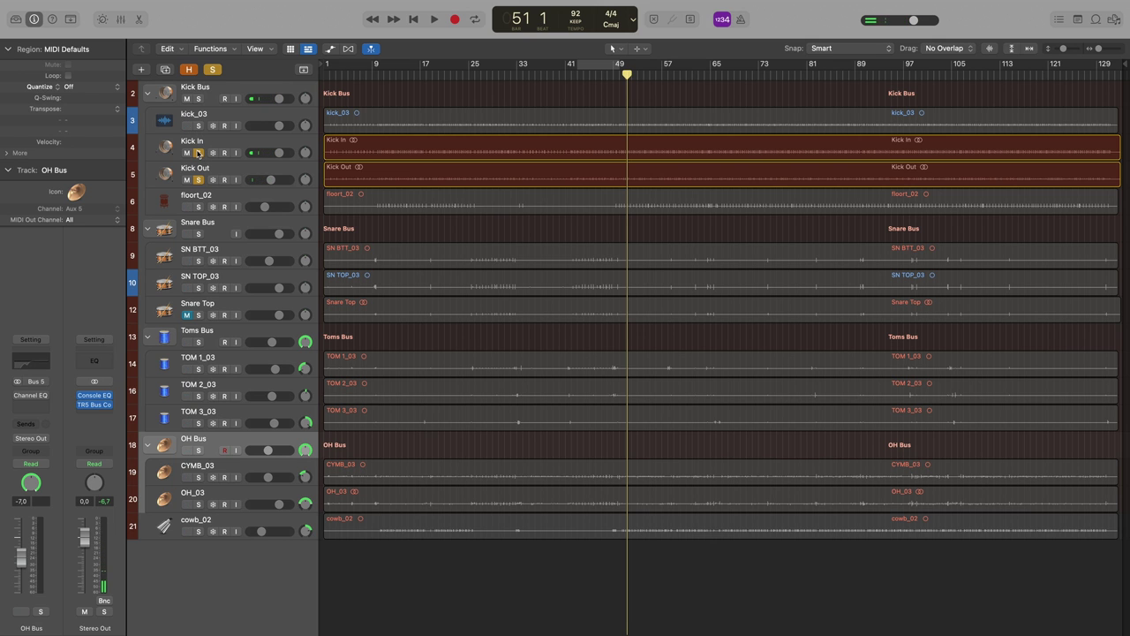
# Step: Clear the kick solos and mute the kick_03 and SN TOP_03 tracks
pyautogui.click(212, 69)
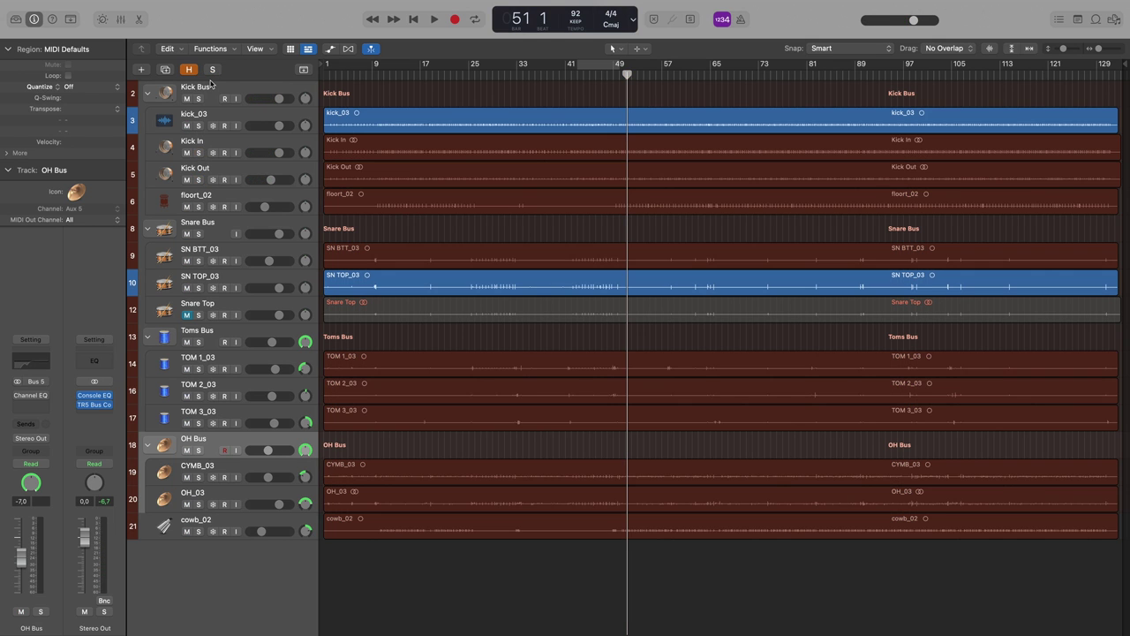
pyautogui.click(188, 127)
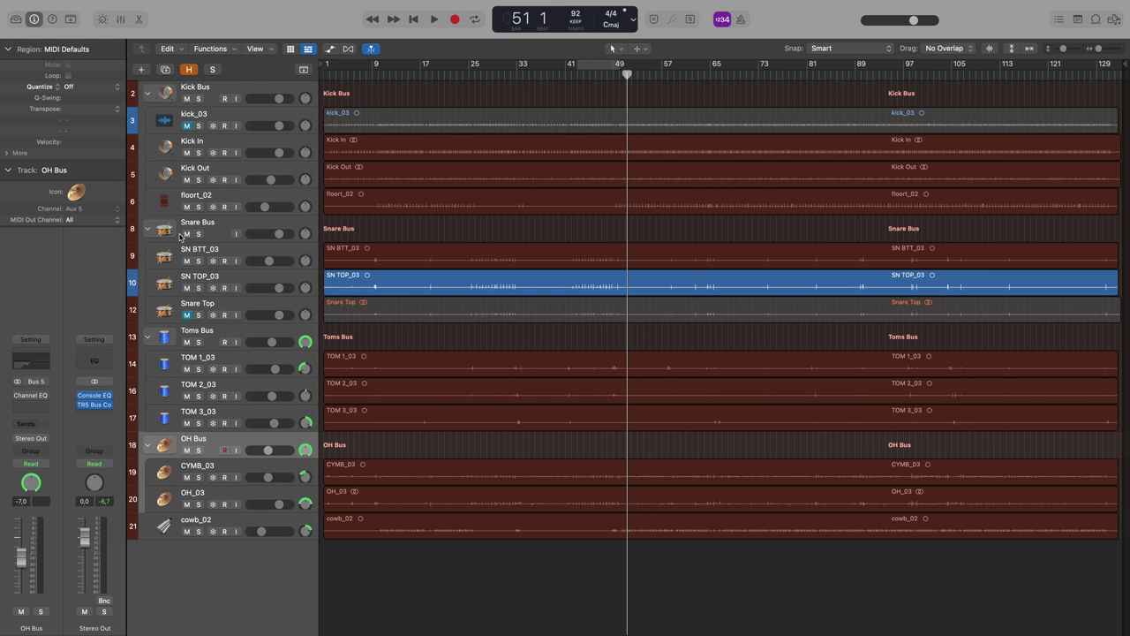
pyautogui.click(187, 288)
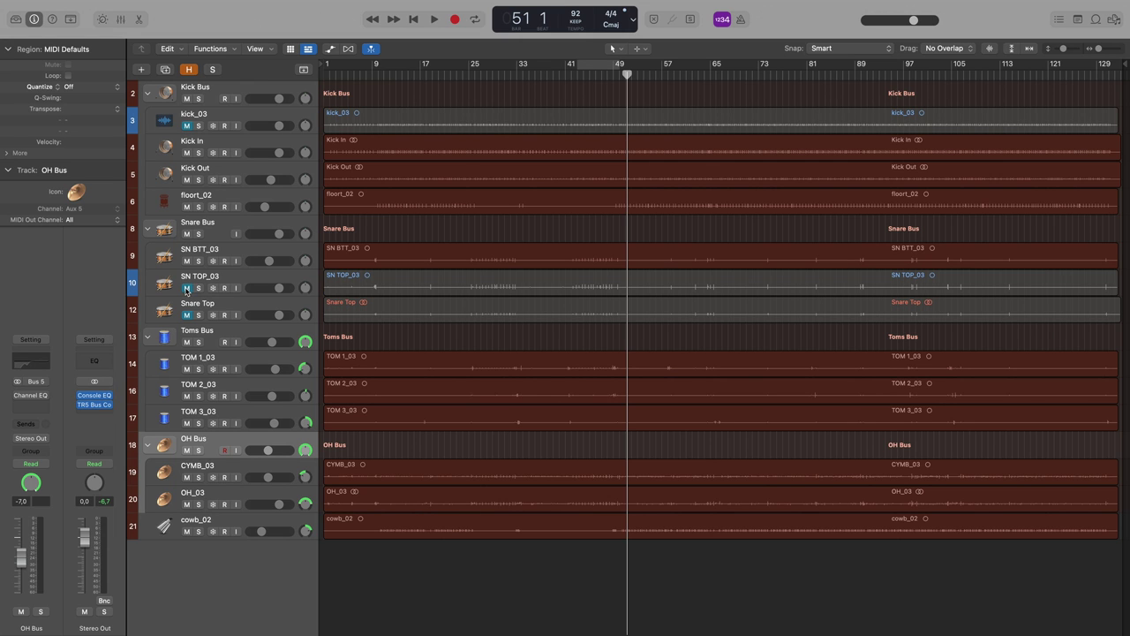
# Step: Play the full drum mix from the current position and again from about bar 31
pyautogui.press('space')
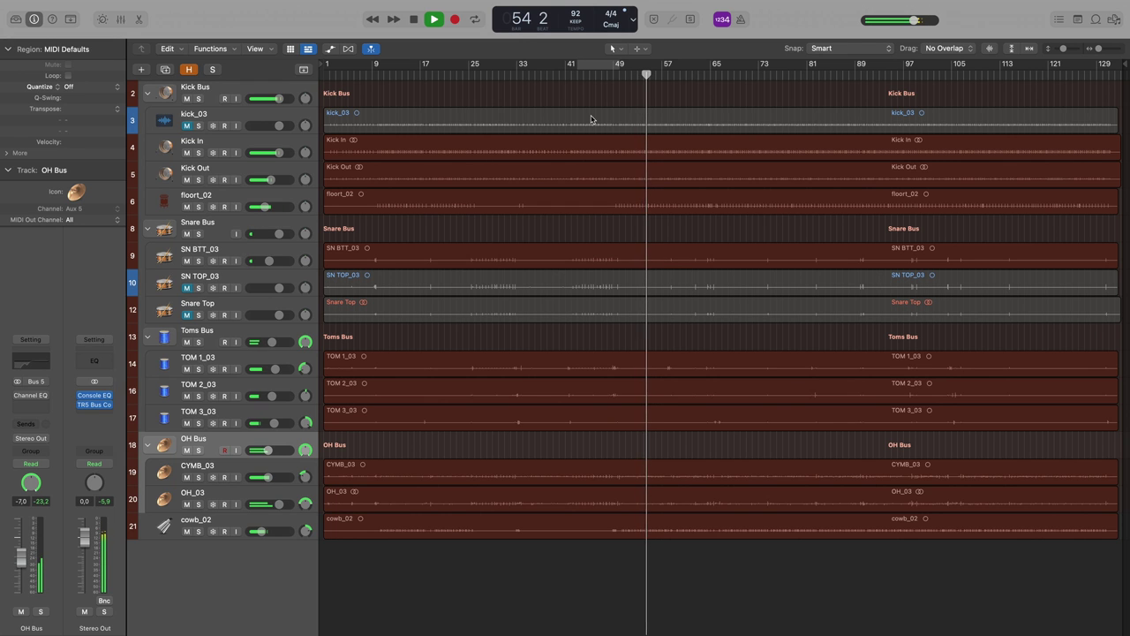
pyautogui.press('space')
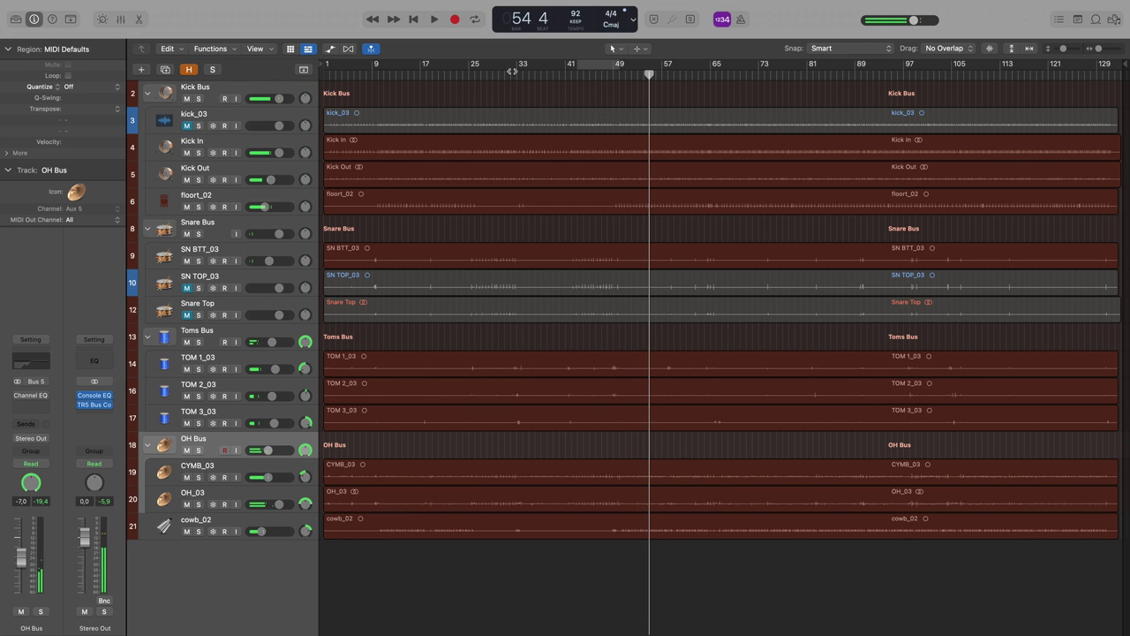
pyautogui.click(511, 75)
pyautogui.press('space')
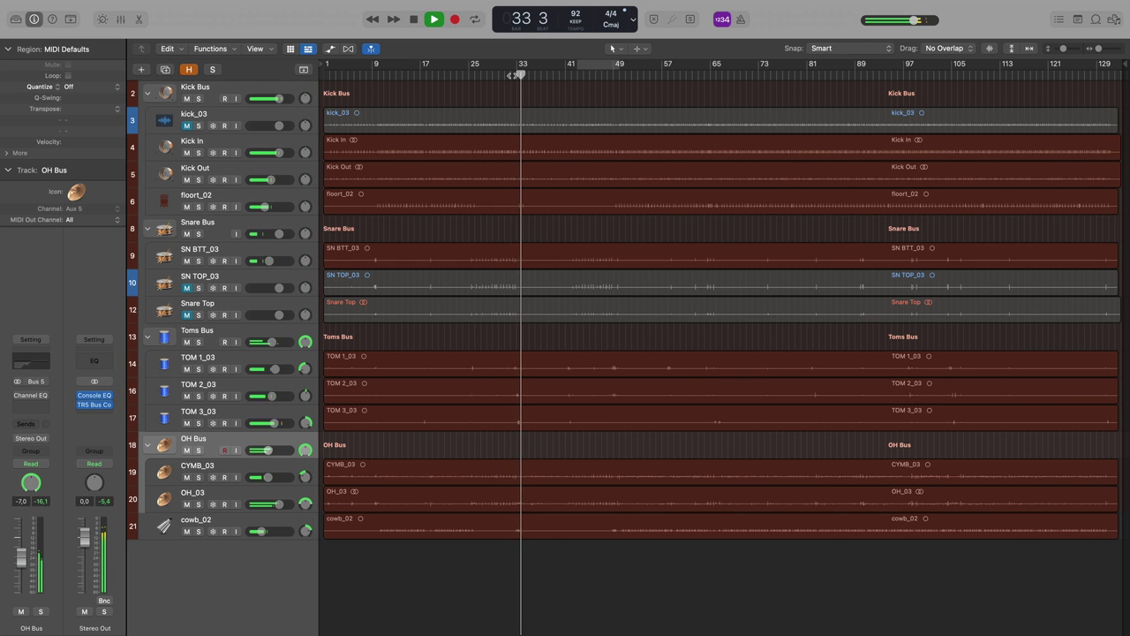
pyautogui.press('space')
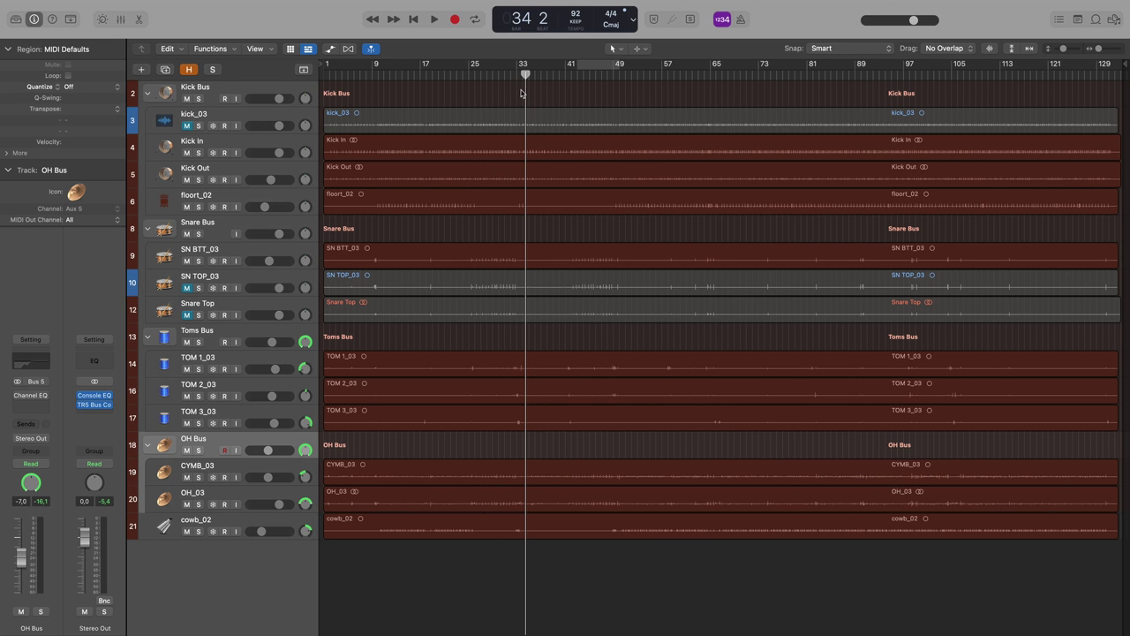
# Step: In the mixer, add a Bus 6 send to the Kick, Snare, Toms and OH Bus channels together and set the sends to their default level
pyautogui.press('x')
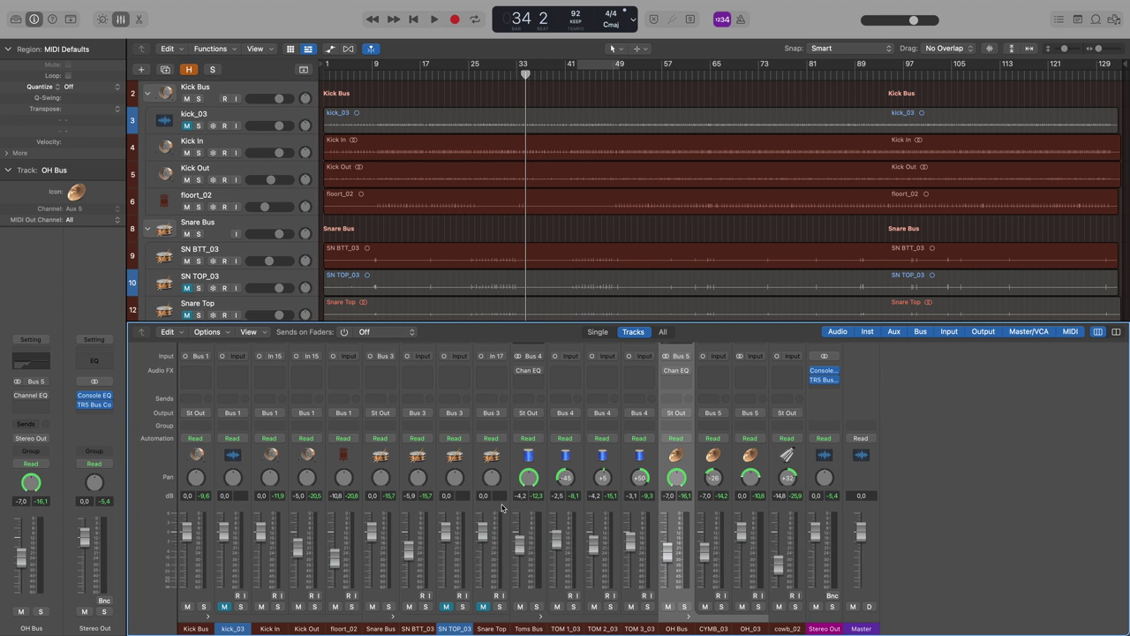
pyautogui.click(377, 505)
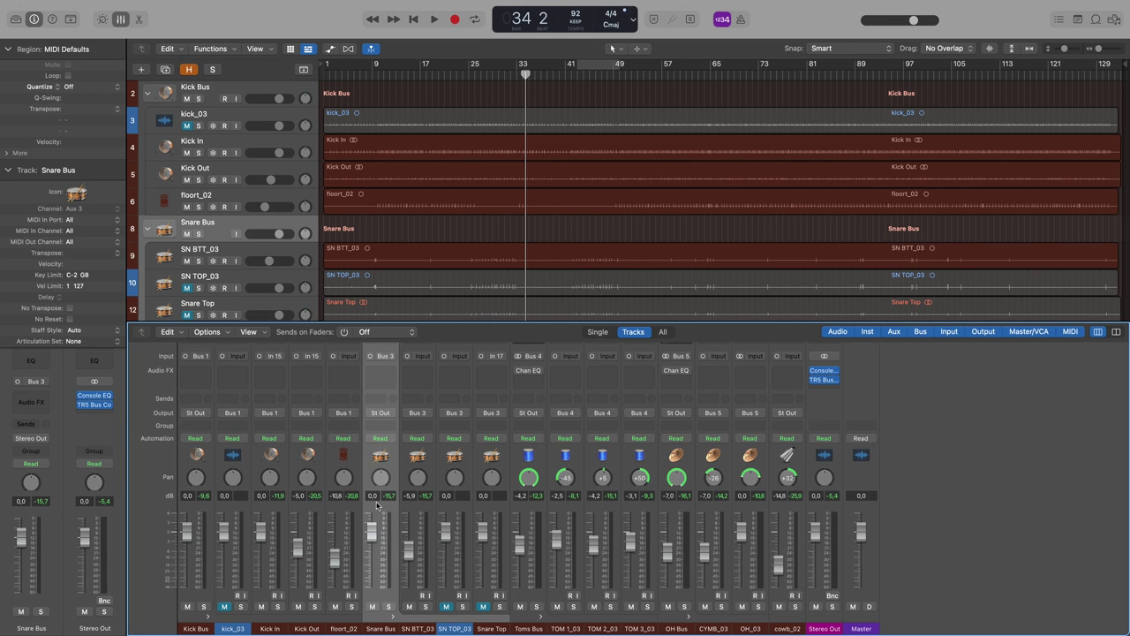
pyautogui.click(528, 510)
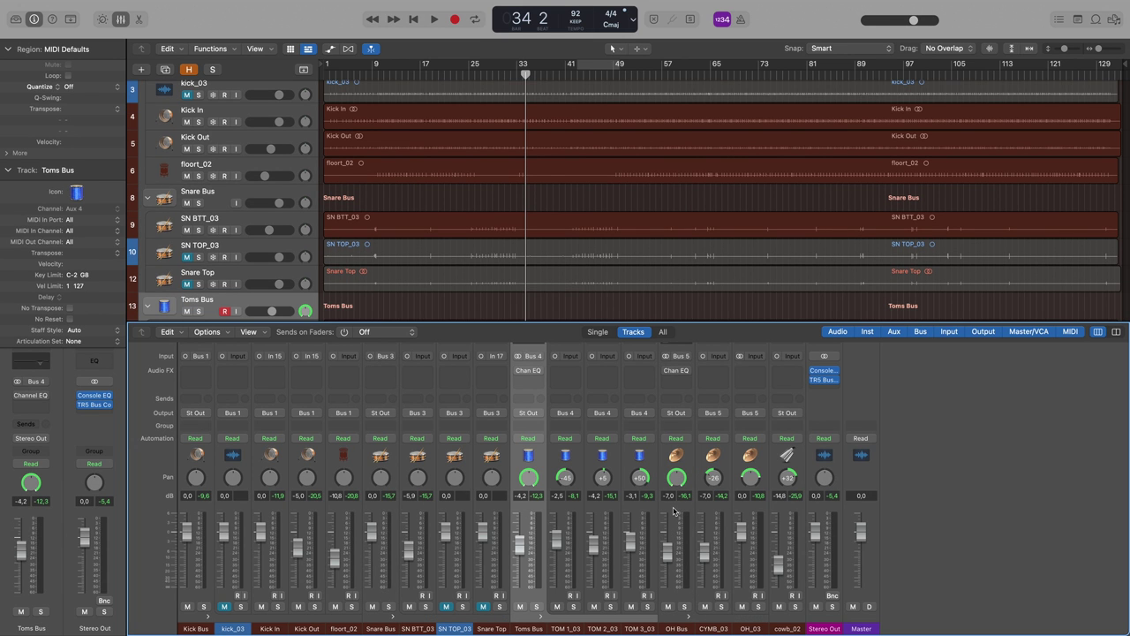
pyautogui.click(678, 509)
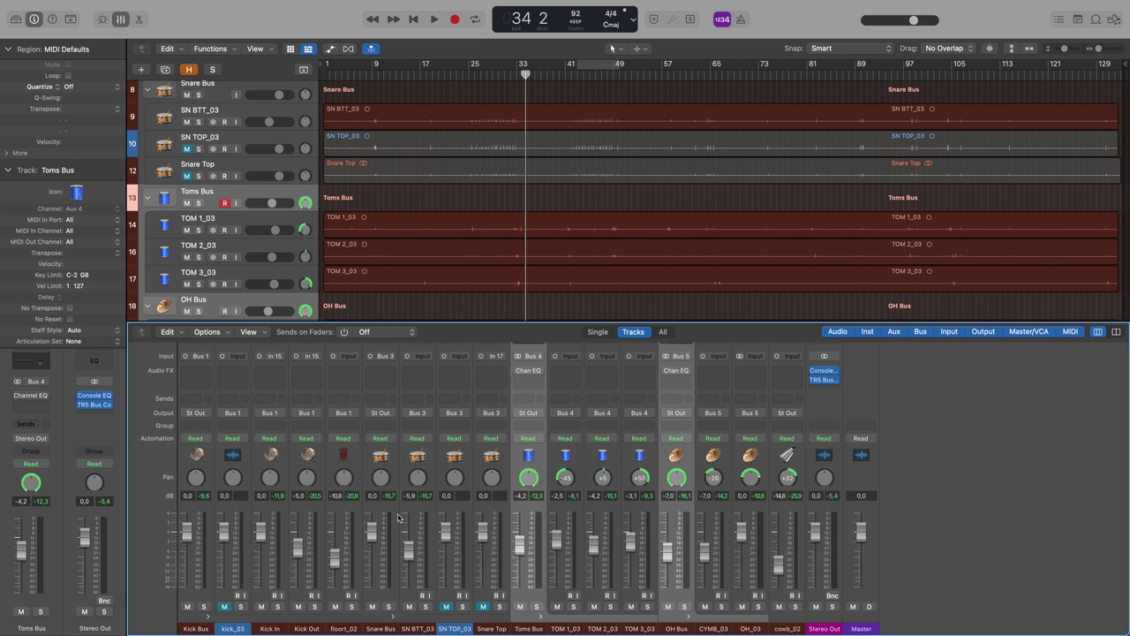
pyautogui.click(379, 509)
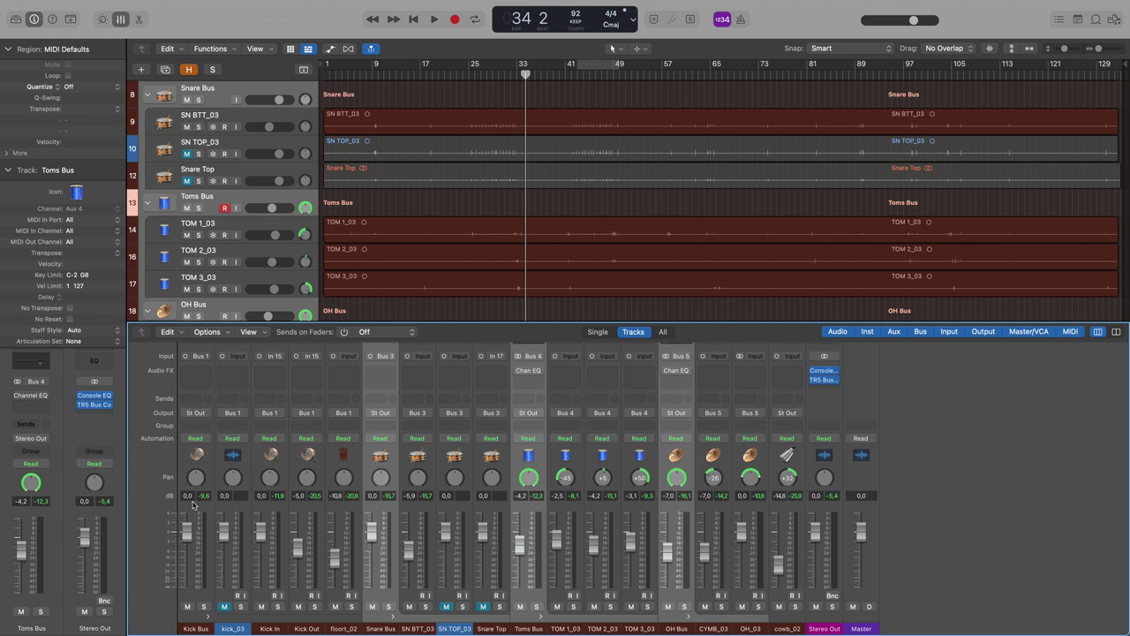
pyautogui.click(193, 510)
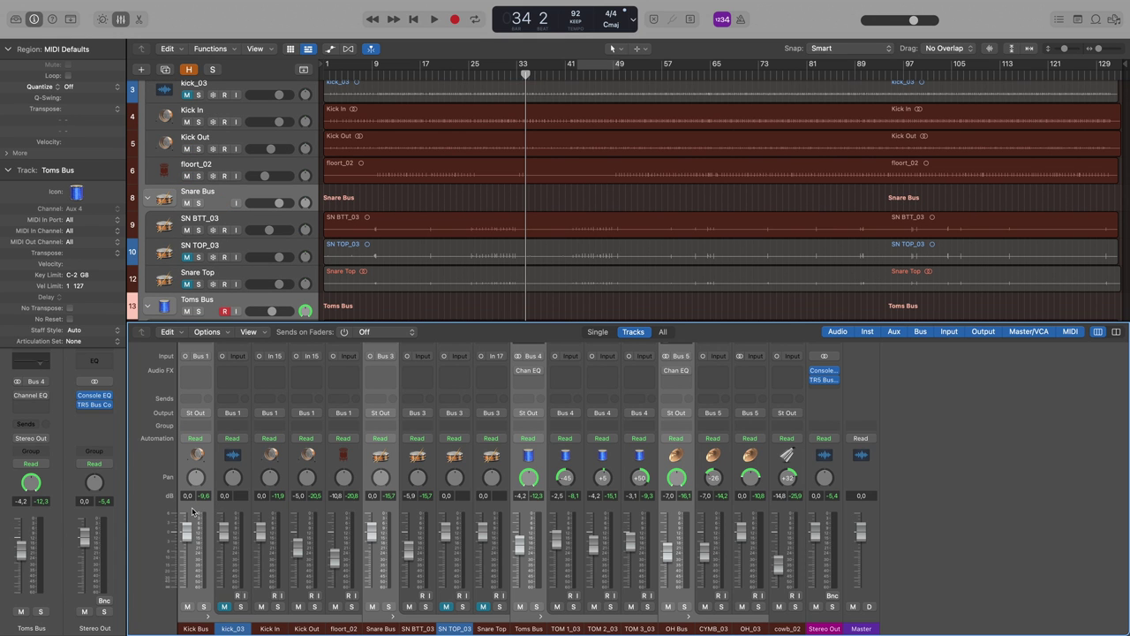
pyautogui.click(196, 400)
pyautogui.moveTo(199, 416)
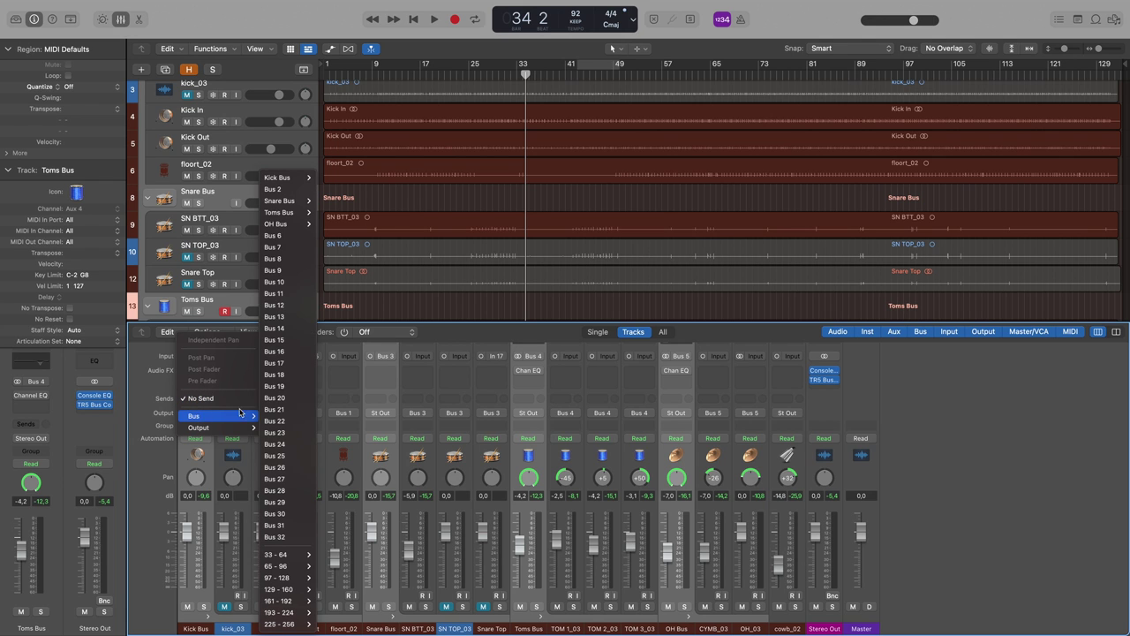
pyautogui.click(290, 241)
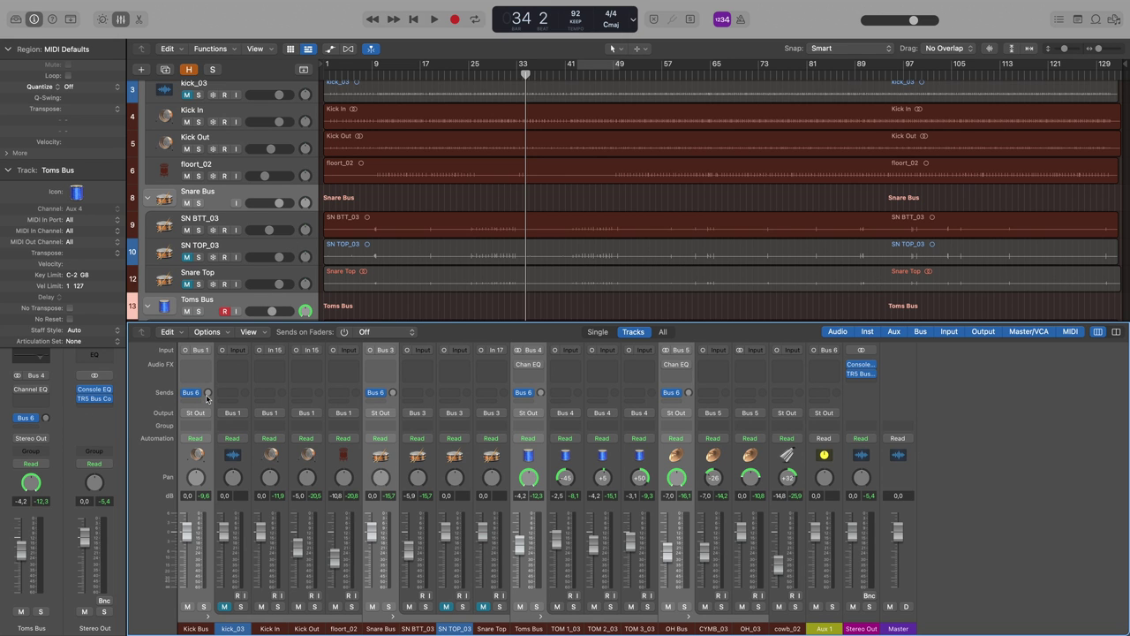
pyautogui.keyDown('alt'); pyautogui.click(206, 395); pyautogui.keyUp('alt')
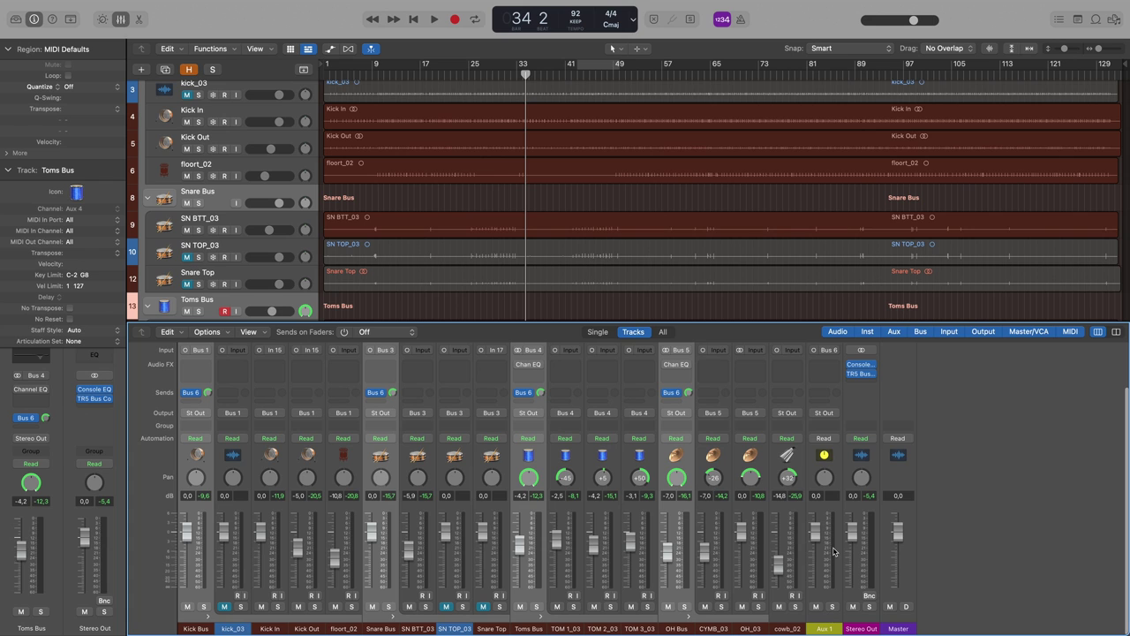
# Step: Rename the new Aux 1 channel fed by Bus 6 as Room
pyautogui.doubleClick(823, 629)
pyautogui.write('Room')
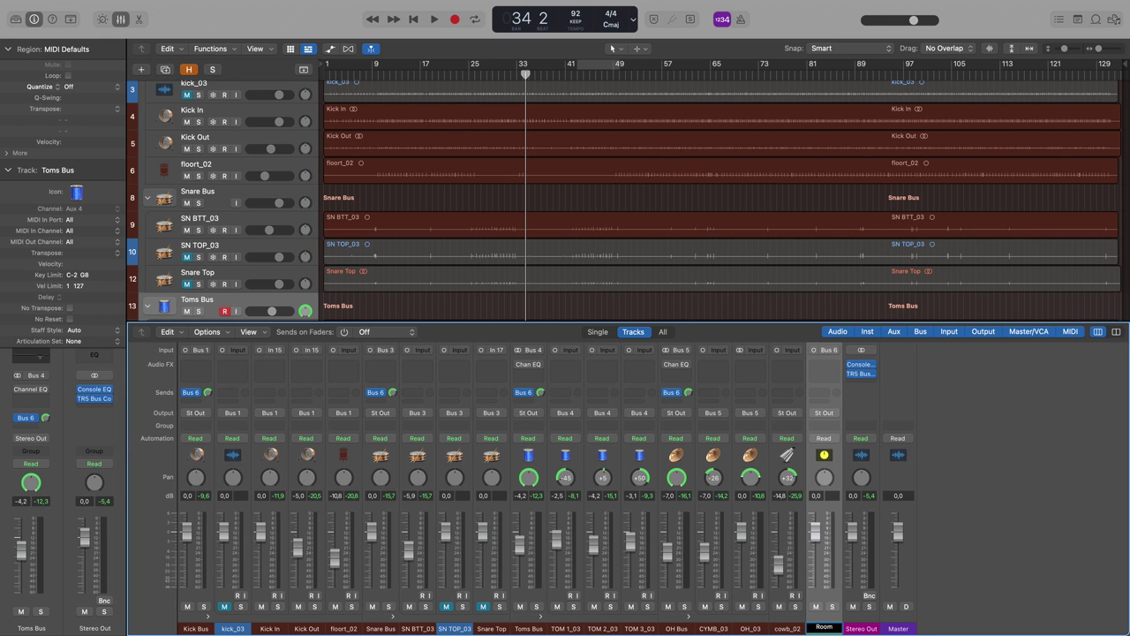
pyautogui.press('Return')
# Step: Switch the Room channel's input to stereo and set its pan control to Stereo Pan
pyautogui.click(813, 352)
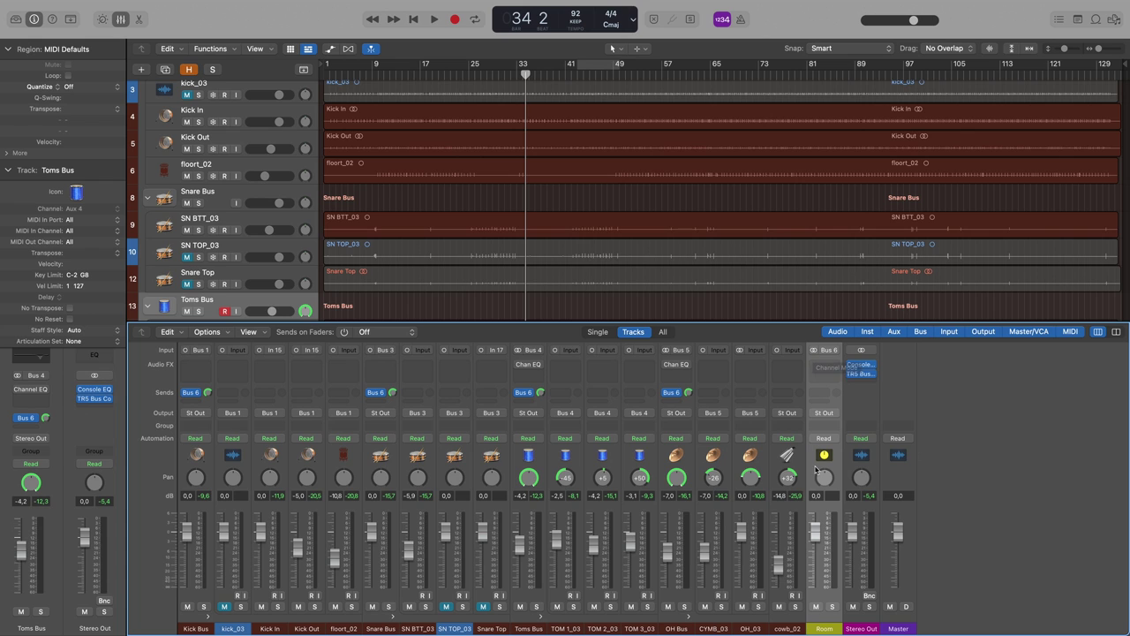
pyautogui.rightClick(826, 476)
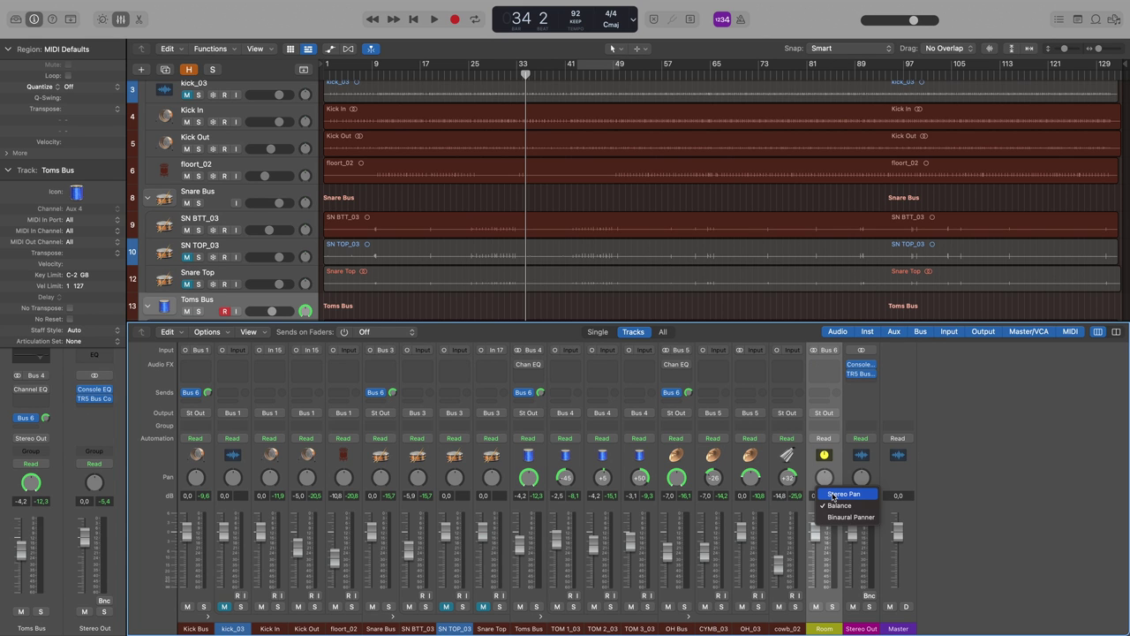
pyautogui.click(833, 495)
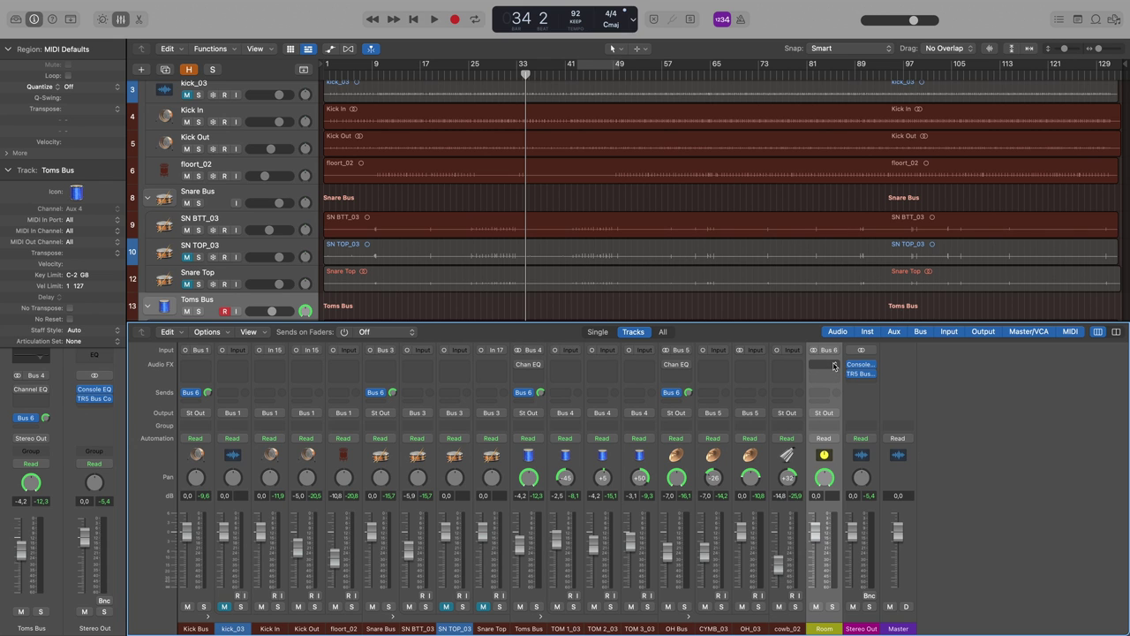
# Step: Insert a Vintage Console EQ as the first audio effect on the Room channel
pyautogui.click(834, 365)
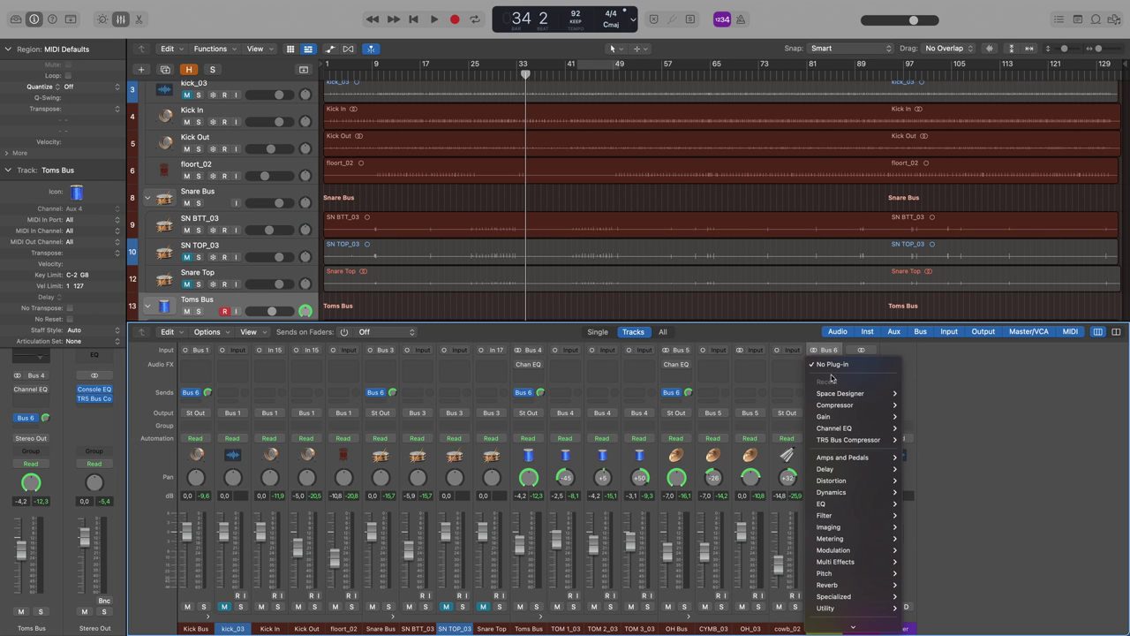
pyautogui.moveTo(829, 504)
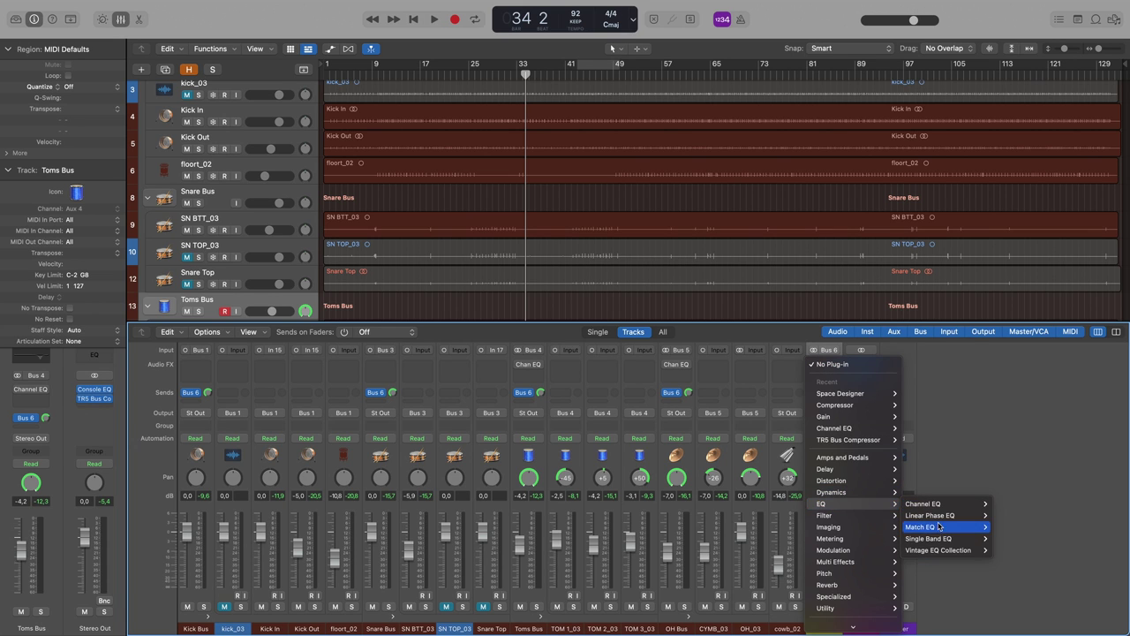
pyautogui.moveTo(932, 552)
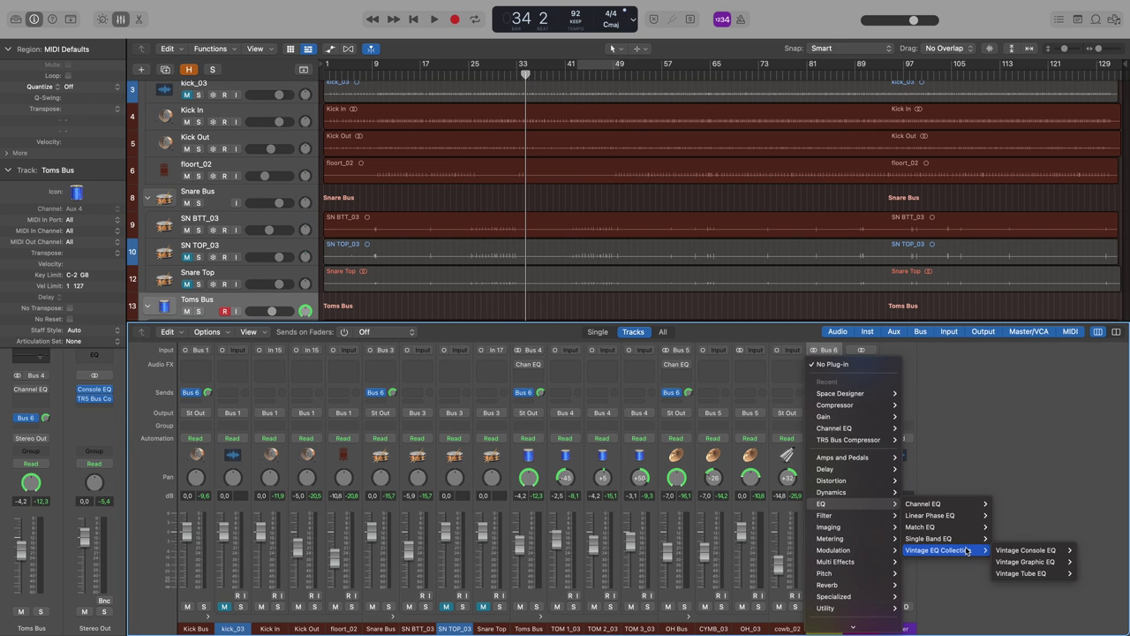
pyautogui.click(1013, 553)
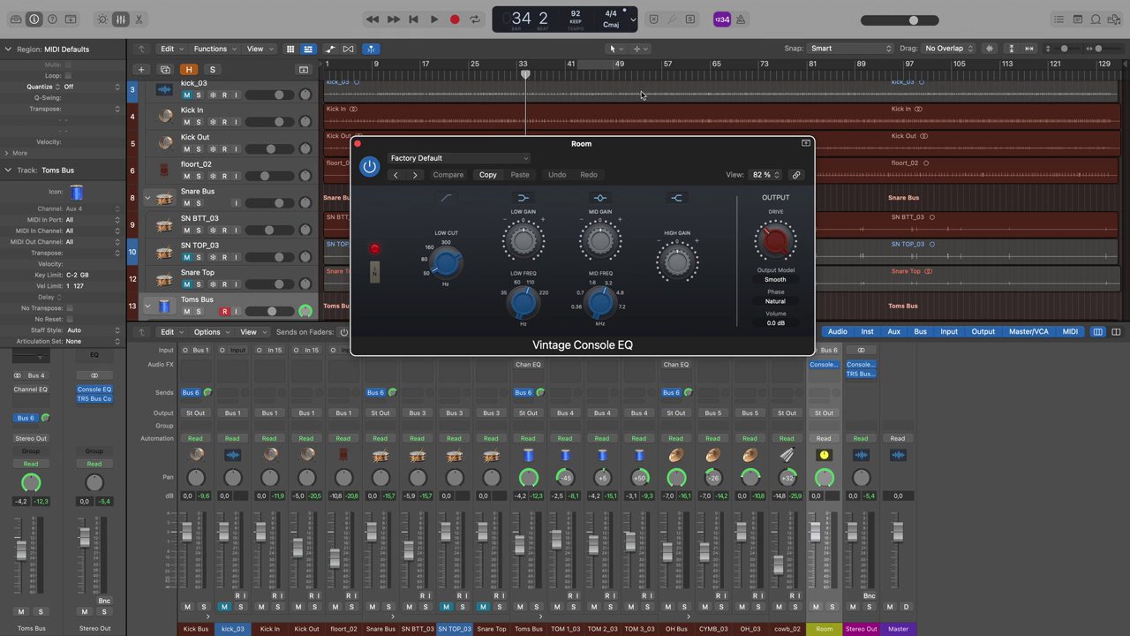
# Step: Play the drum mix from about bar 53, then solo the Room channel and play it on its own
pyautogui.click(638, 76)
pyautogui.press('space')
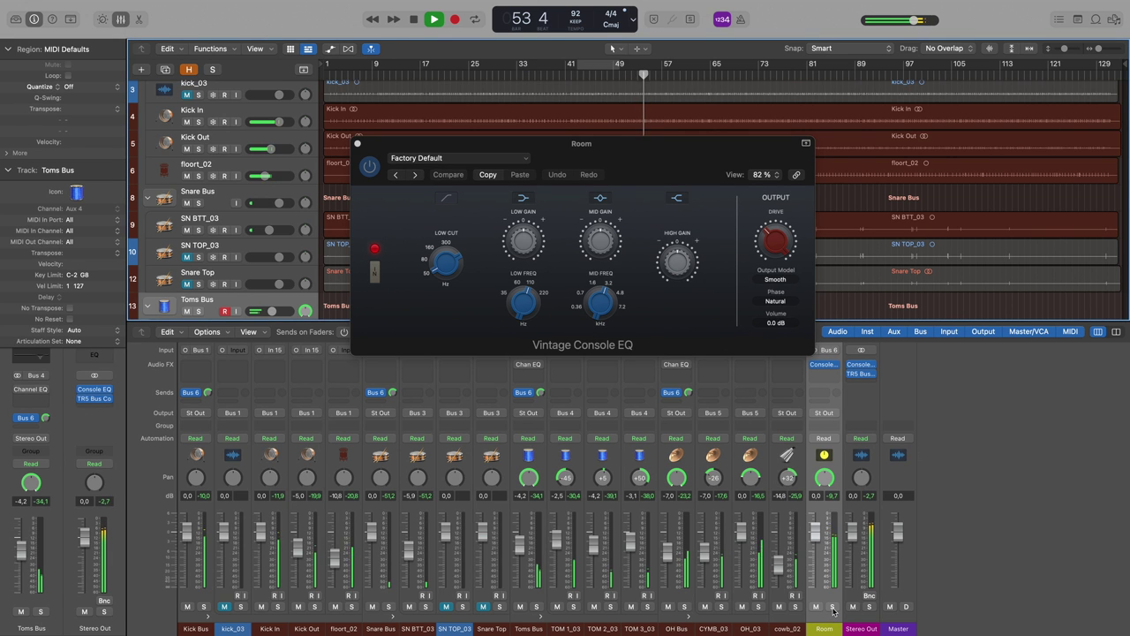
pyautogui.press('space')
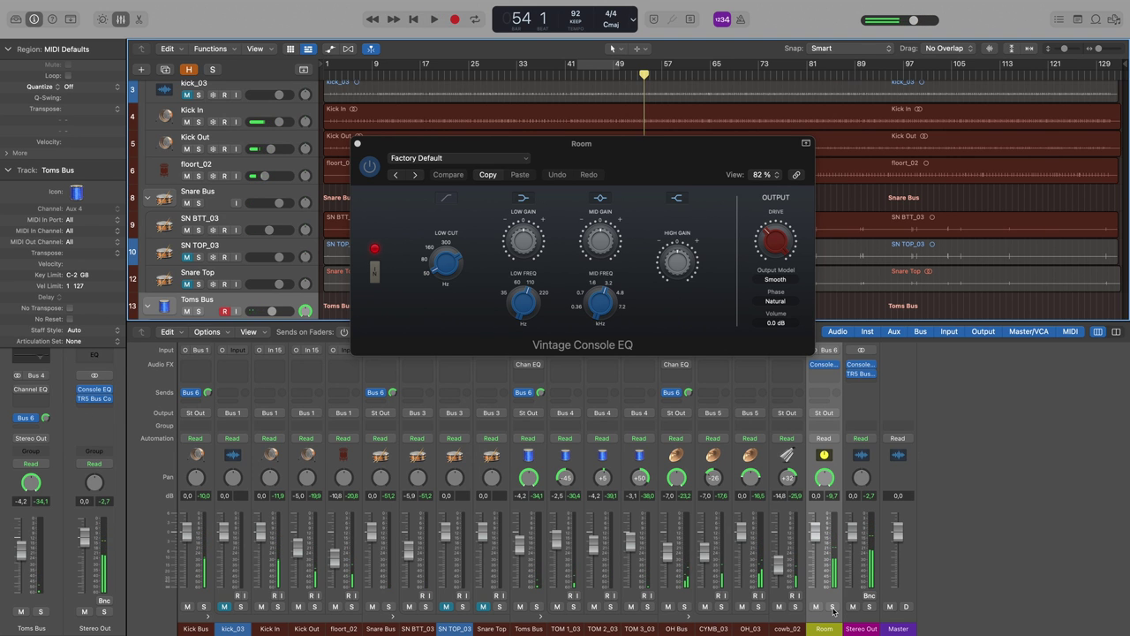
pyautogui.click(832, 608)
pyautogui.press('space')
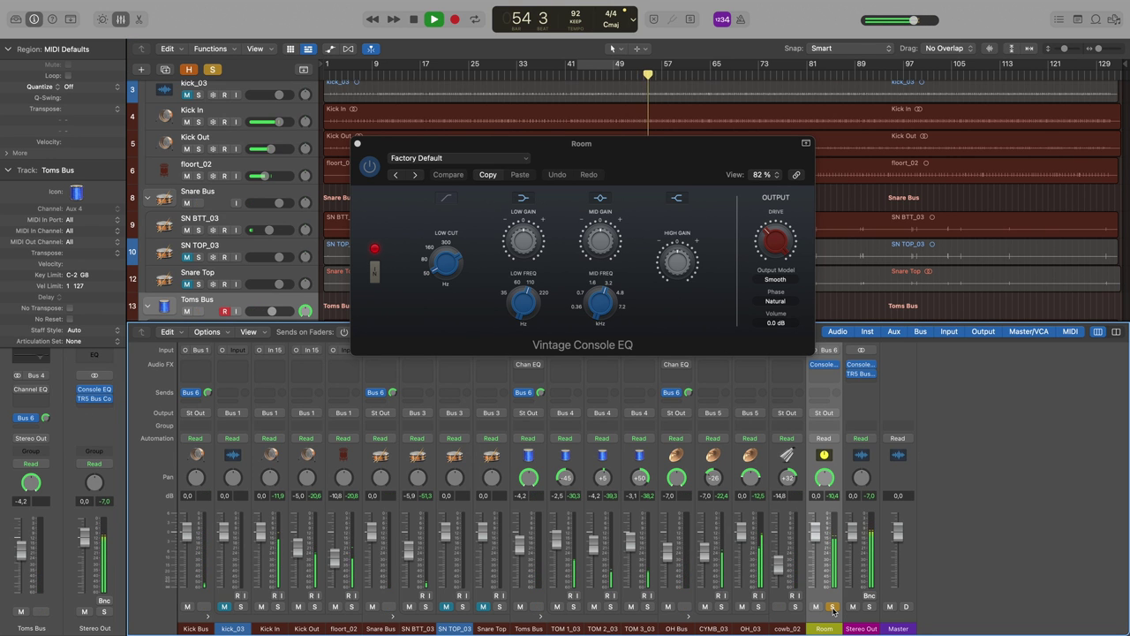
pyautogui.press('space')
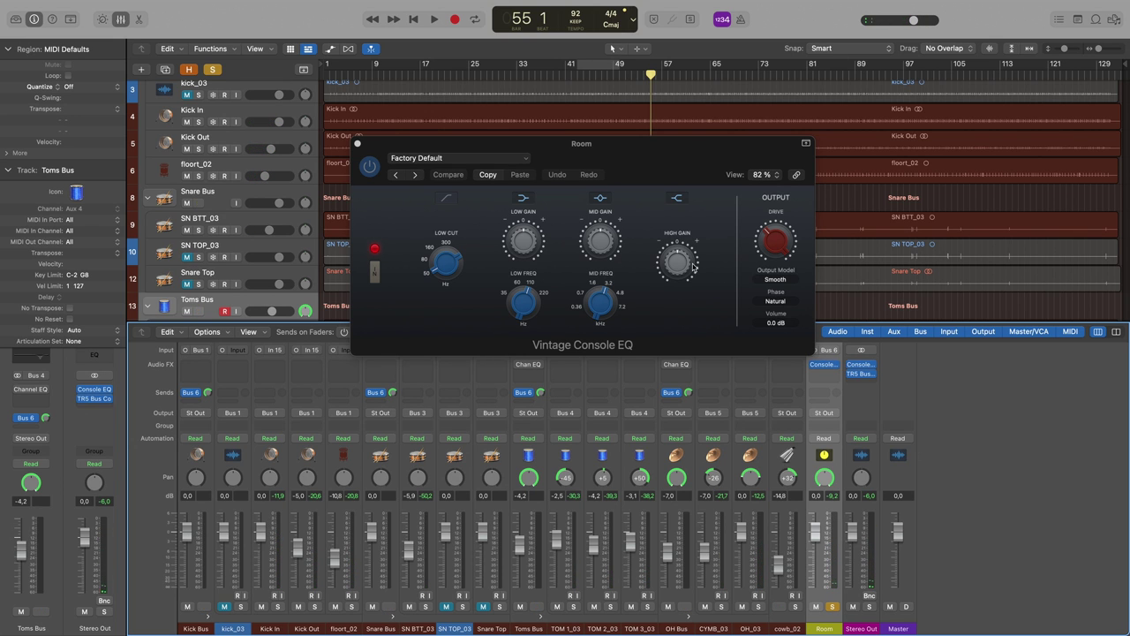
# Step: In the Room channel's Vintage Console EQ, raise the low gain slightly and set the mid gain to 6.0 dB
pyautogui.moveTo(682, 264)
pyautogui.moveTo(444, 272)
pyautogui.click(520, 244)
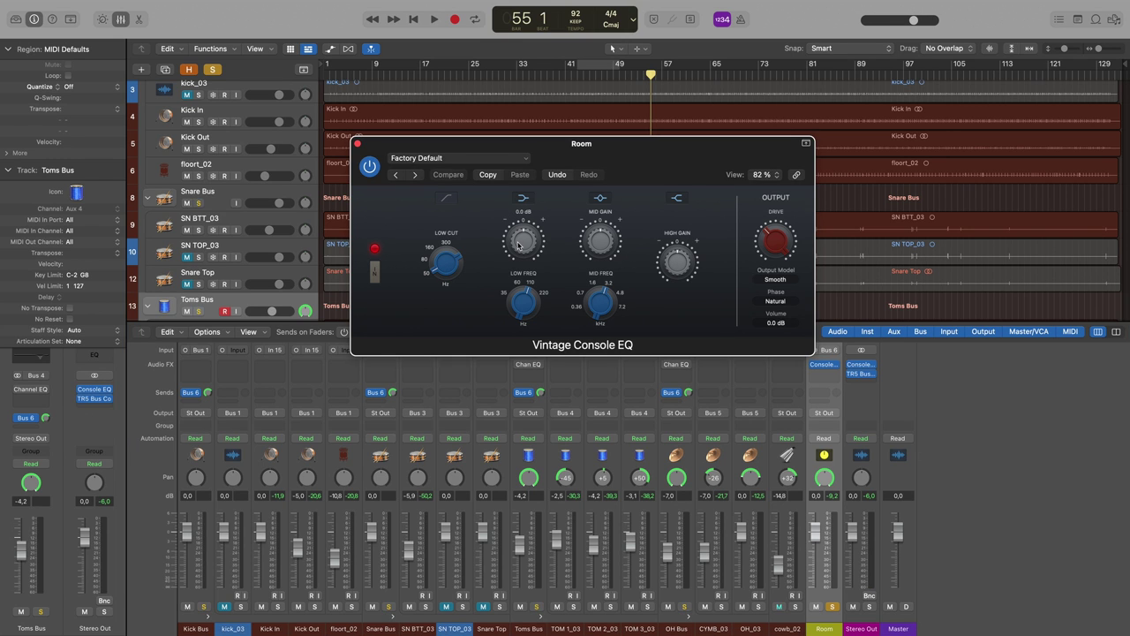
pyautogui.moveTo(519, 243); pyautogui.dragTo(521, 234)
pyautogui.moveTo(589, 246)
pyautogui.moveTo(594, 245); pyautogui.dragTo(587, 219)
# Step: Raise the EQ's low frequency to about 220 Hz and boost its high gain slightly
pyautogui.moveTo(517, 243)
pyautogui.moveTo(523, 317)
pyautogui.moveTo(525, 303); pyautogui.dragTo(544, 303)
pyautogui.moveTo(585, 271)
pyautogui.moveTo(602, 244)
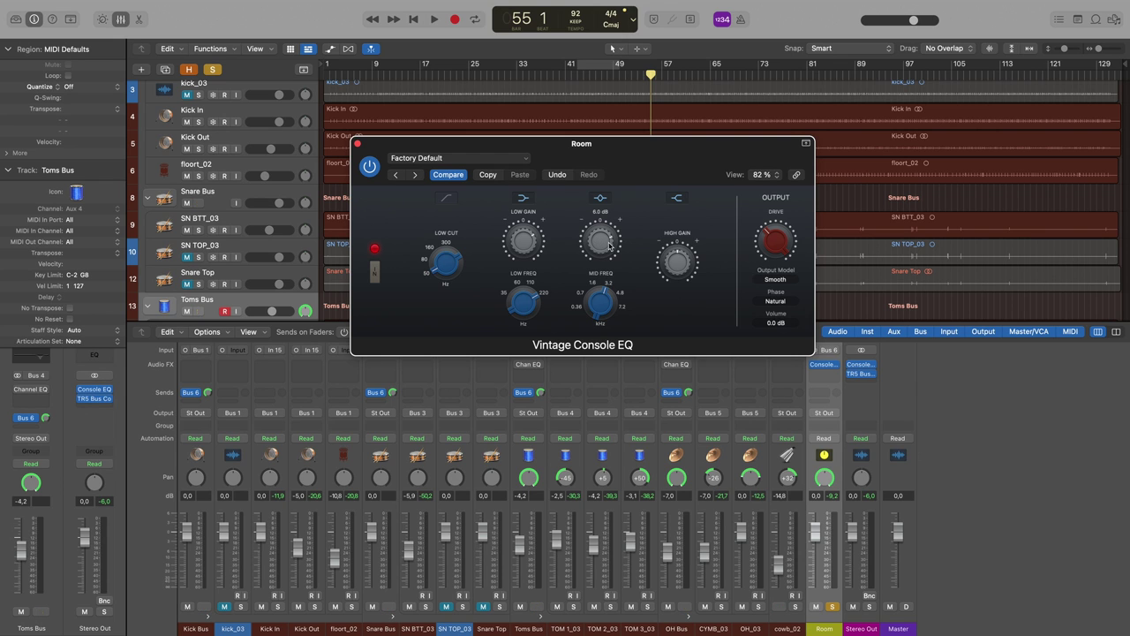
pyautogui.moveTo(675, 271)
pyautogui.moveTo(671, 261); pyautogui.dragTo(671, 252)
pyautogui.moveTo(605, 282)
# Step: Play the soloed Room channel, bypassing and re-enabling the EQ to compare its effect
pyautogui.press('space')
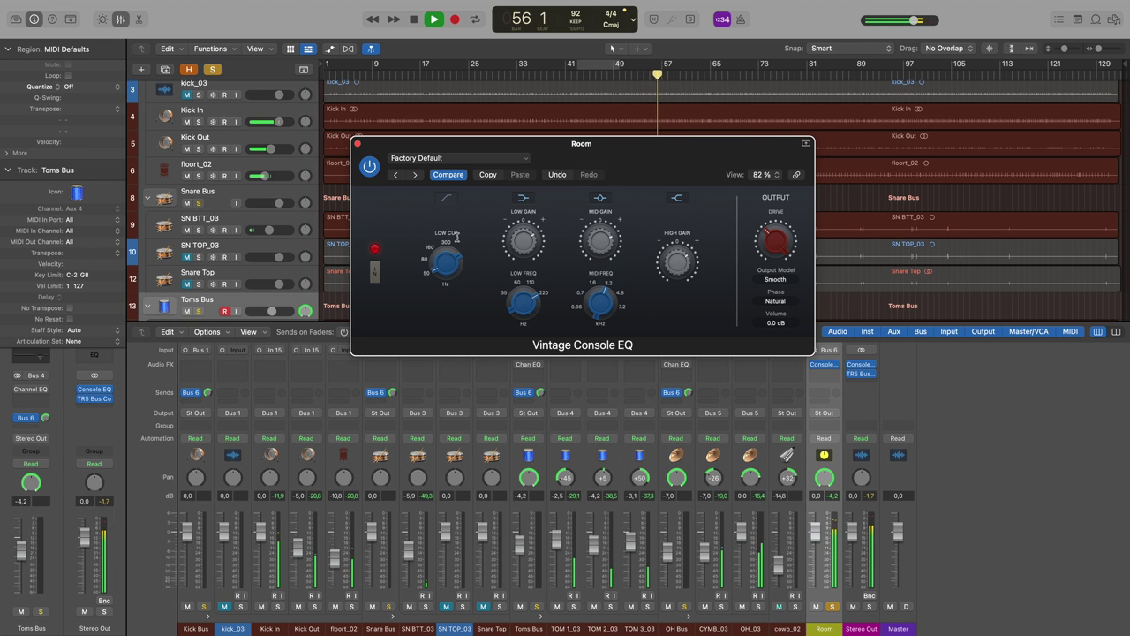
pyautogui.click(369, 174)
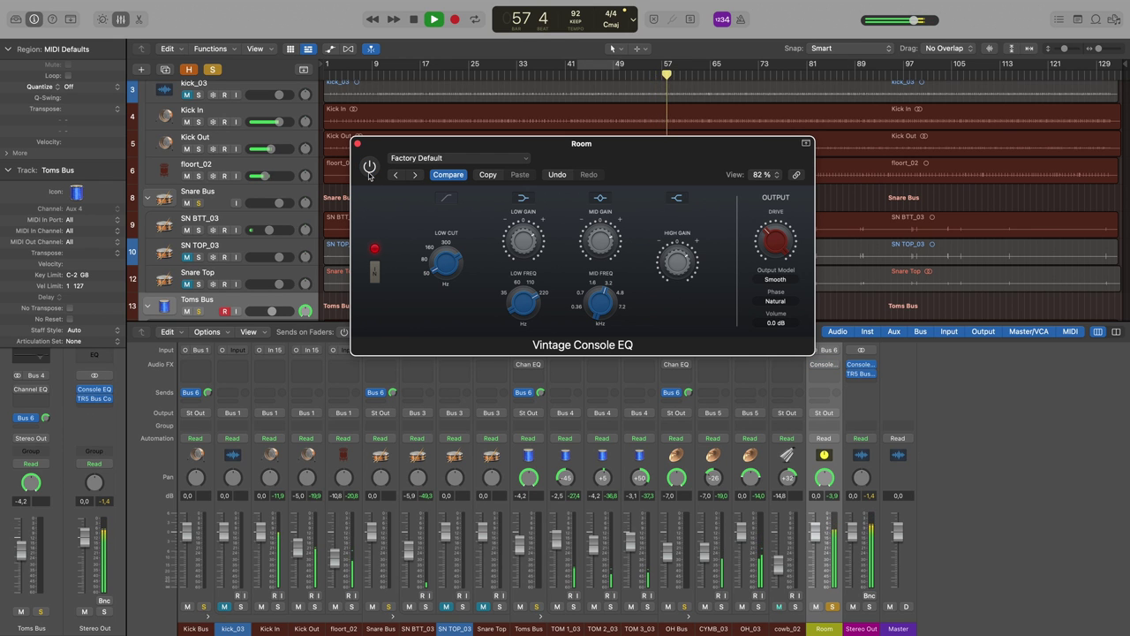
pyautogui.click(370, 174)
pyautogui.press('space')
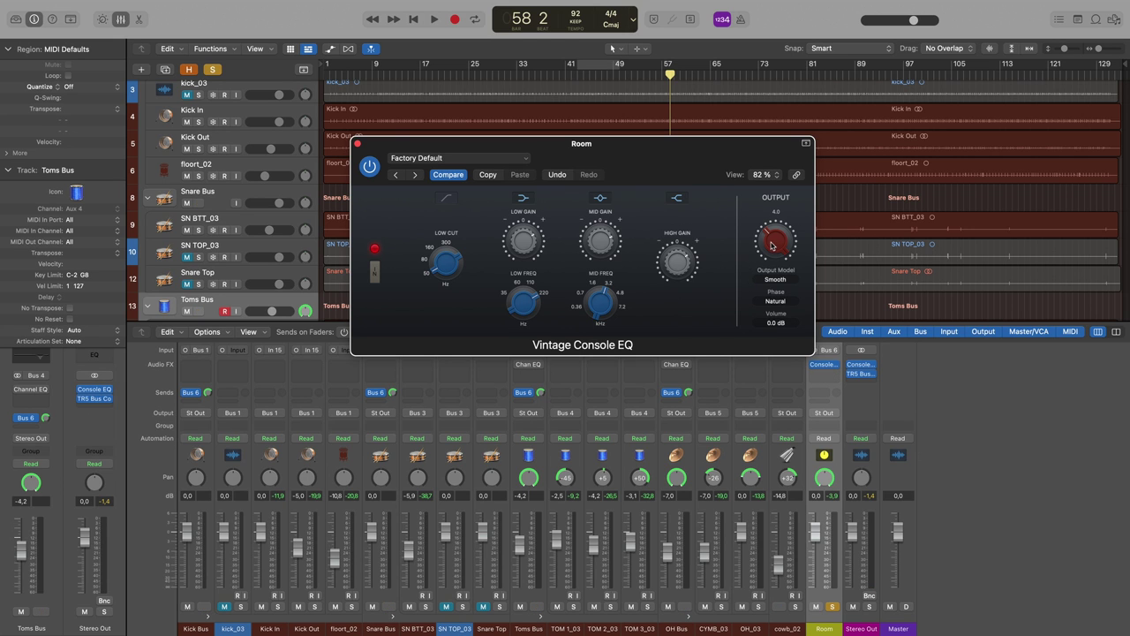
# Step: Turn the EQ's output drive up to maximum and compare the edited settings with the originals during playback
pyautogui.moveTo(771, 247); pyautogui.dragTo(785, 121)
pyautogui.press('space')
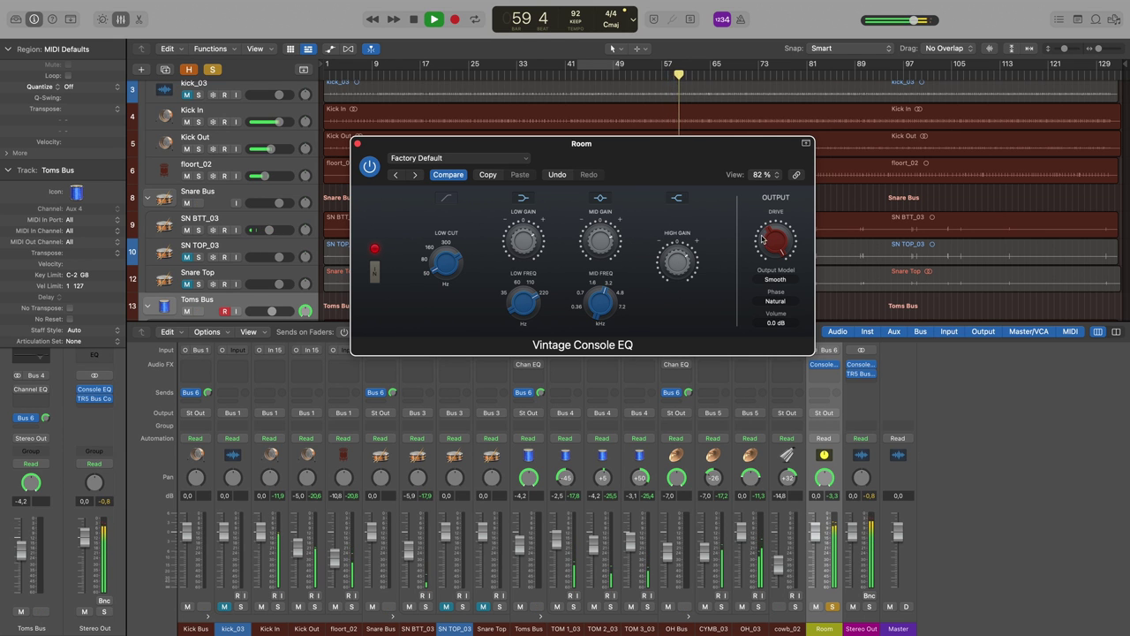
pyautogui.click(456, 175)
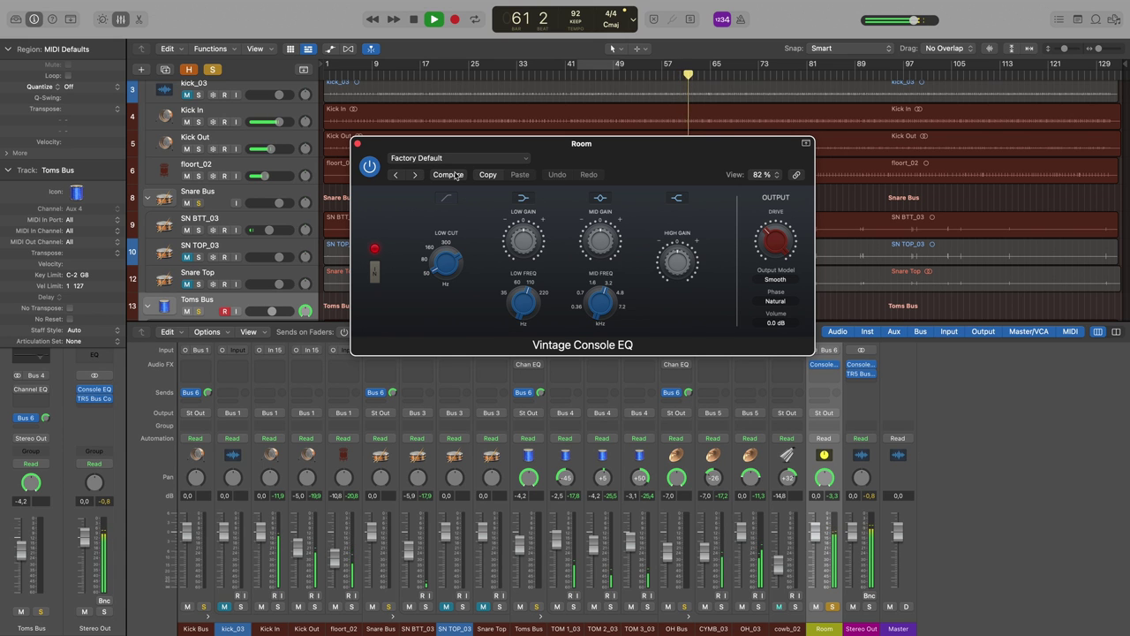
pyautogui.click(455, 175)
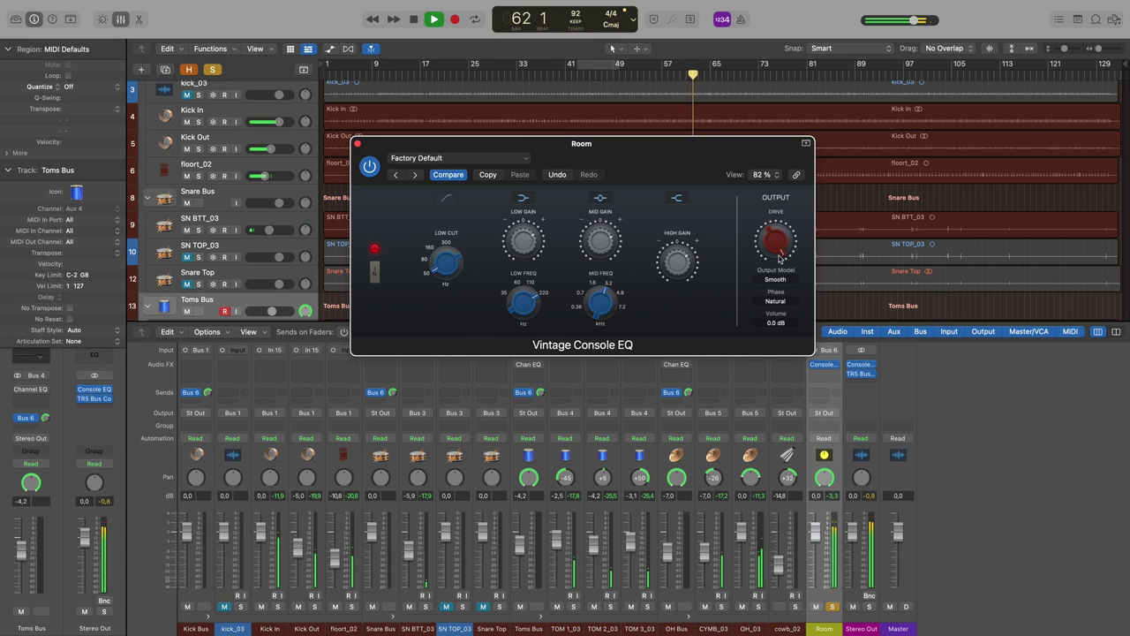
pyautogui.press('space')
# Step: Set the EQ's output model to Silky (Tube EQ) and check the OH Bus channel's Bus 6 send mode
pyautogui.click(776, 280)
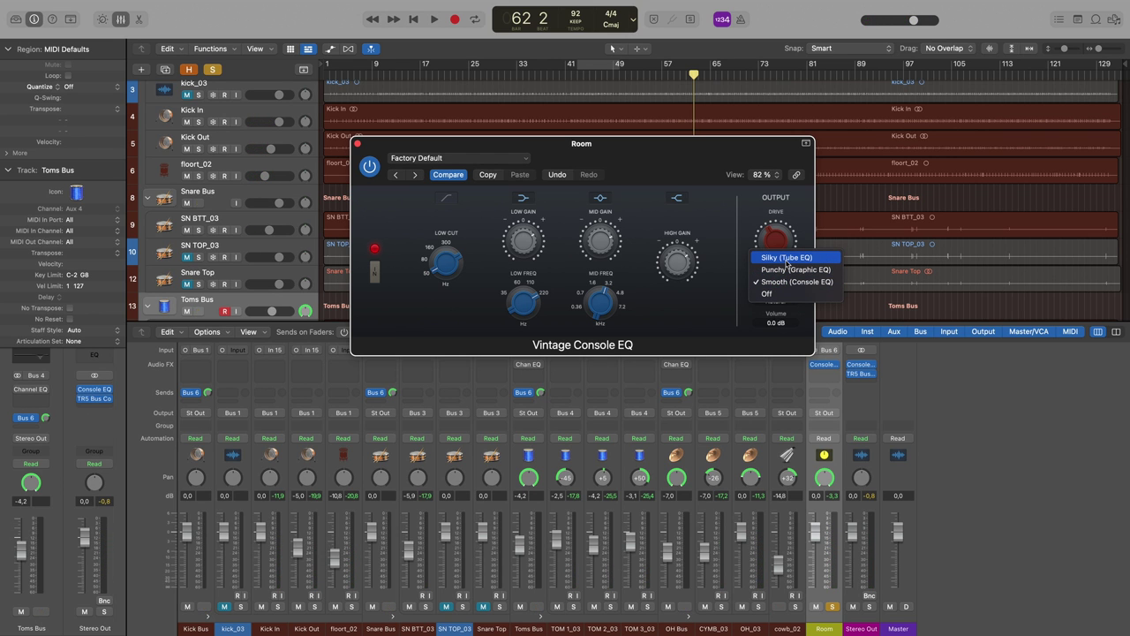
pyautogui.click(787, 258)
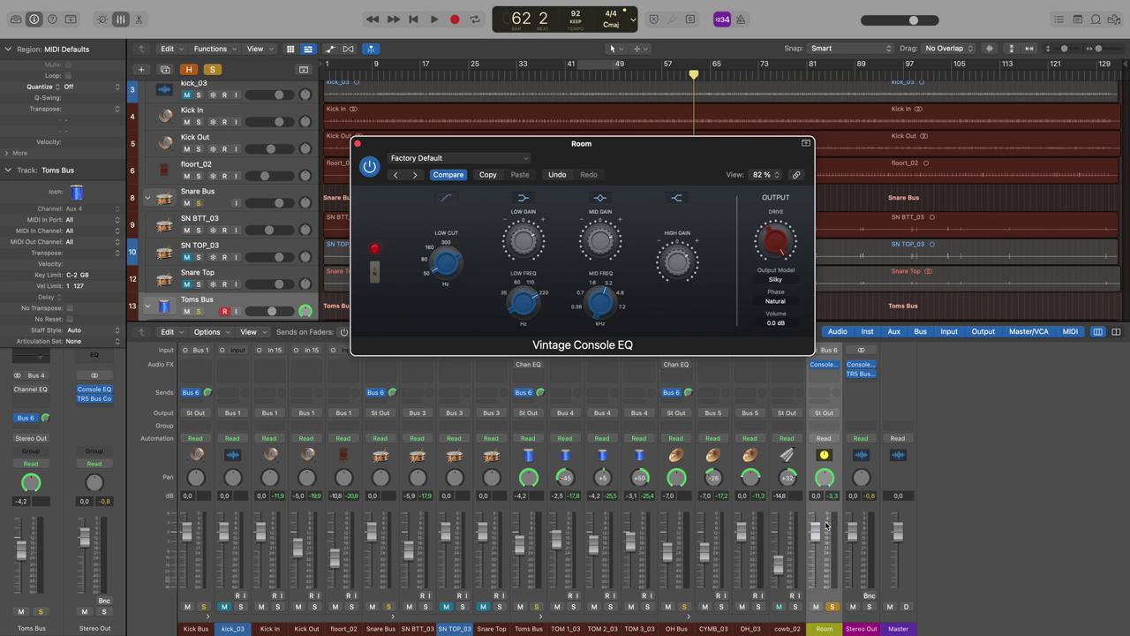
pyautogui.click(678, 395)
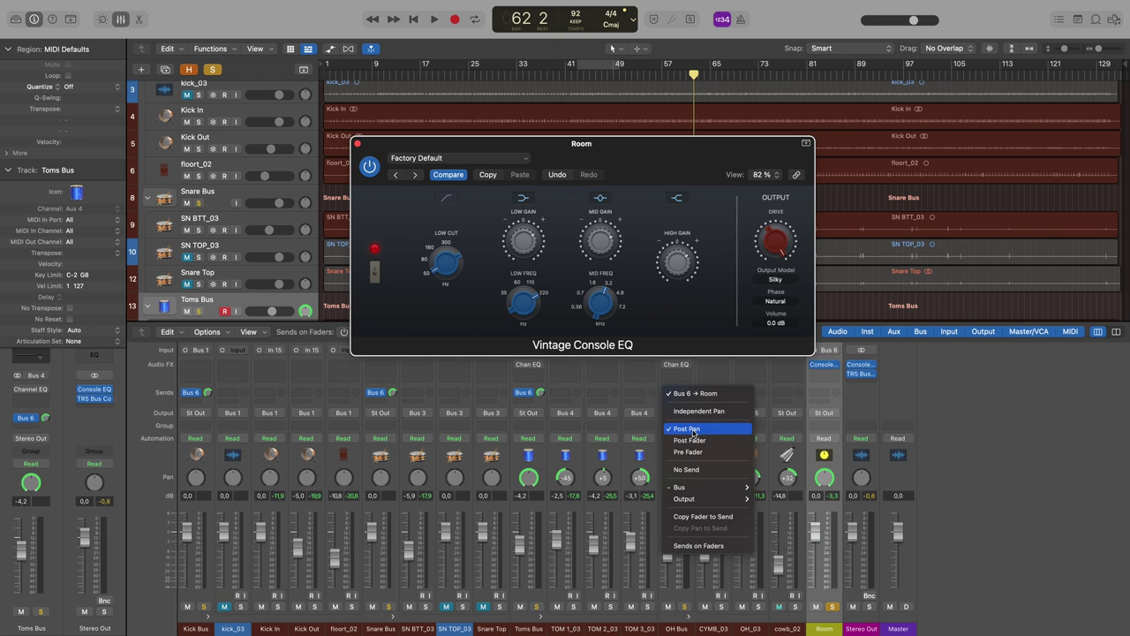
pyautogui.click(770, 430)
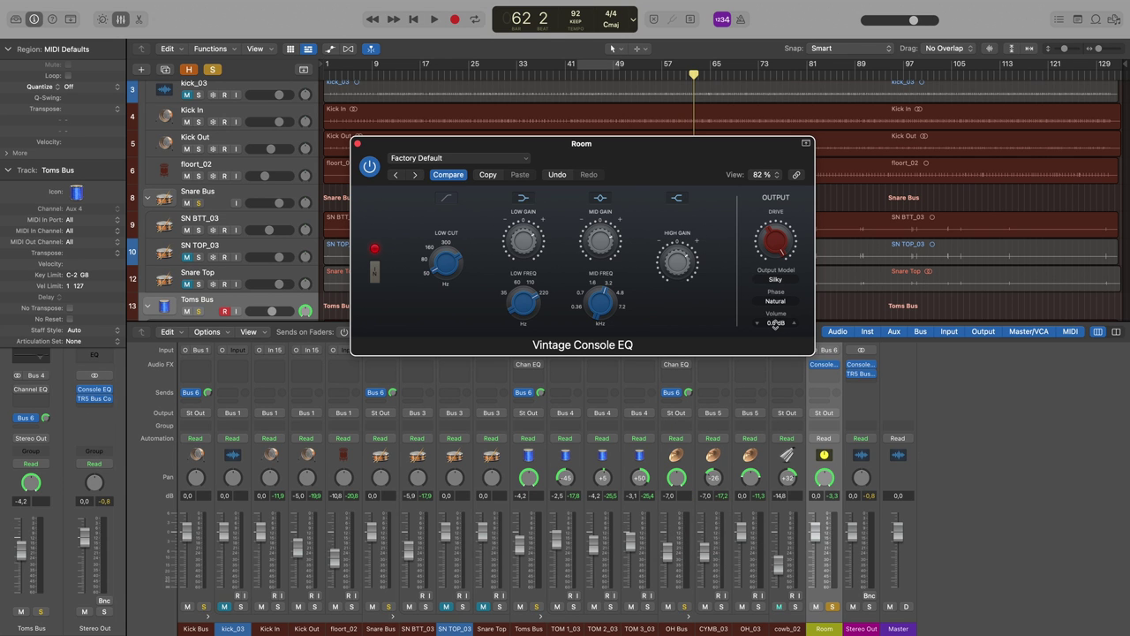
# Step: Play the soloed Room channel with the Silky output model, switching the EQ off and on to compare levels
pyautogui.moveTo(681, 255)
pyautogui.press('space')
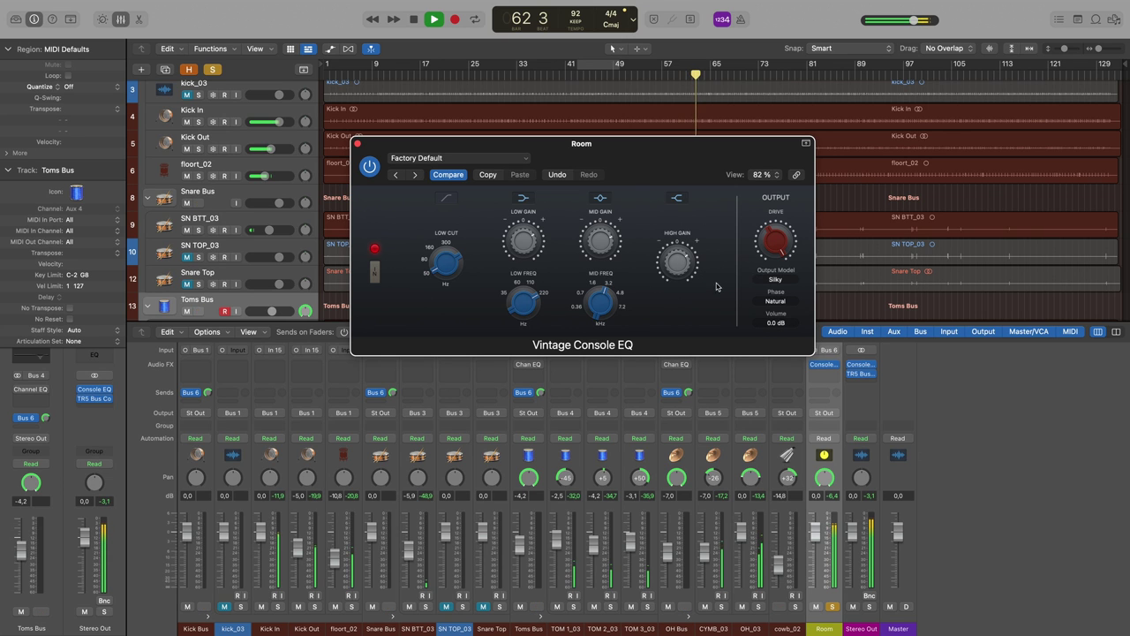
pyautogui.click(369, 166)
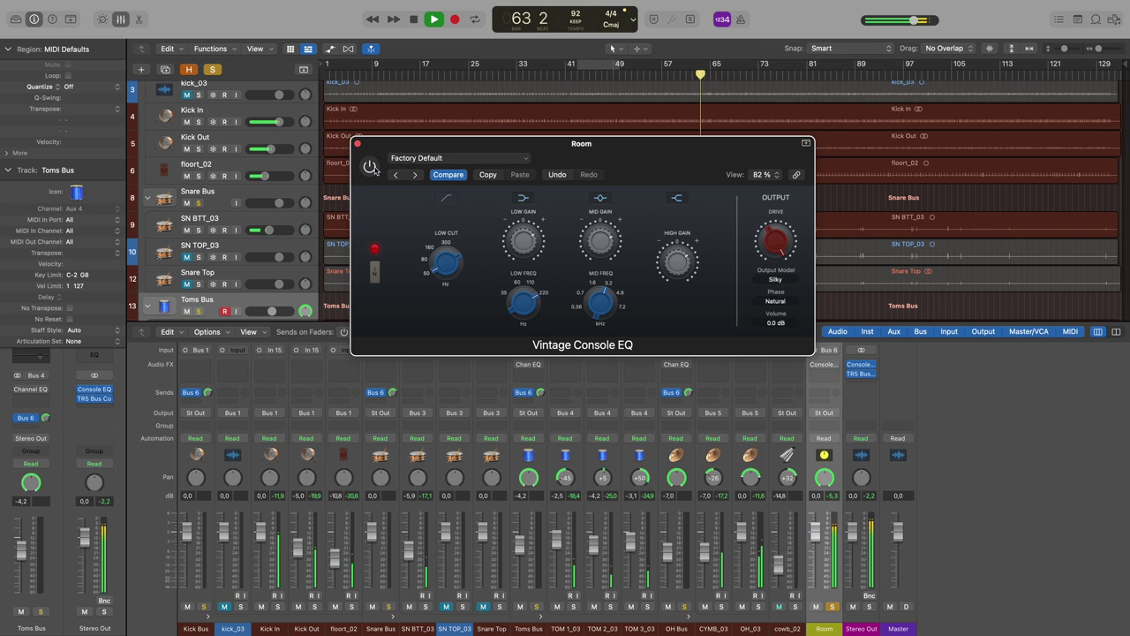
pyautogui.click(369, 166)
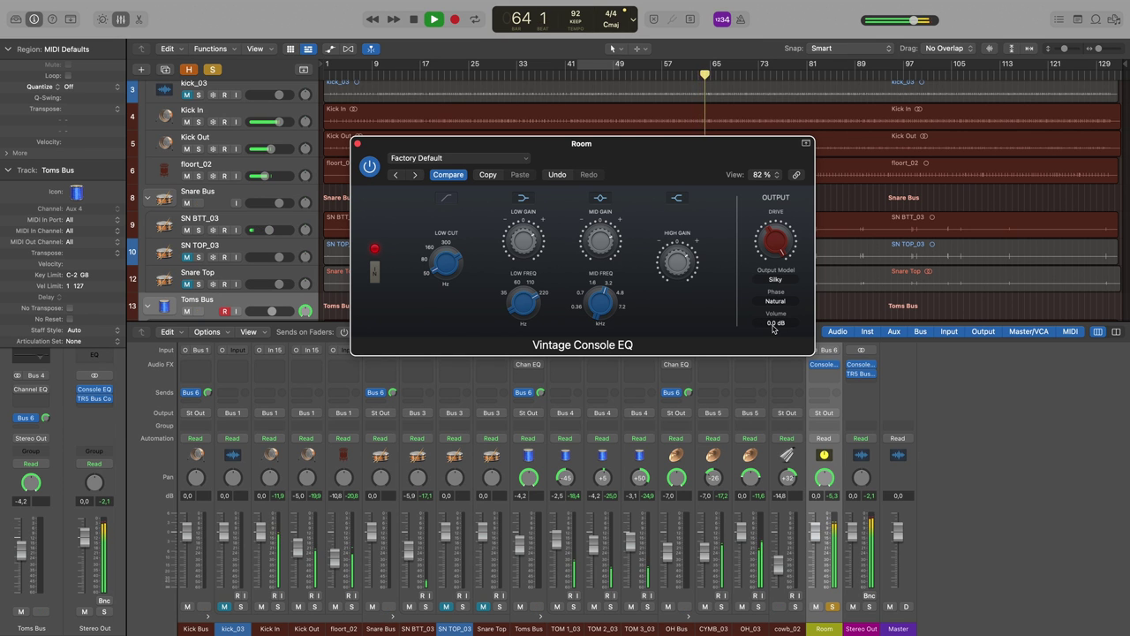
# Step: Set the EQ's output volume to -4.0 dB and check the level match by toggling the EQ's bypass during playback
pyautogui.moveTo(774, 324); pyautogui.dragTo(774, 356)
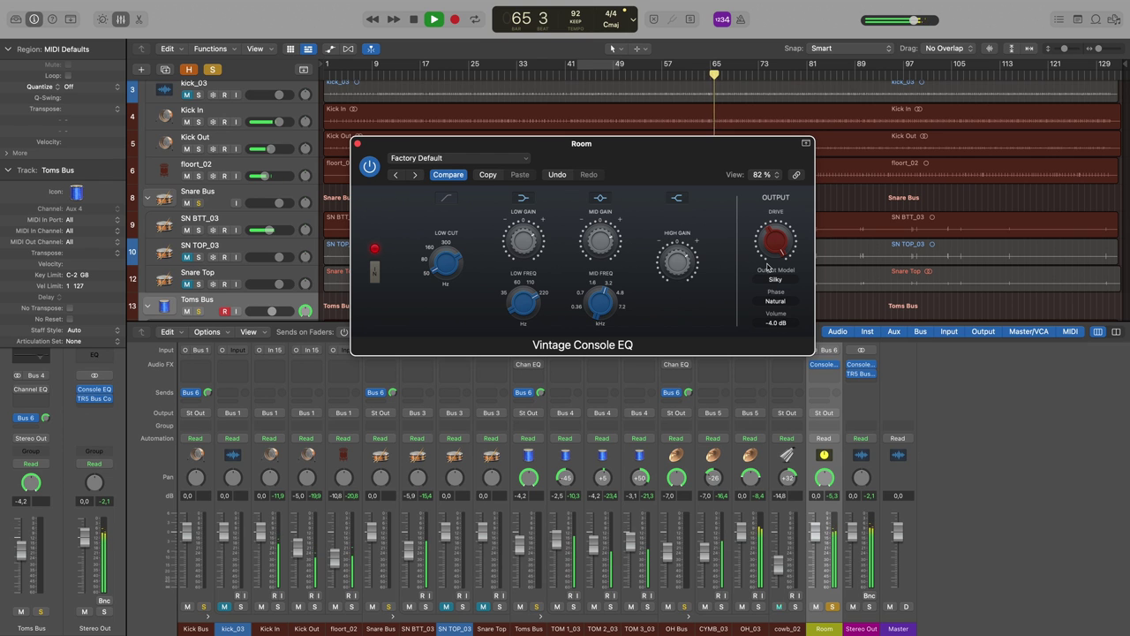
pyautogui.click(371, 169)
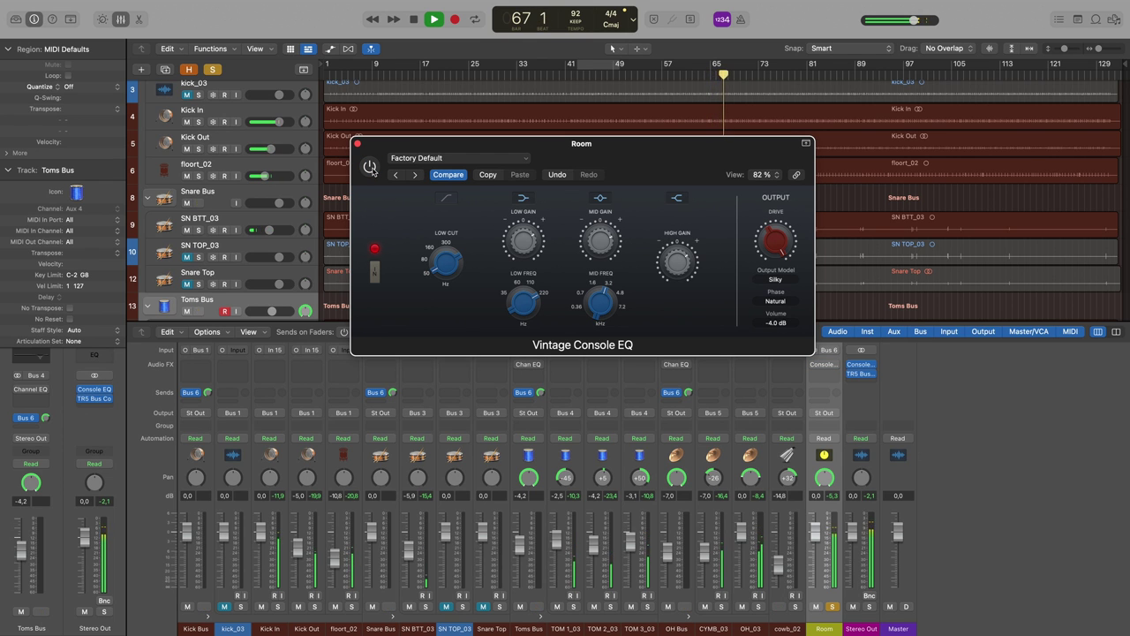
pyautogui.click(371, 169)
pyautogui.click(371, 169)
pyautogui.click(371, 169)
pyautogui.press('space')
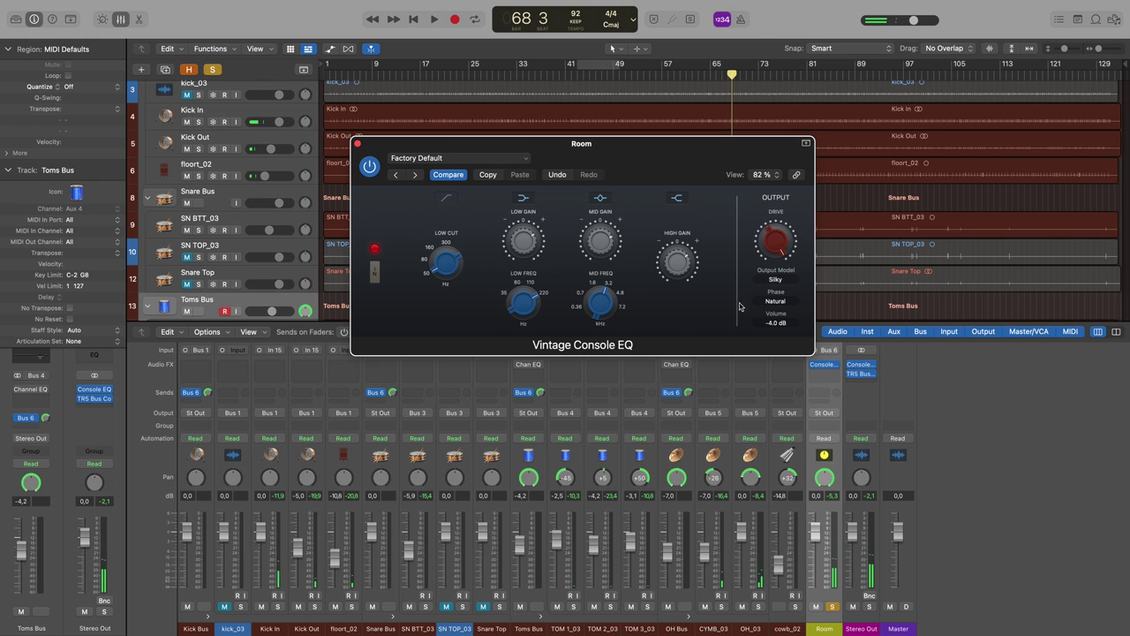
pyautogui.keyDown('alt'); pyautogui.click(777, 323); pyautogui.keyUp('alt')
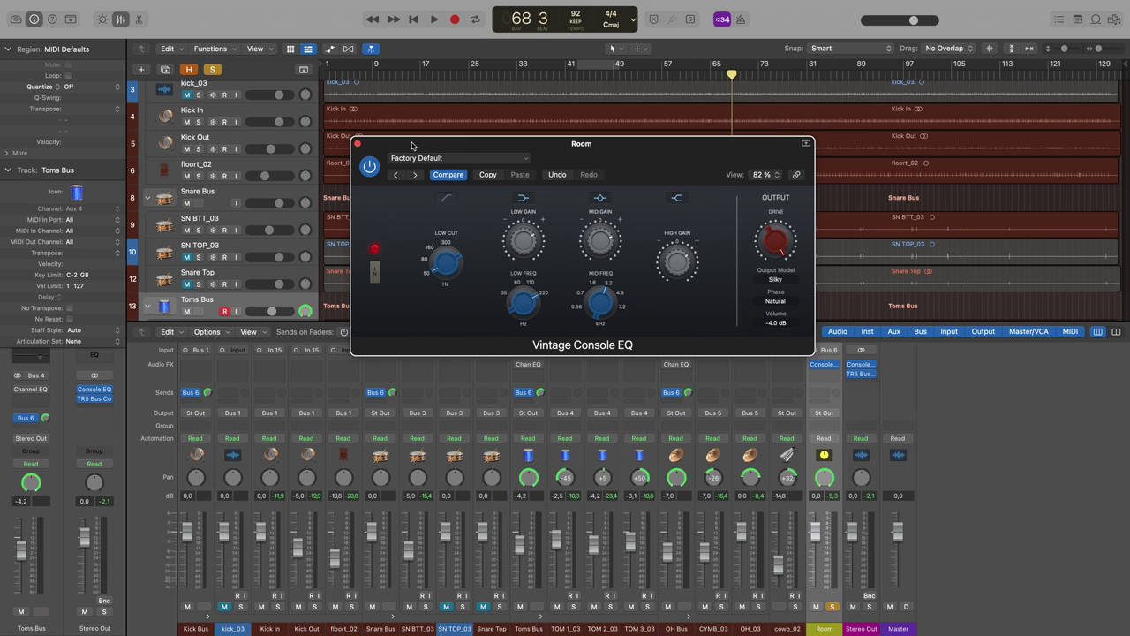
# Step: Move the EQ window clear of the mixer and insert a Space Designer reverb after it on the Room channel
pyautogui.moveTo(414, 147); pyautogui.dragTo(172, 75)
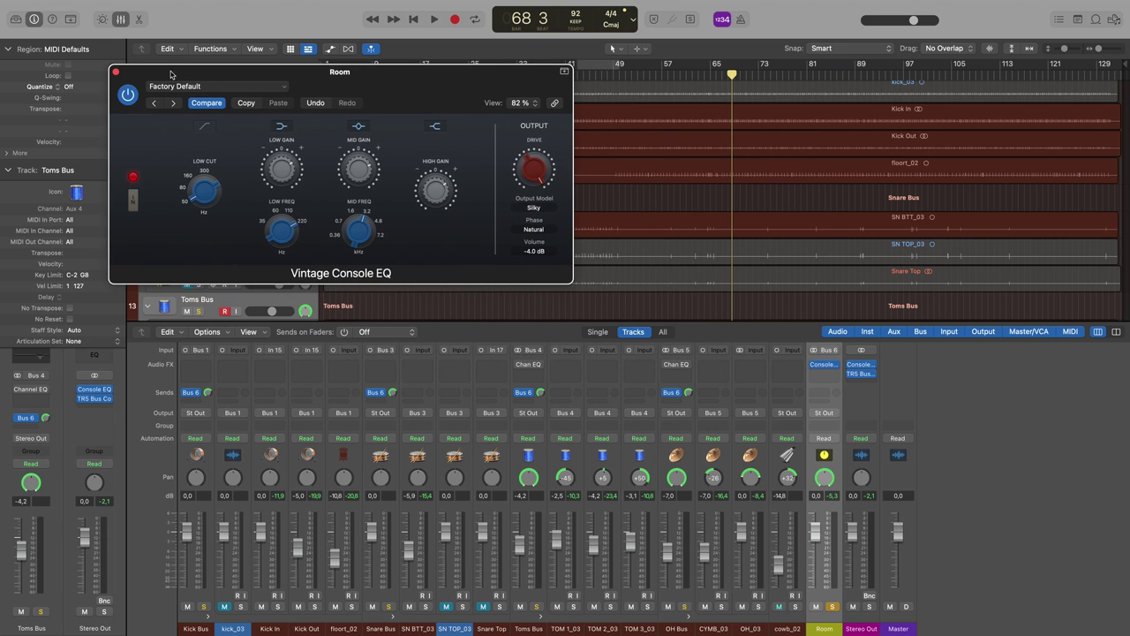
pyautogui.click(832, 374)
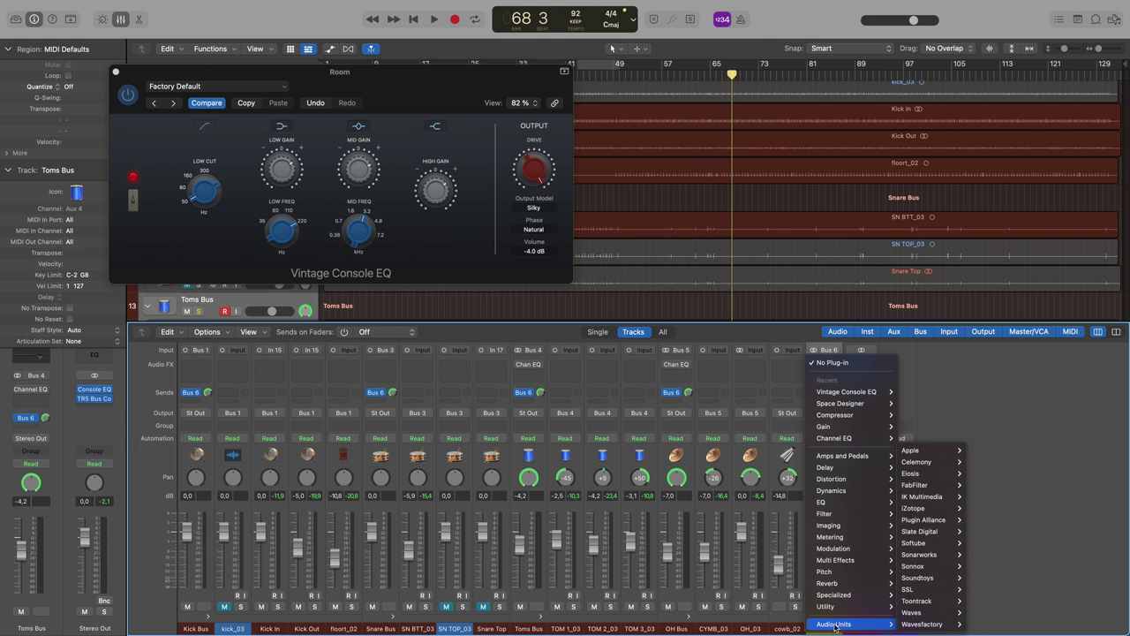
pyautogui.moveTo(845, 584)
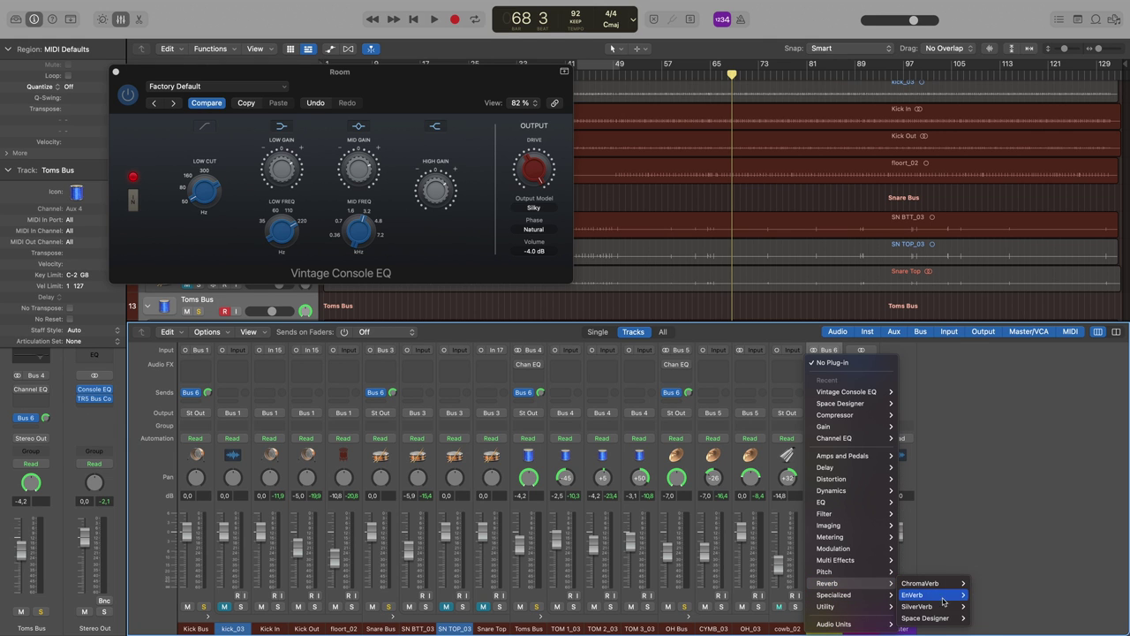
pyautogui.moveTo(942, 622)
pyautogui.click(983, 612)
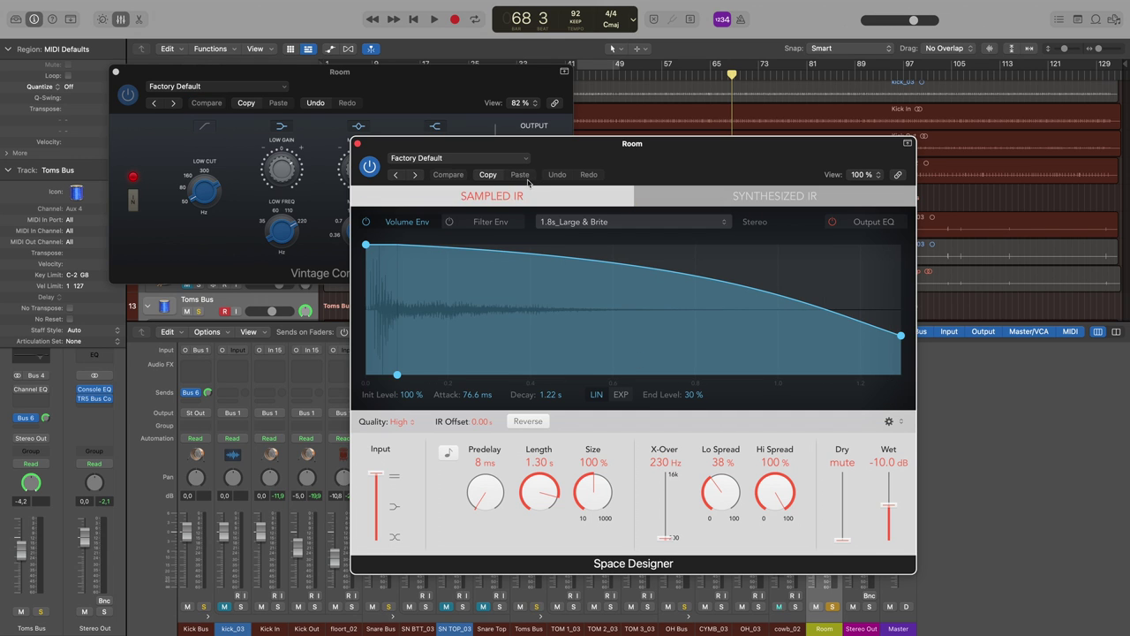
# Step: Load the 0.6s Drum Booth Four preset from the small-space room presets into Space Designer
pyautogui.click(471, 159)
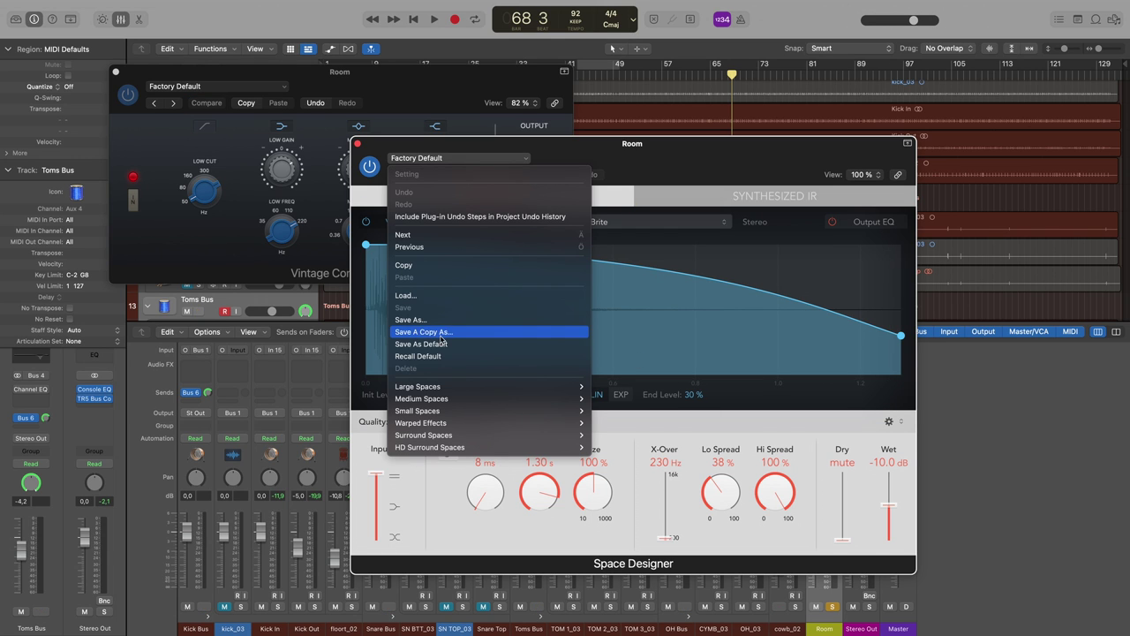
pyautogui.moveTo(433, 402)
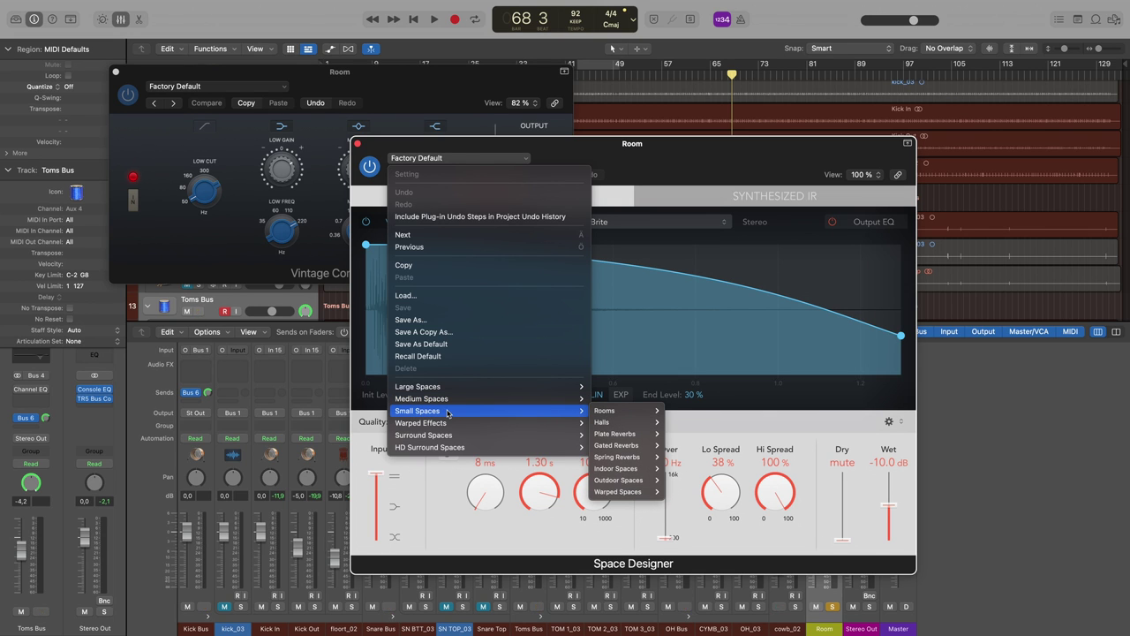
pyautogui.moveTo(614, 415)
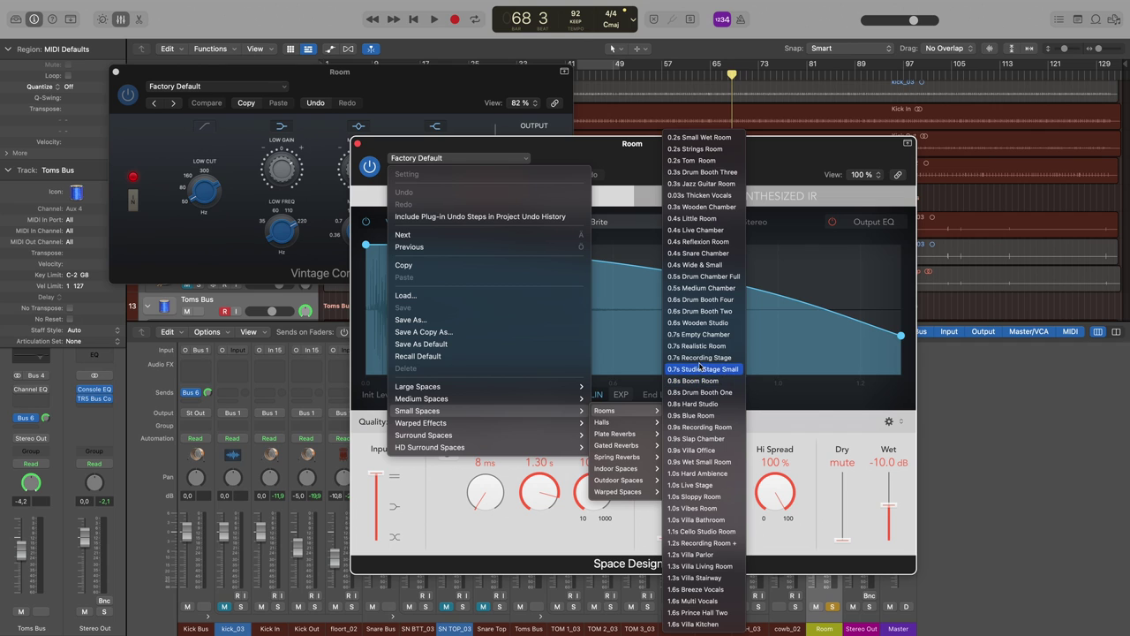
pyautogui.click(679, 302)
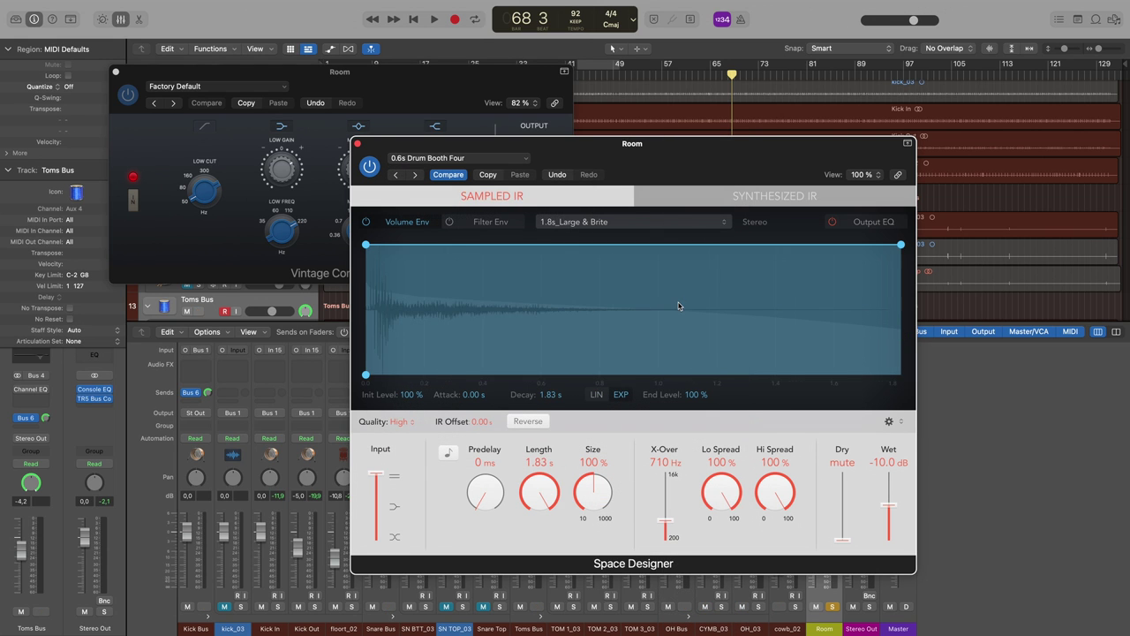
# Step: Audition the drum booth reverb on the soloed Room channel and raise Space Designer's wet level to -6.0 dB
pyautogui.press('space')
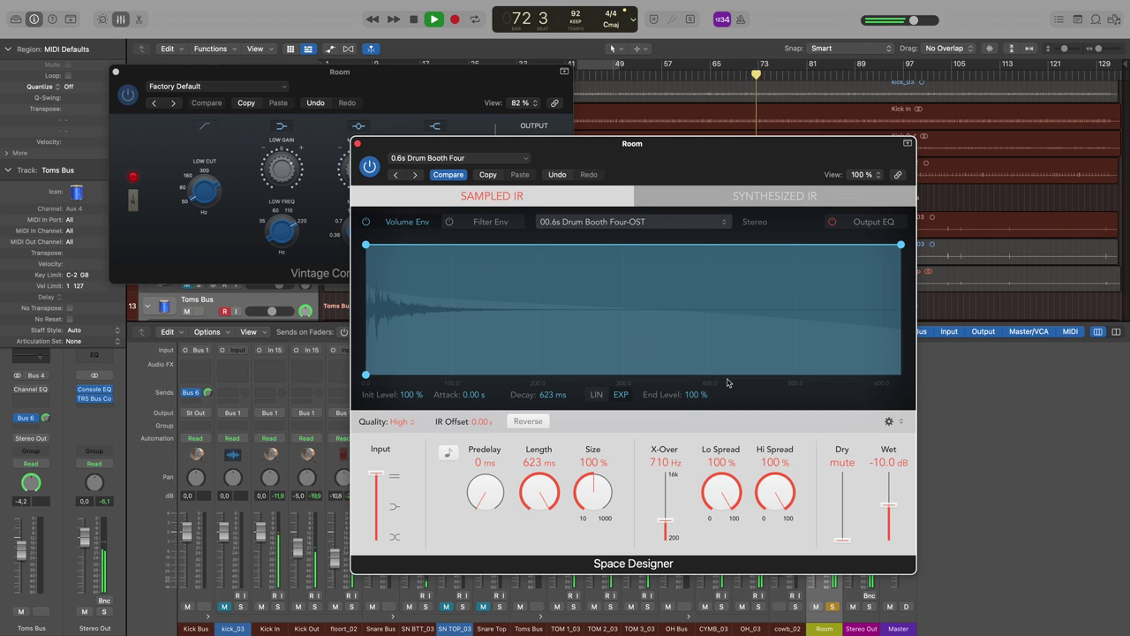
pyautogui.press('space')
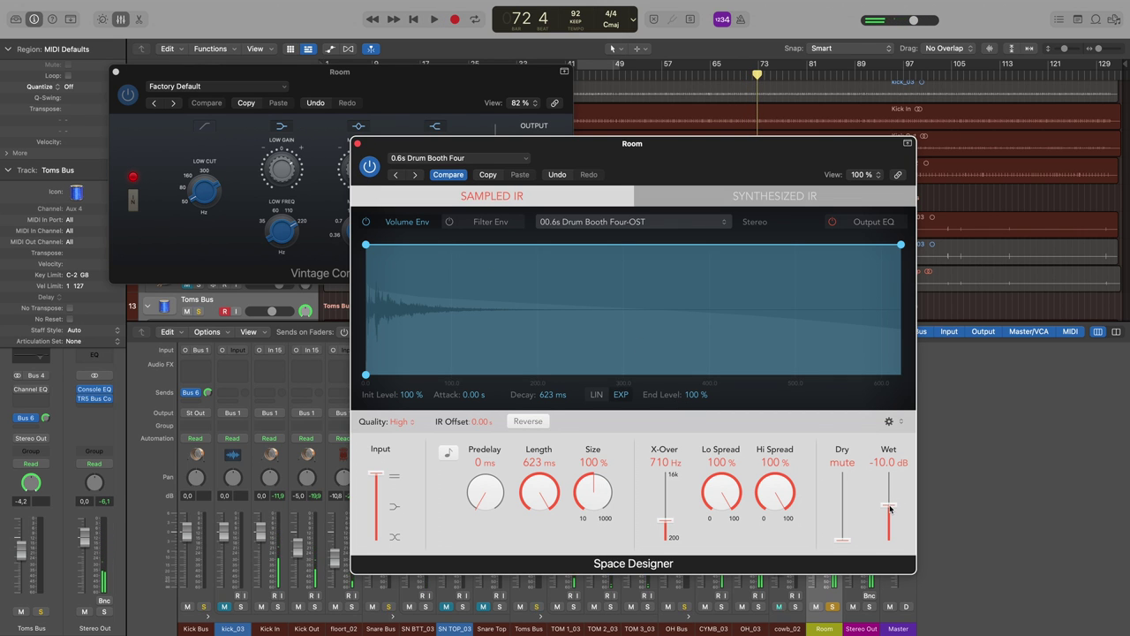
pyautogui.press('space')
pyautogui.moveTo(889, 509); pyautogui.dragTo(889, 496)
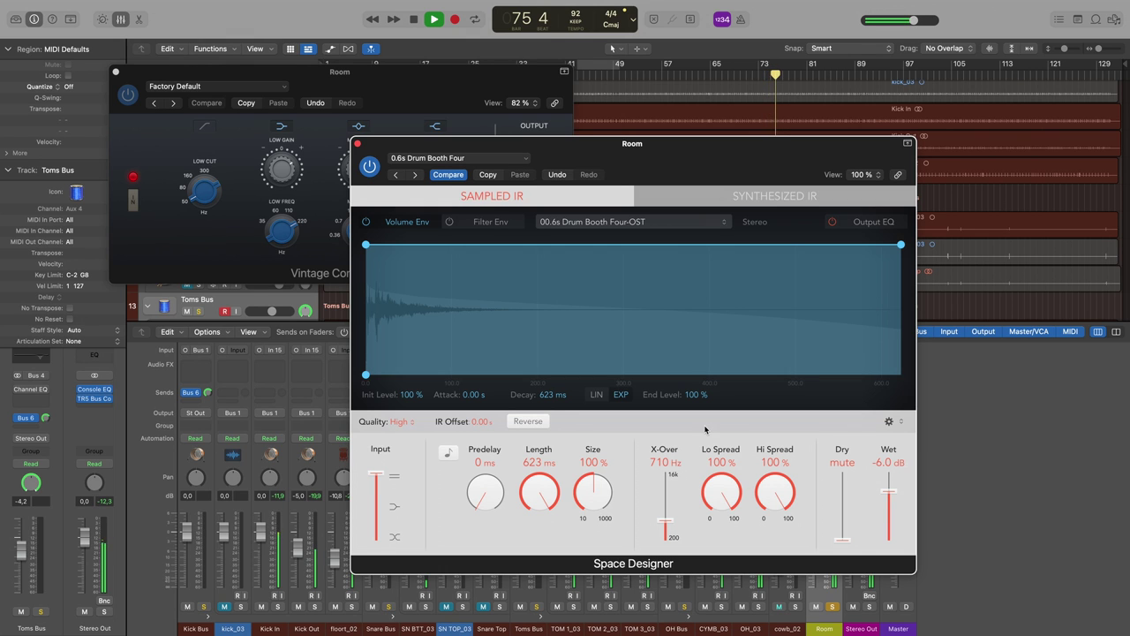
# Step: Compare the Room sound with Space Designer bypassed and re-enabled during playback, and close both plug-in windows
pyautogui.click(368, 167)
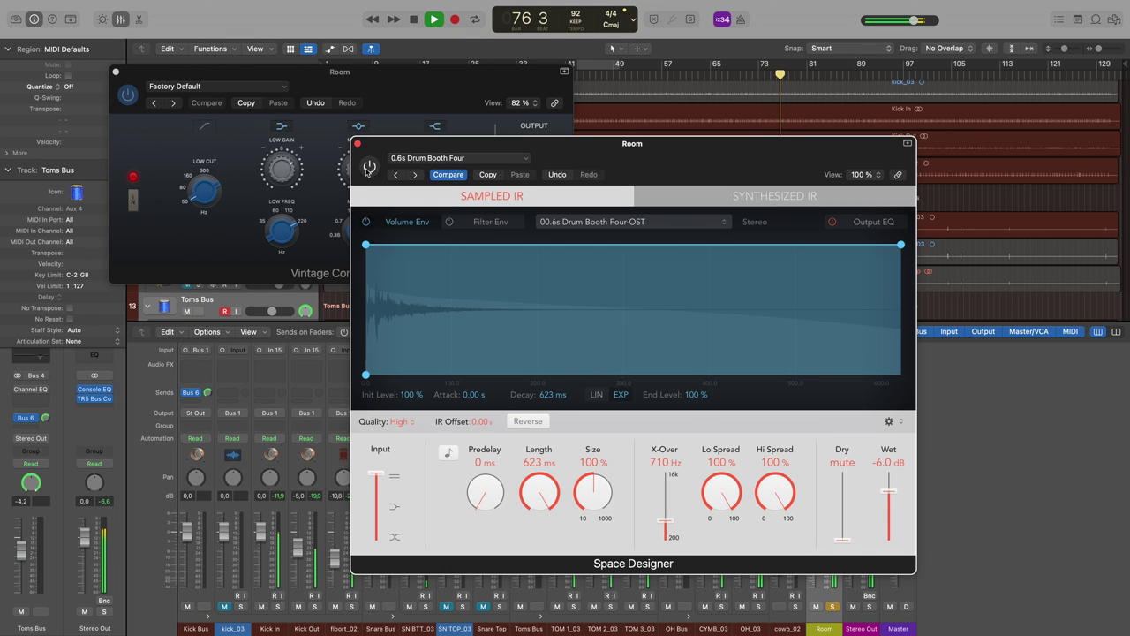
pyautogui.click(368, 168)
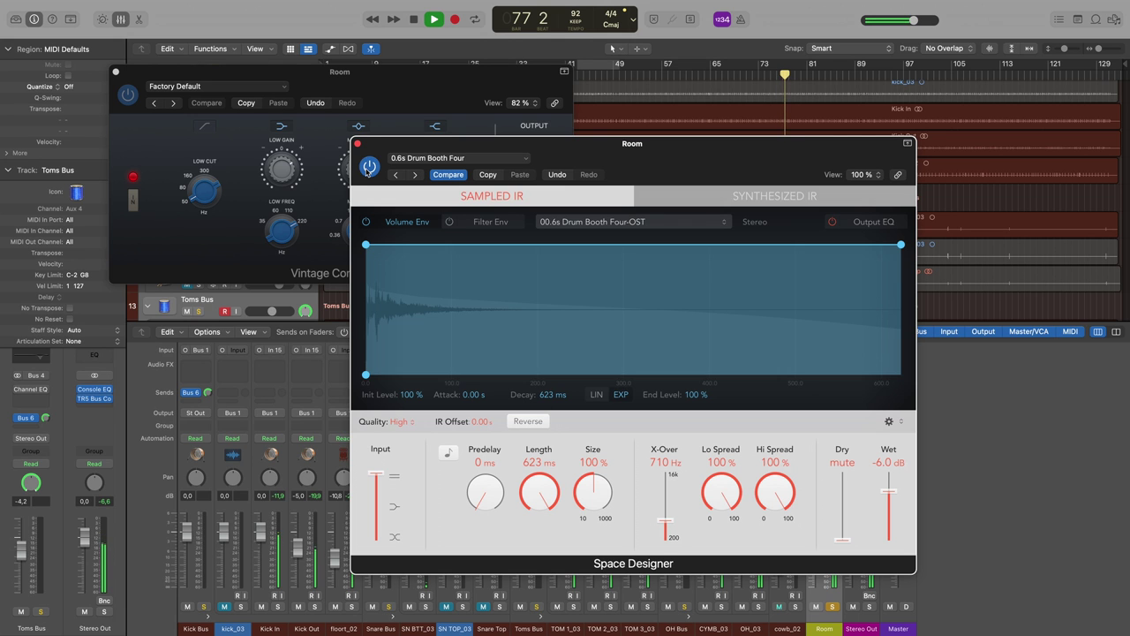
pyautogui.press('space')
pyautogui.click(356, 144)
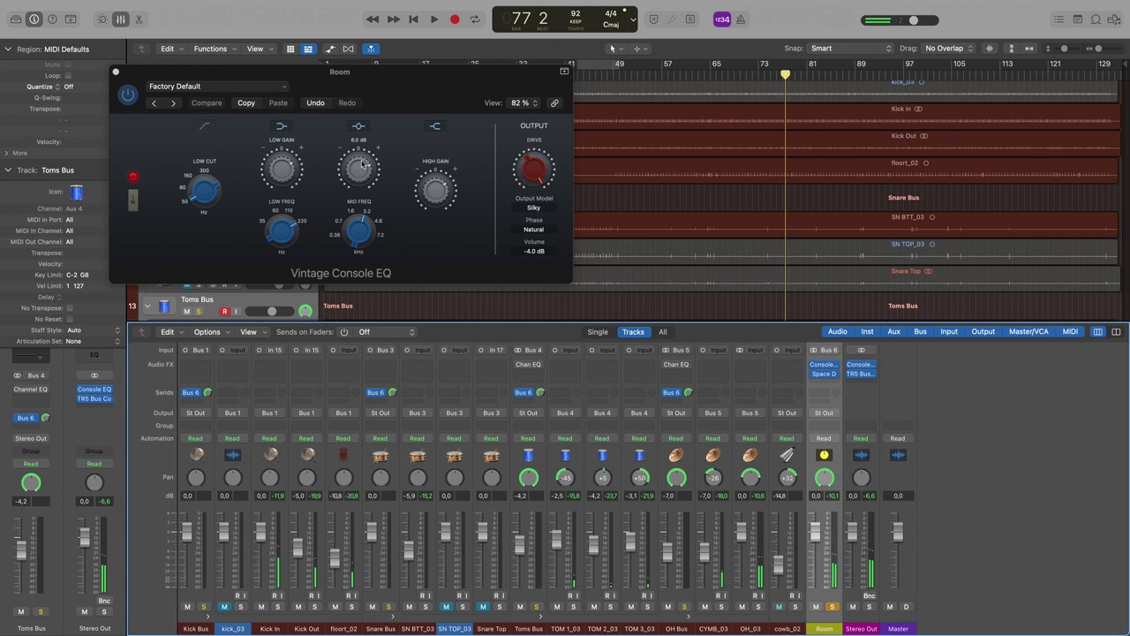
pyautogui.click(118, 72)
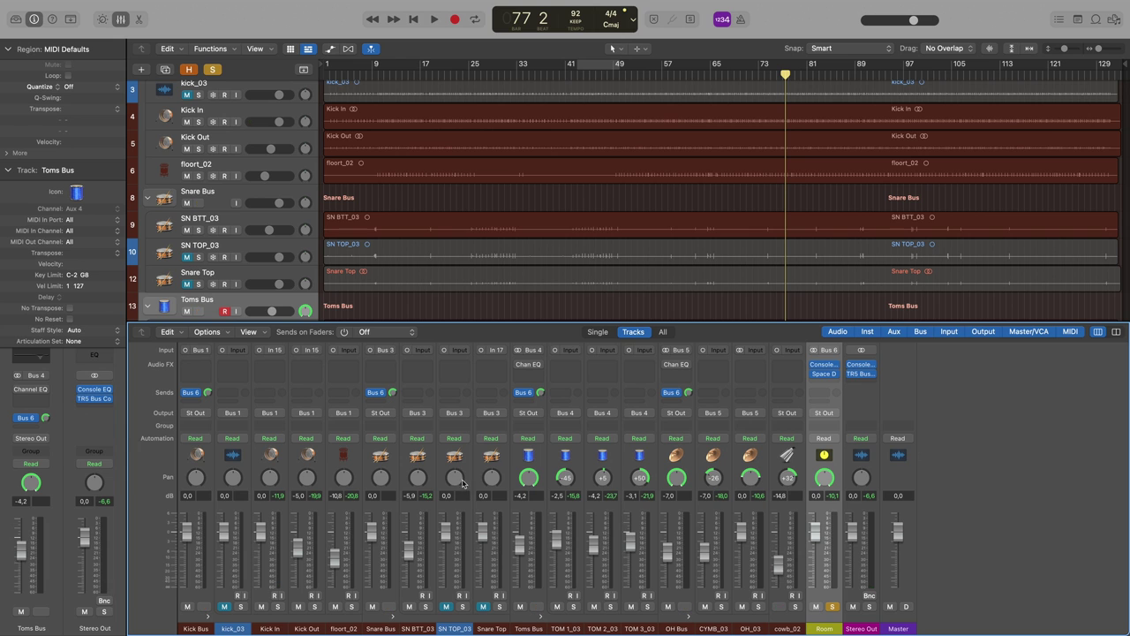
# Step: Unsolo the Room channel and play the full drum mix, toggling the Room mute to compare
pyautogui.click(832, 606)
pyautogui.press('space')
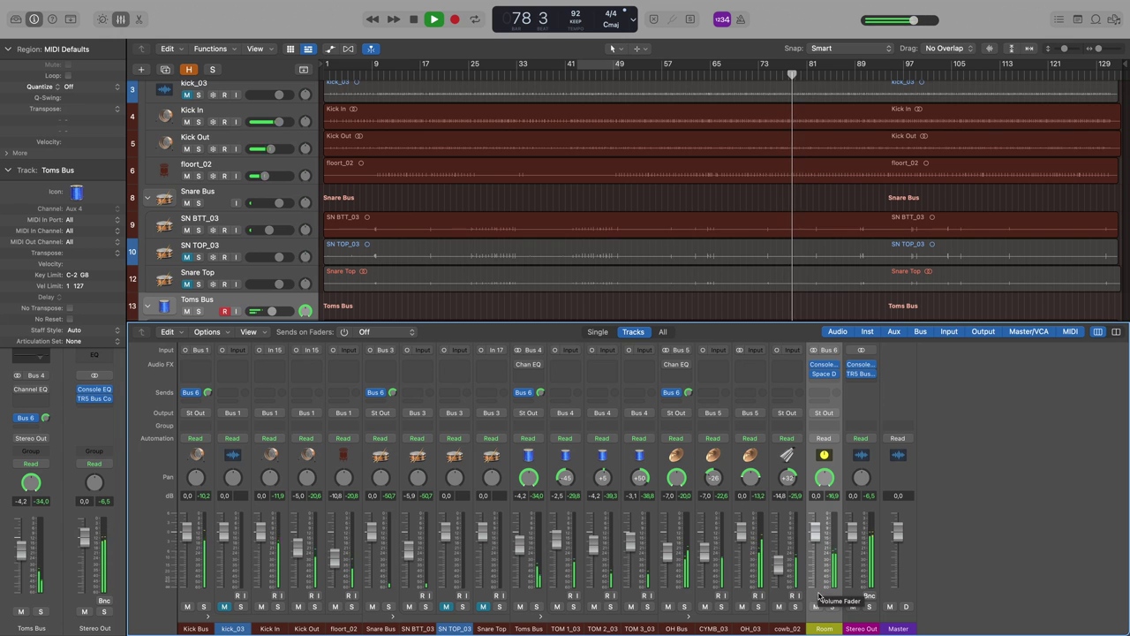
pyautogui.click(816, 607)
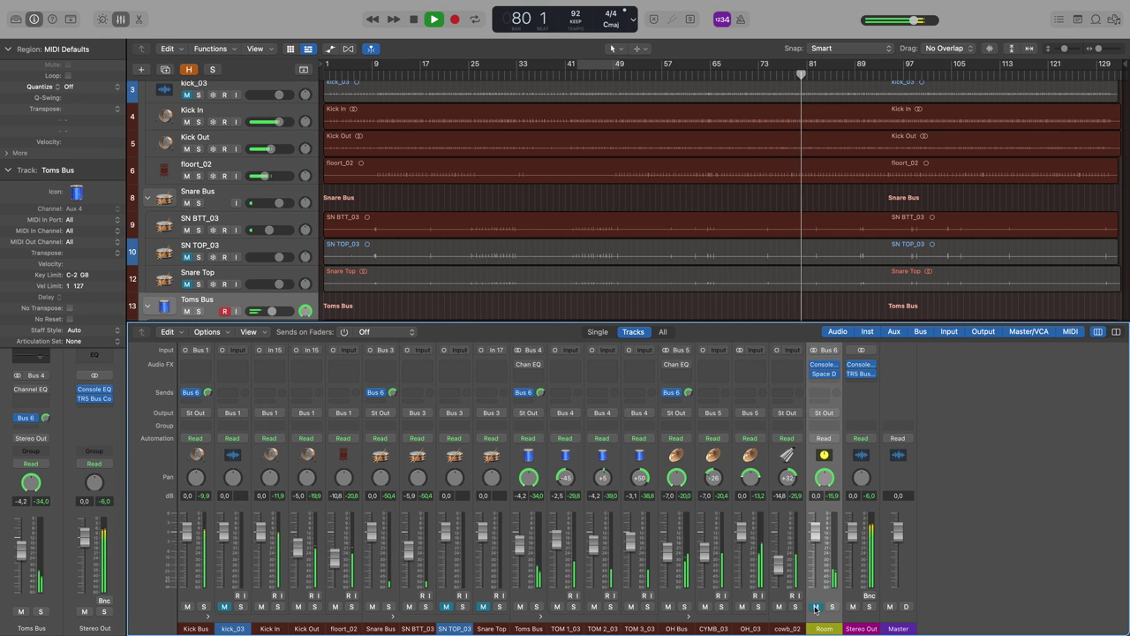
pyautogui.press('space')
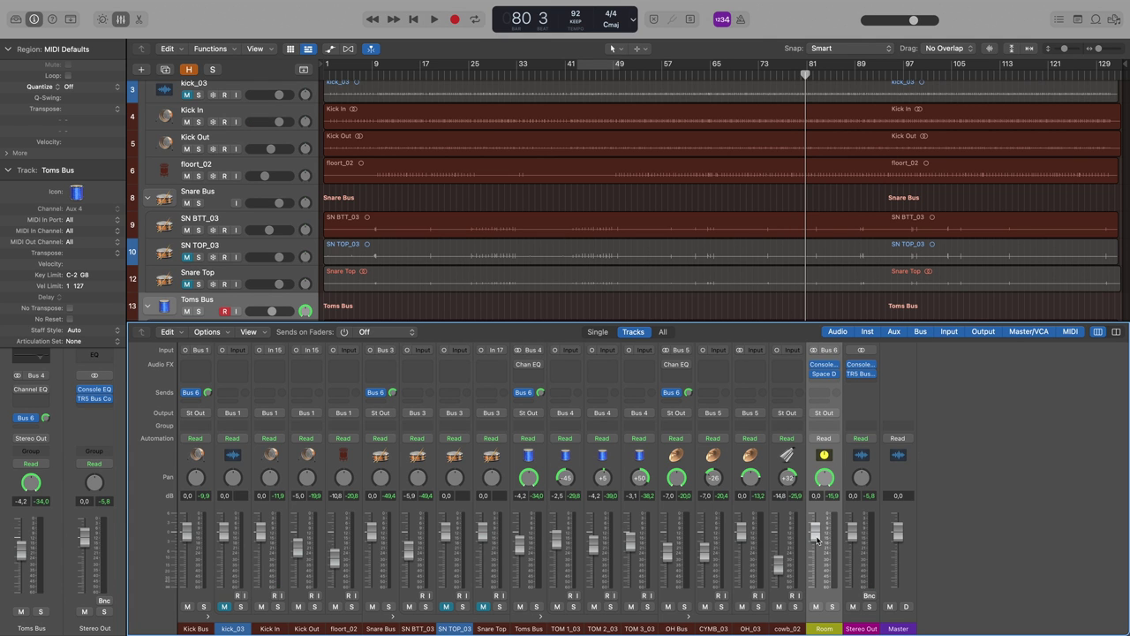
# Step: Lower the Room fader to -7.0 dB during playback and compare the mix with the Room channel muted and unmuted
pyautogui.press('space')
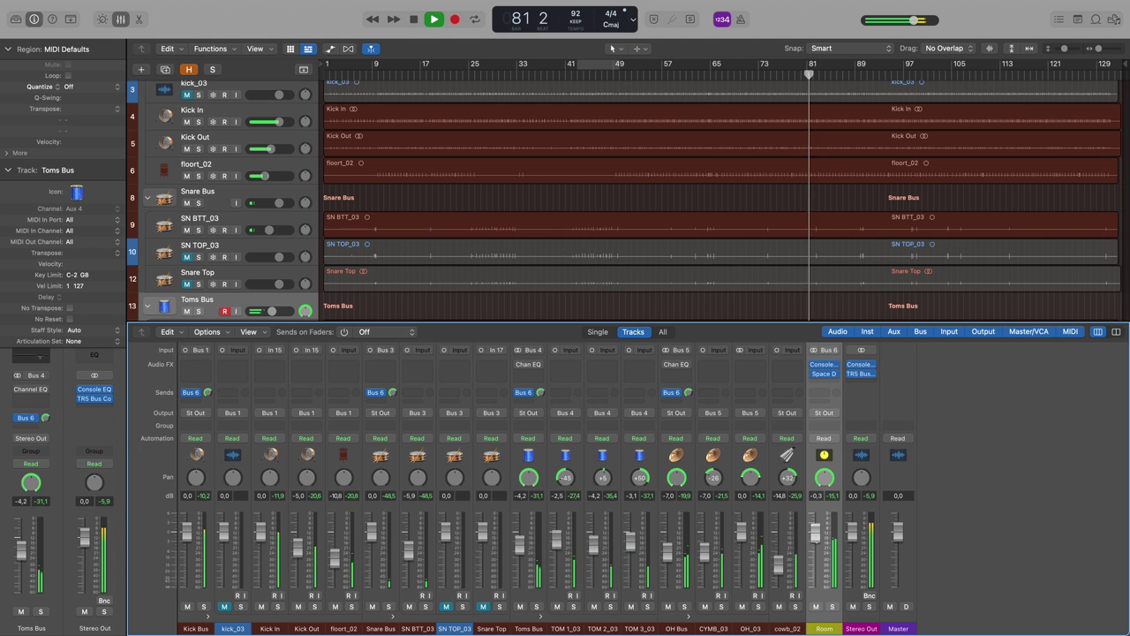
pyautogui.moveTo(814, 531)
pyautogui.mouseDown()
pyautogui.moveTo(815, 587)
pyautogui.moveTo(815, 552)
pyautogui.mouseUp()
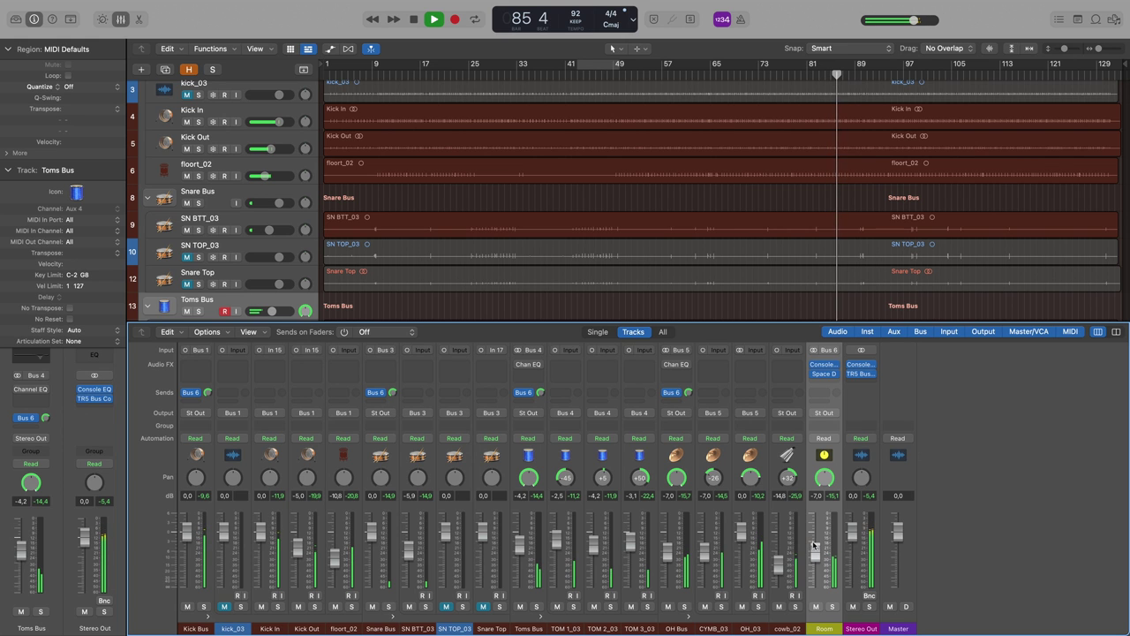
pyautogui.click(816, 607)
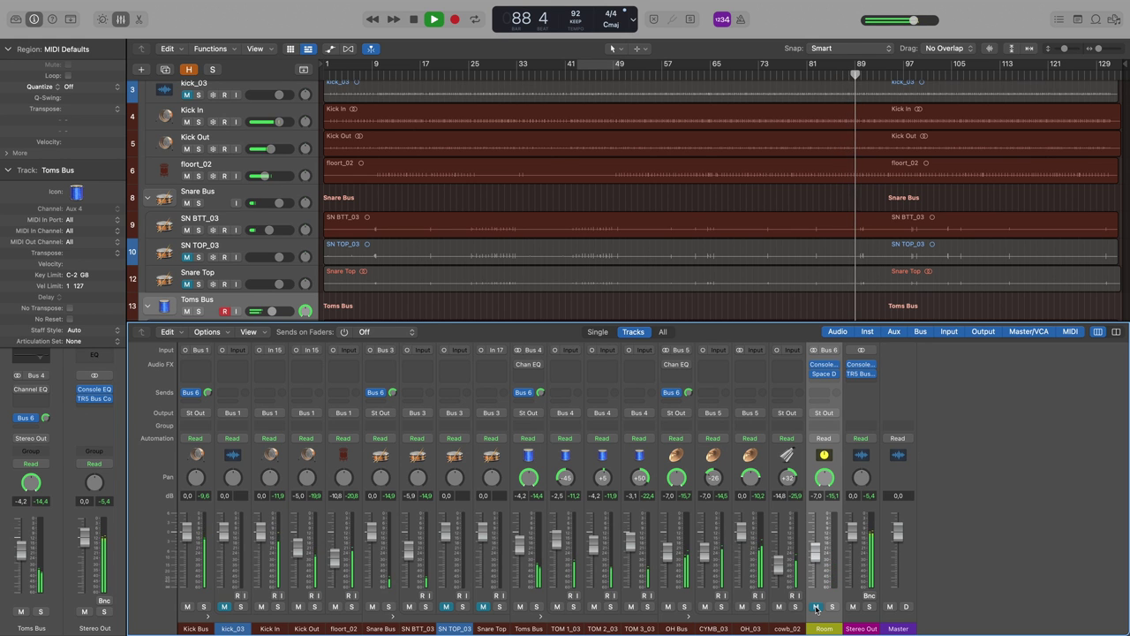
pyautogui.click(816, 607)
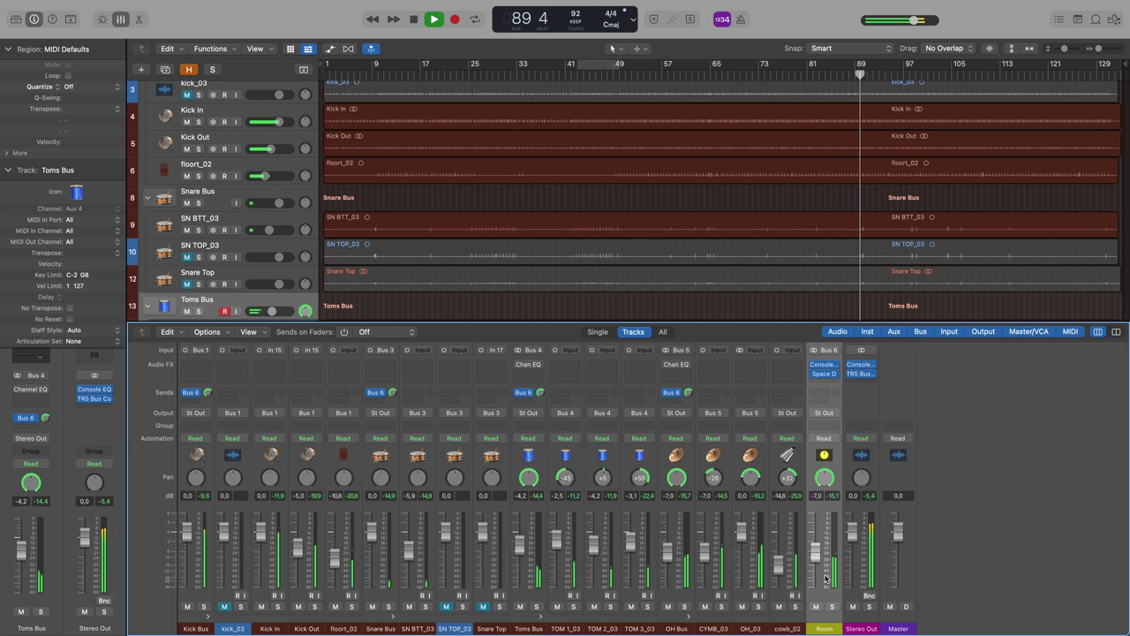
pyautogui.press('space')
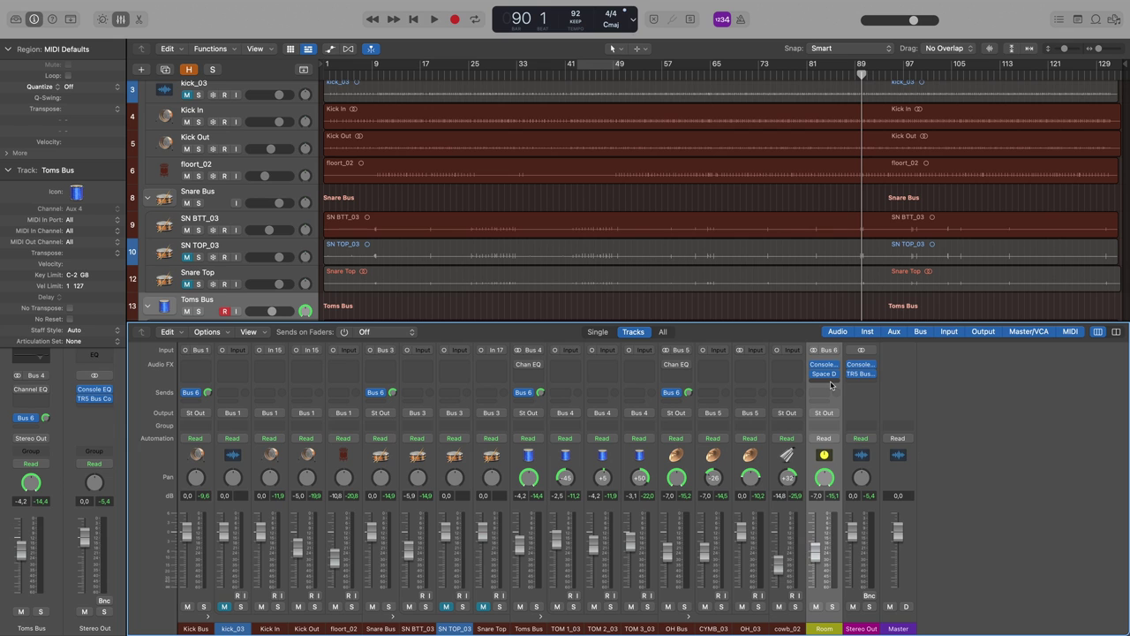
# Step: Reset the Room channel's fader to 0 dB and solo the channel
pyautogui.keyDown('alt'); pyautogui.click(815, 554); pyautogui.keyUp('alt')
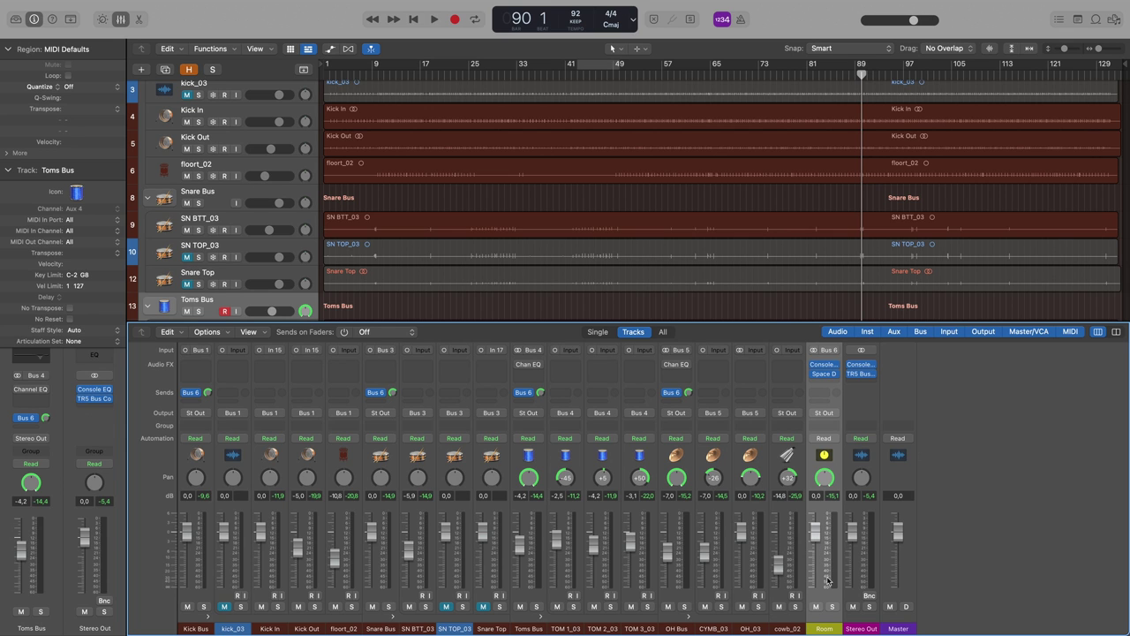
pyautogui.click(832, 607)
# Step: Insert a Compressor after Space Designer on the Room channel and set it to the Vintage FET model
pyautogui.click(834, 384)
pyautogui.moveTo(833, 509)
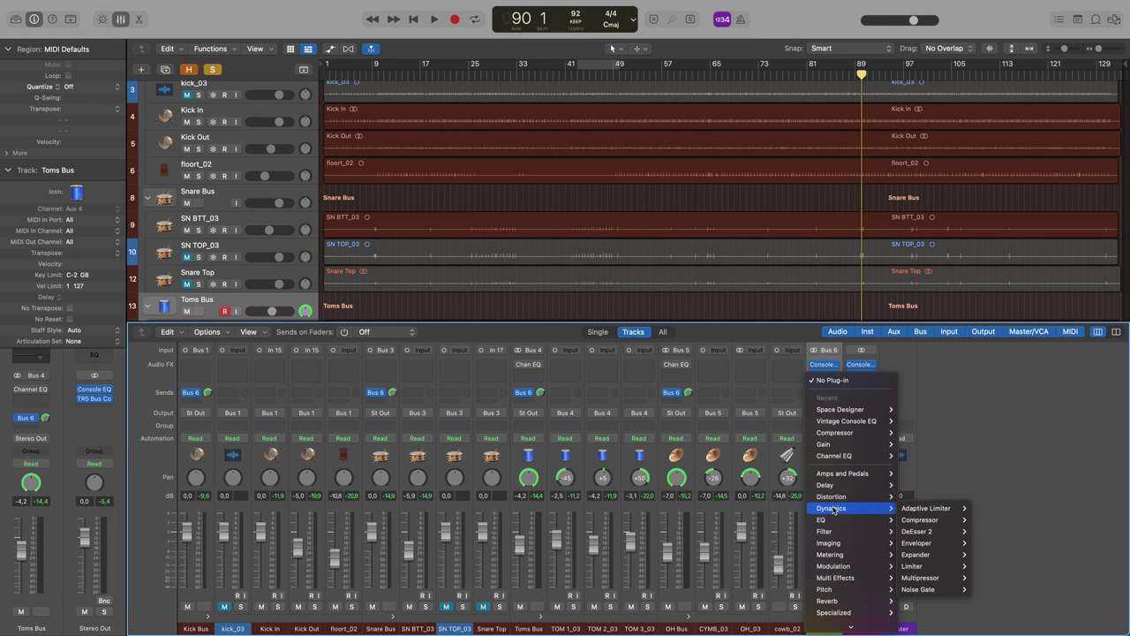
pyautogui.click(923, 519)
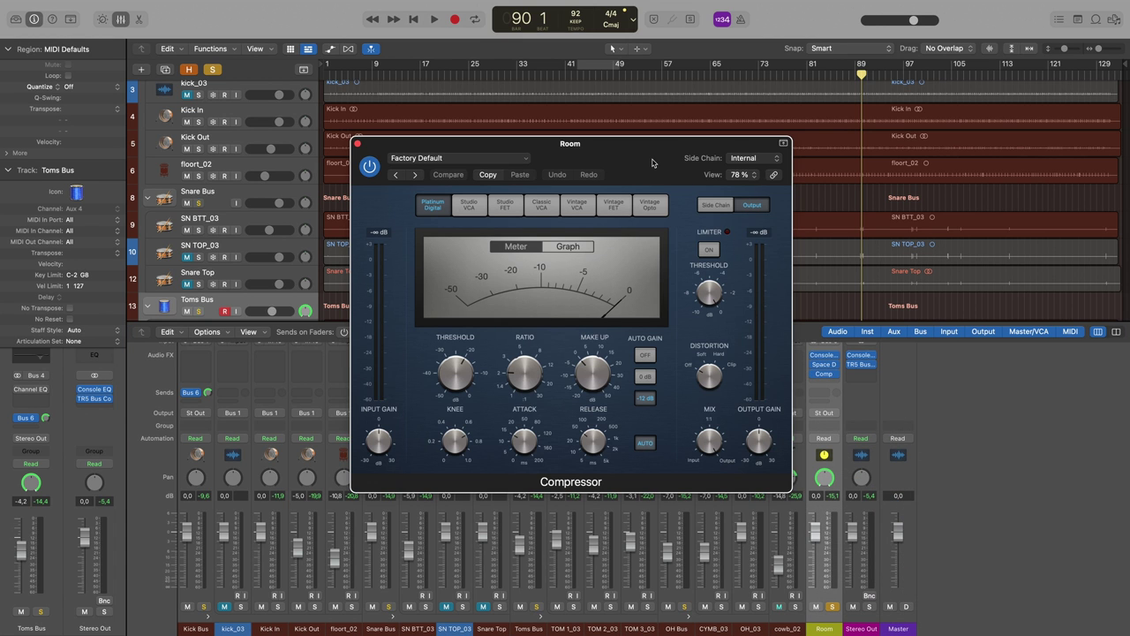
pyautogui.moveTo(653, 162); pyautogui.dragTo(576, 159)
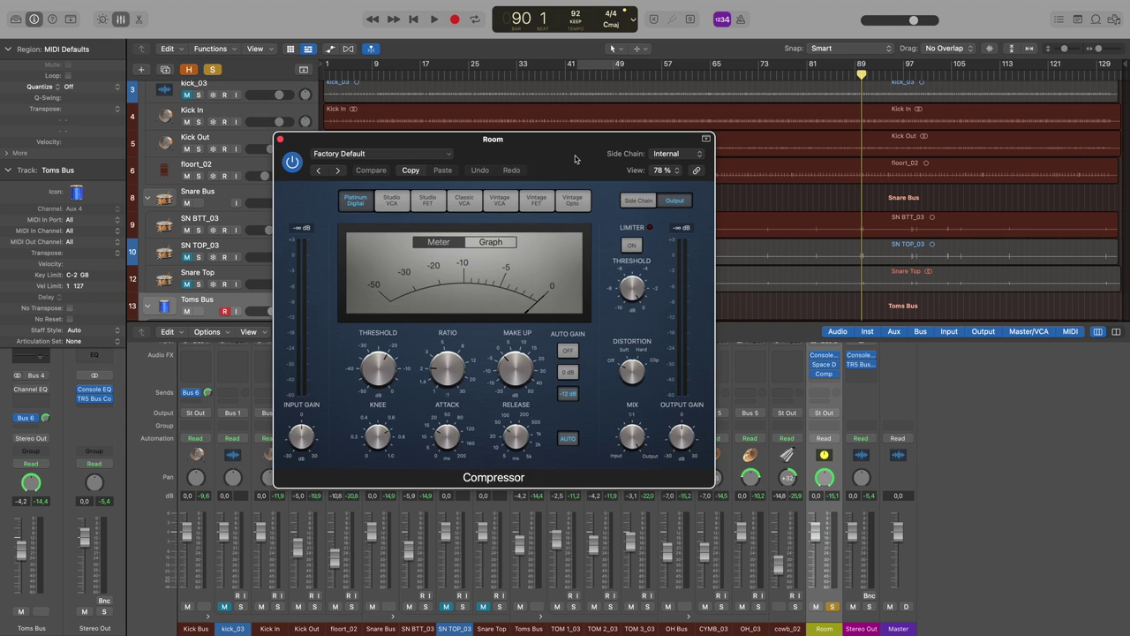
pyautogui.click(534, 208)
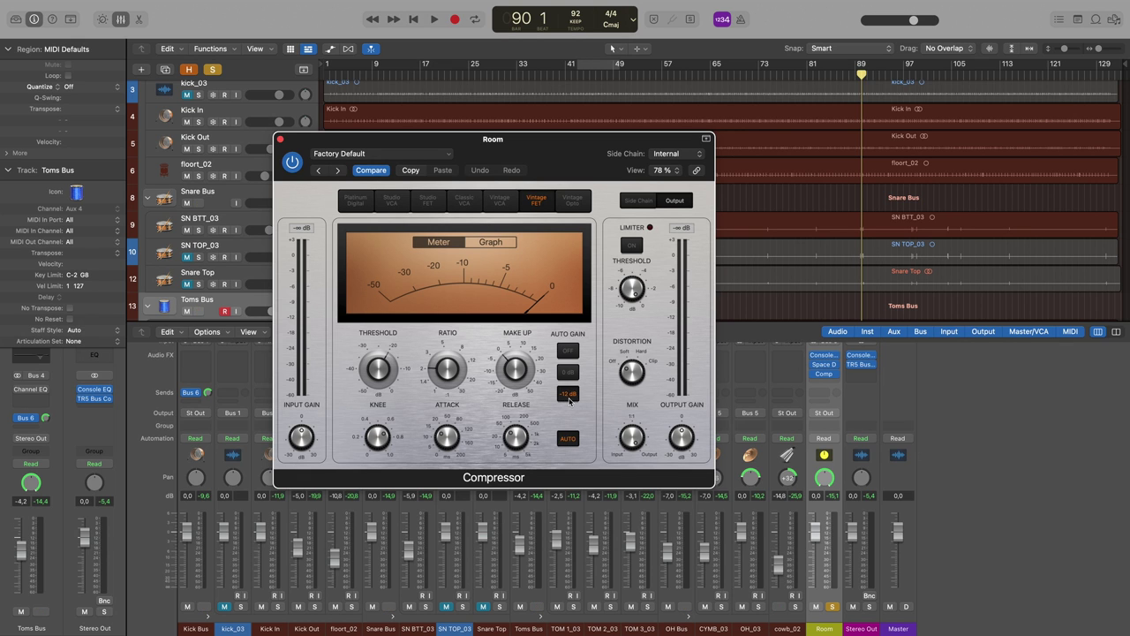
# Step: Adjust the Compressor's attack time
pyautogui.moveTo(448, 446)
pyautogui.click(445, 431)
pyautogui.moveTo(444, 444); pyautogui.dragTo(445, 447)
pyautogui.moveTo(447, 436)
pyautogui.moveTo(516, 439)
# Step: Turn on the Compressor's limiter, and adjust the limiter threshold and the compression ratio
pyautogui.click(632, 246)
pyautogui.moveTo(628, 294); pyautogui.dragTo(627, 297)
pyautogui.moveTo(443, 377); pyautogui.dragTo(439, 347)
pyautogui.moveTo(442, 336); pyautogui.dragTo(441, 329)
# Step: Play the soloed Room channel, bypassing and re-enabling the Compressor to compare the sound
pyautogui.press('space')
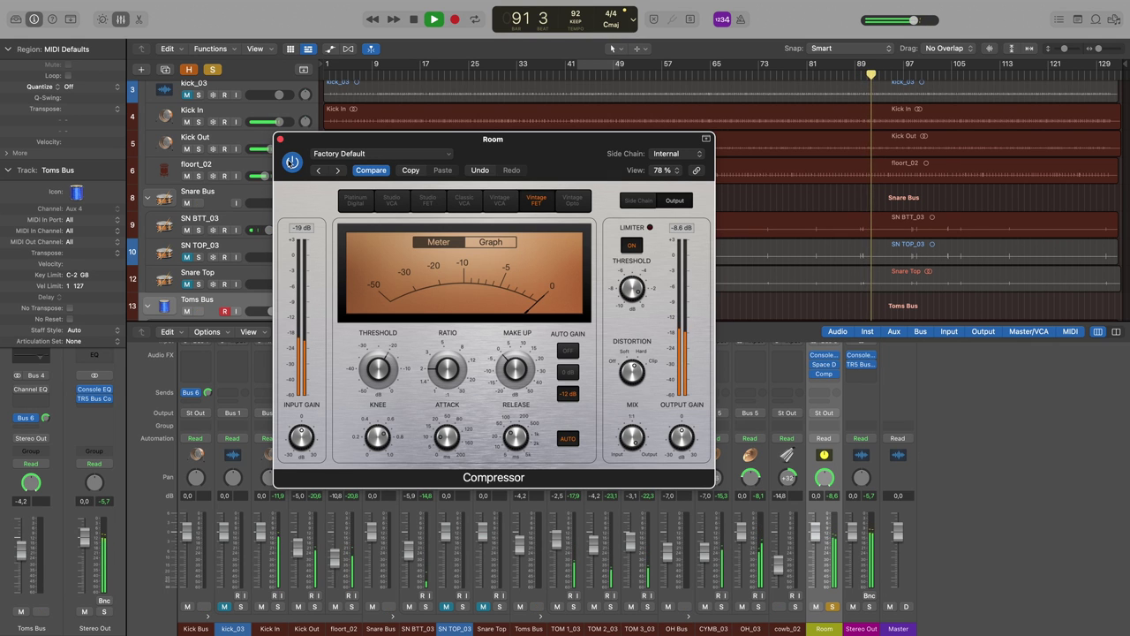
pyautogui.click(291, 164)
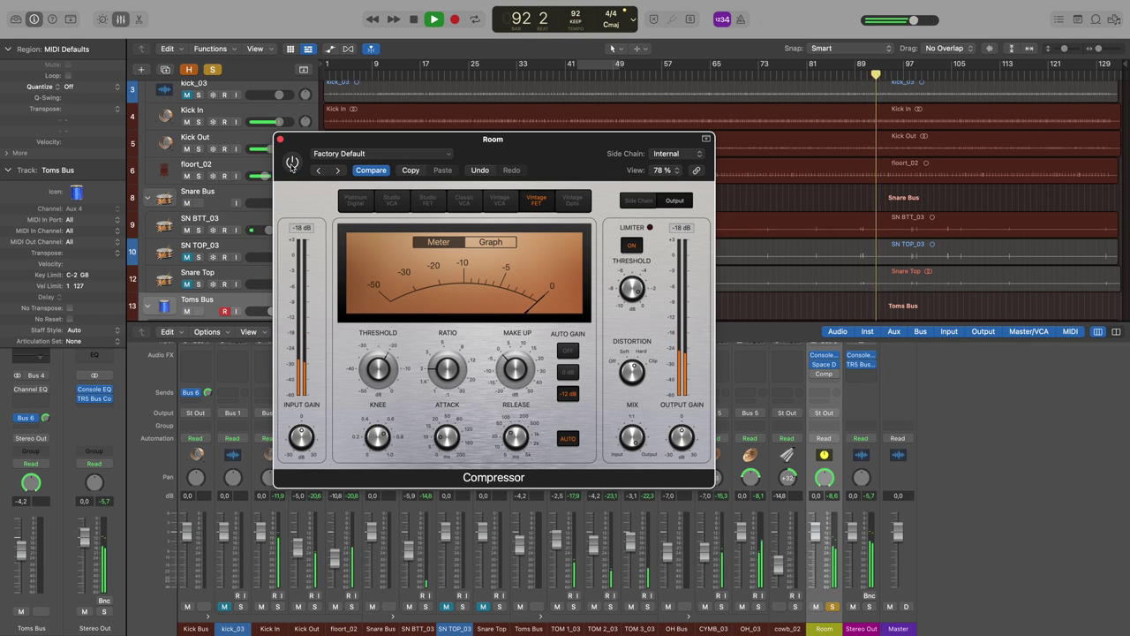
pyautogui.click(291, 164)
pyautogui.press('space')
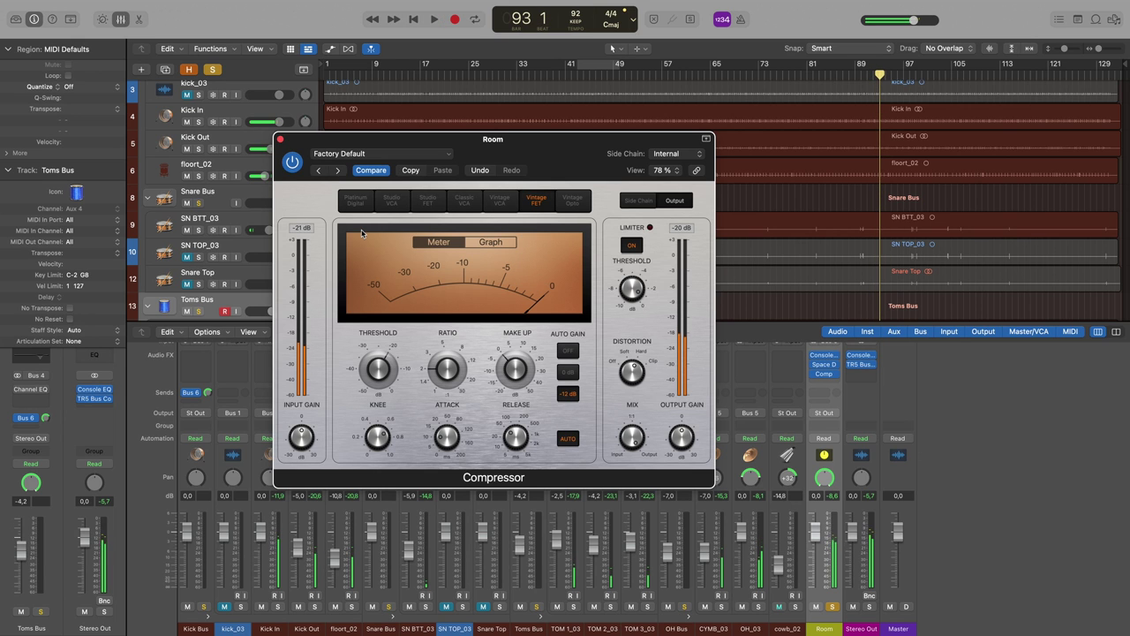
# Step: Lower the Compressor's threshold to -28.5 dB while the soloed Room channel plays
pyautogui.moveTo(382, 363)
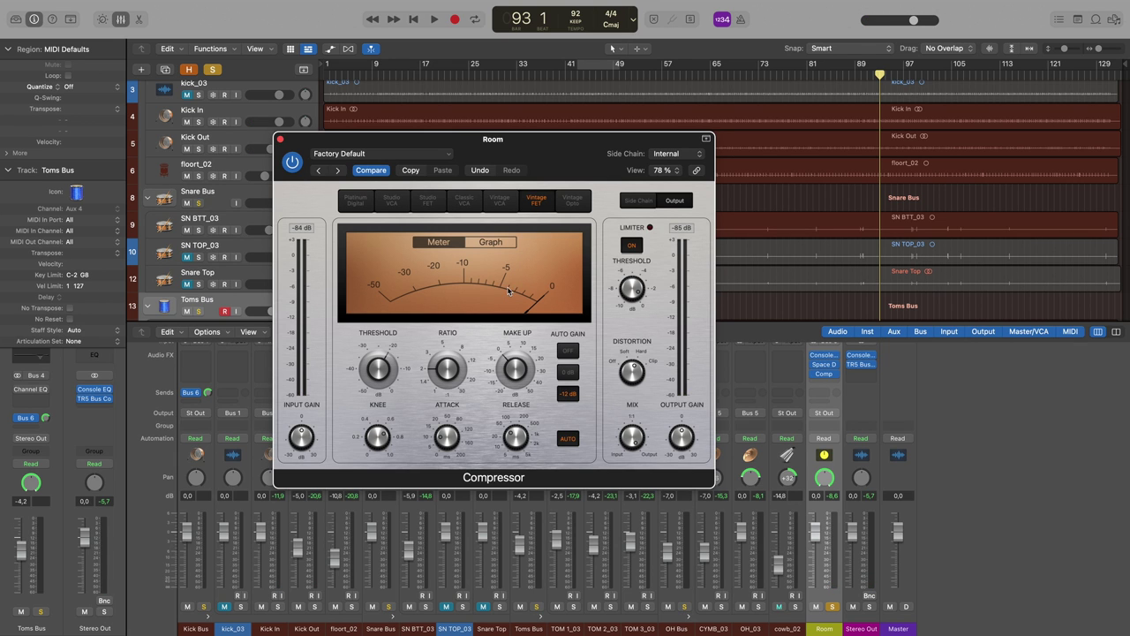
pyautogui.press('s')
pyautogui.press('space')
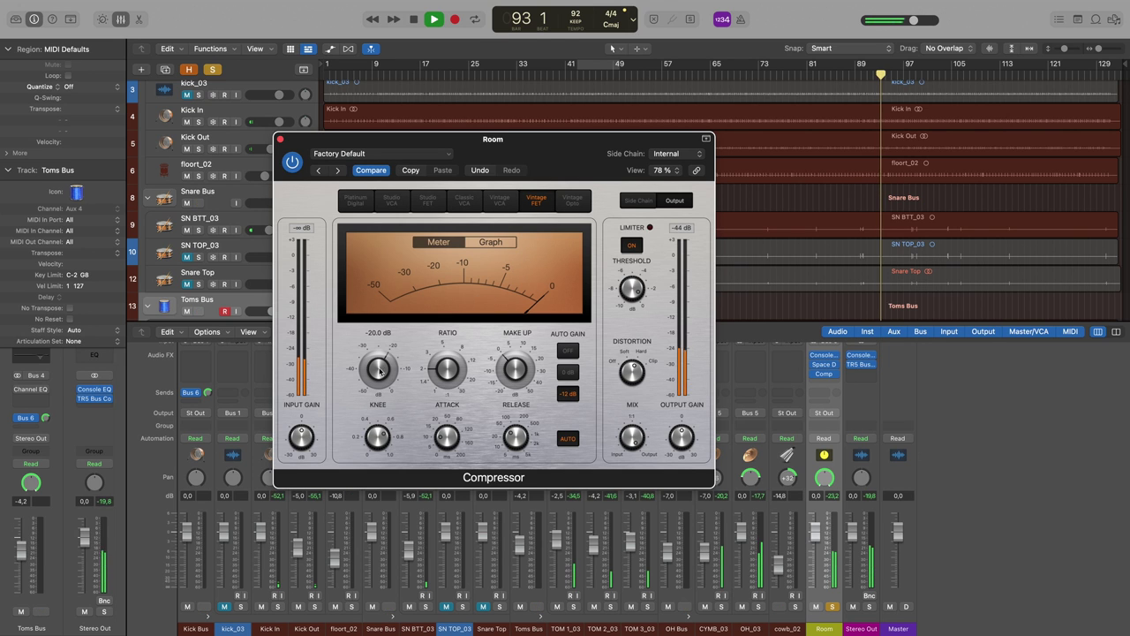
pyautogui.moveTo(373, 382); pyautogui.dragTo(374, 393)
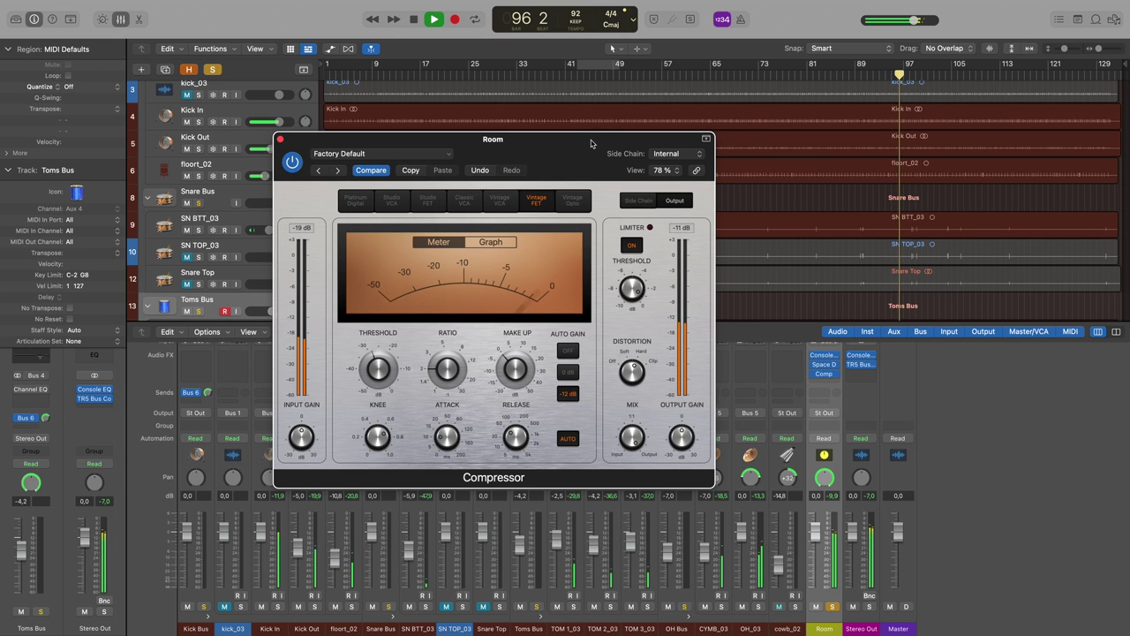
pyautogui.press('space')
# Step: Uncover the track list, unmute the Snare Top track and play the section from bar 64
pyautogui.moveTo(592, 143); pyautogui.dragTo(616, 347)
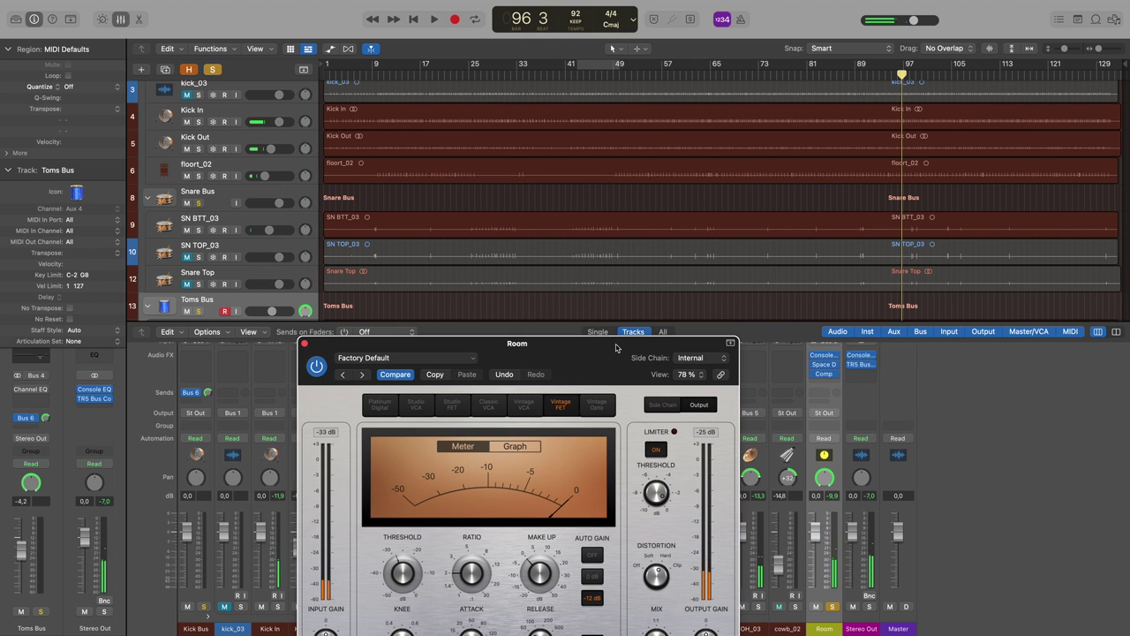
pyautogui.click(703, 76)
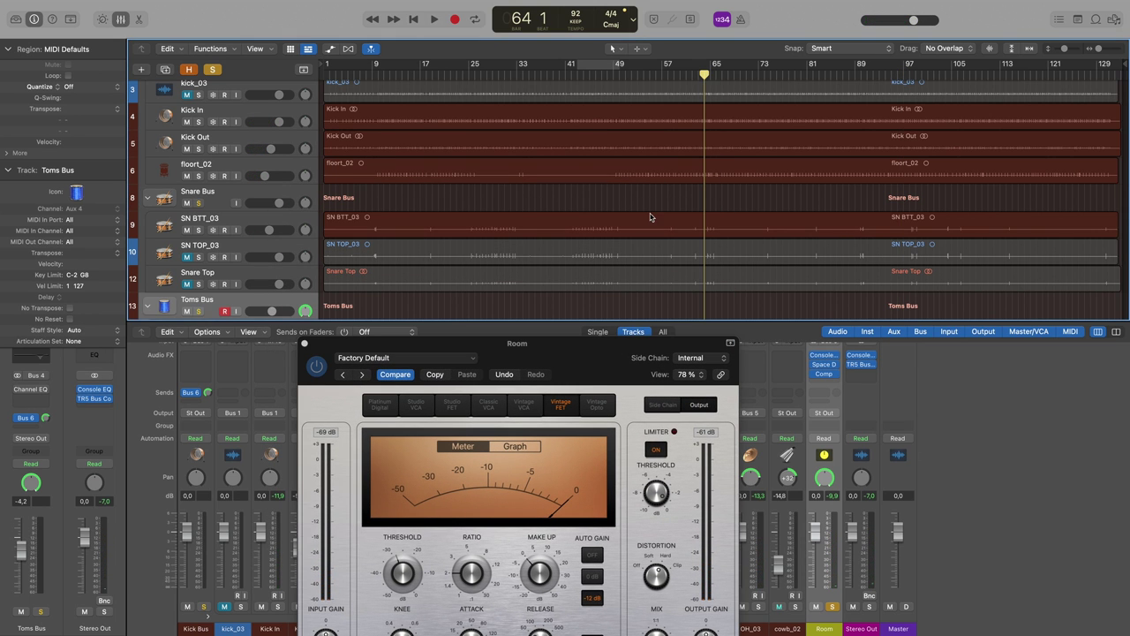
pyautogui.moveTo(579, 347); pyautogui.dragTo(575, 302)
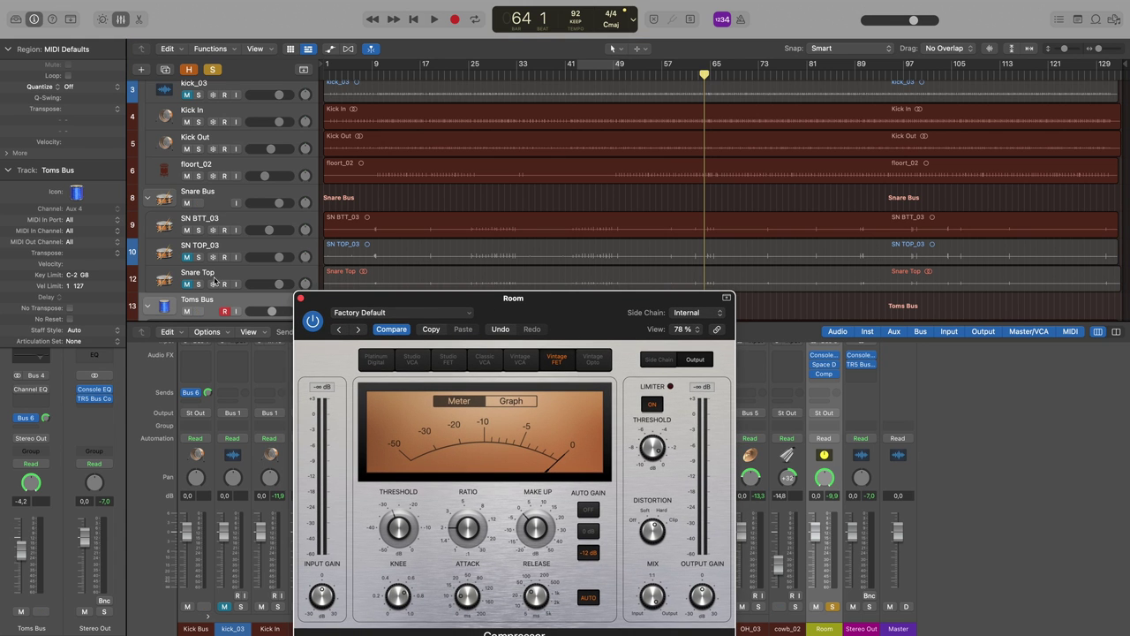
pyautogui.click(186, 285)
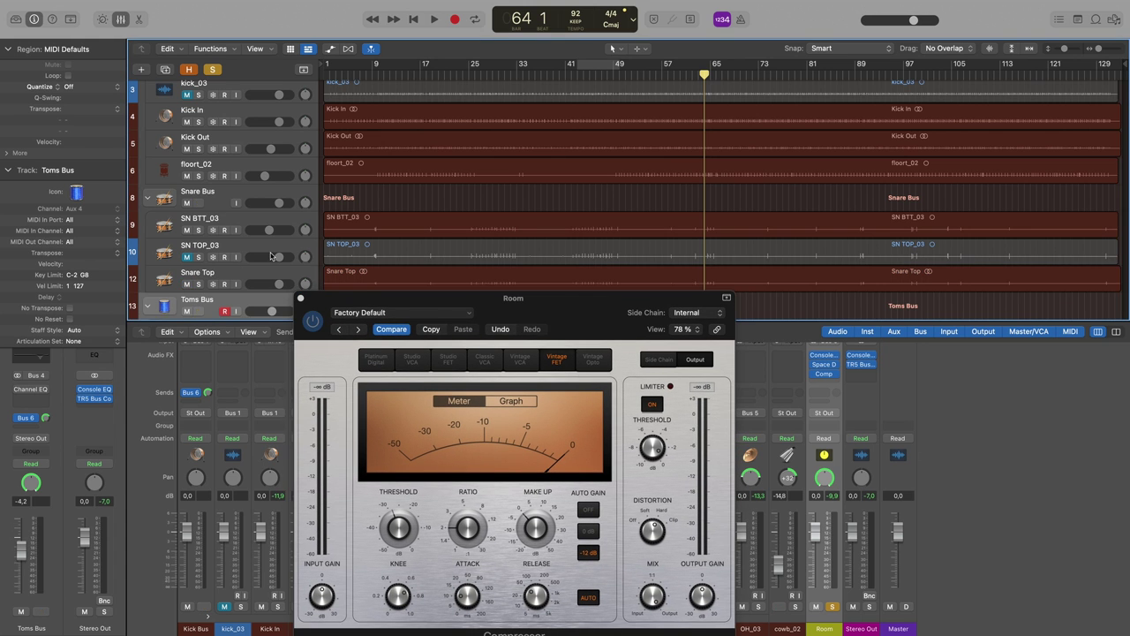
pyautogui.press('space')
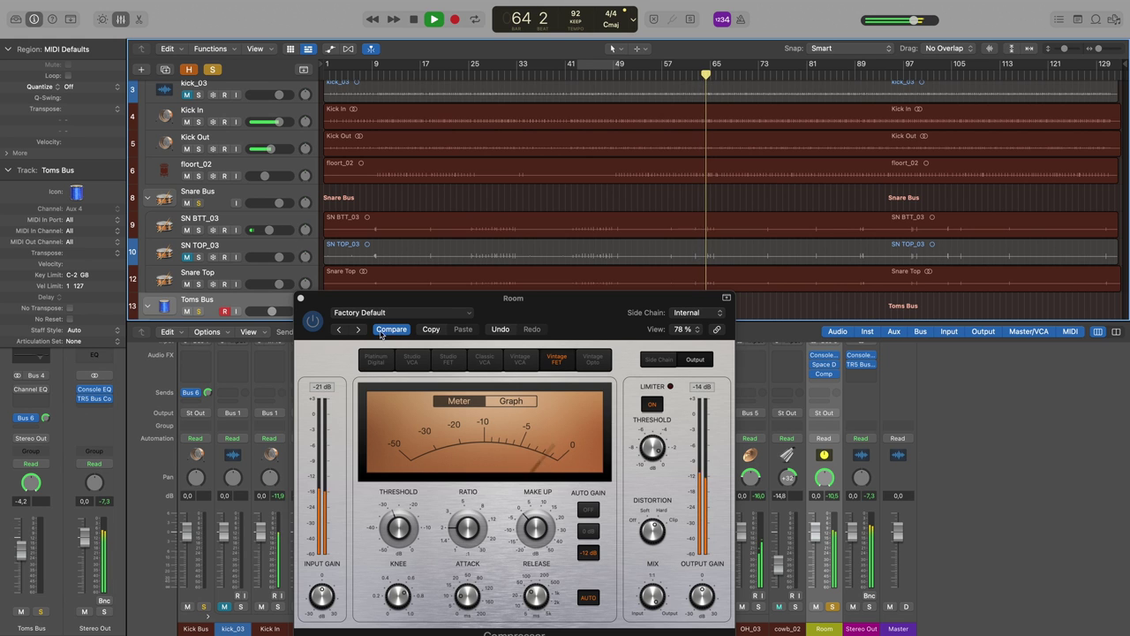
pyautogui.moveTo(393, 533)
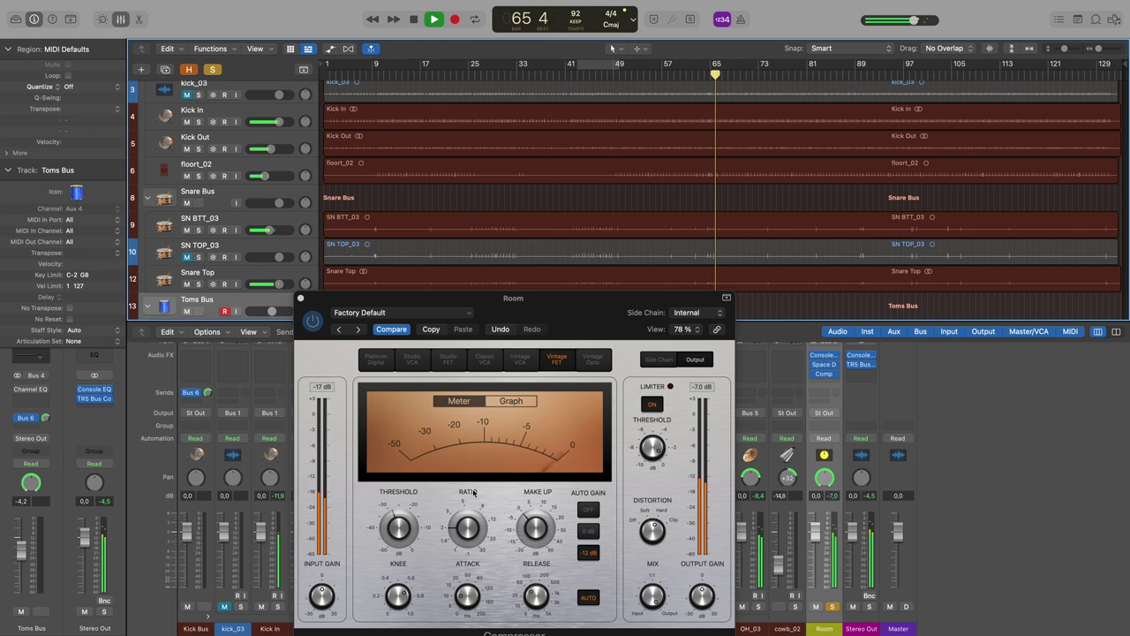
# Step: Stop playback and reposition the Compressor window so all of its controls are in view
pyautogui.press('space')
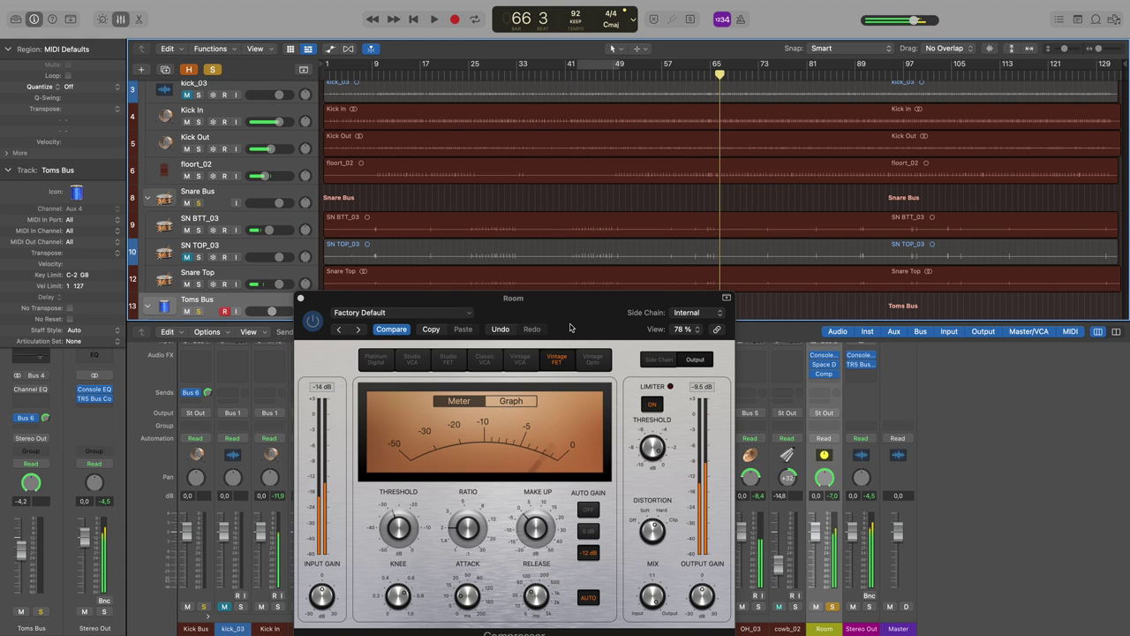
pyautogui.moveTo(573, 317); pyautogui.dragTo(571, 262)
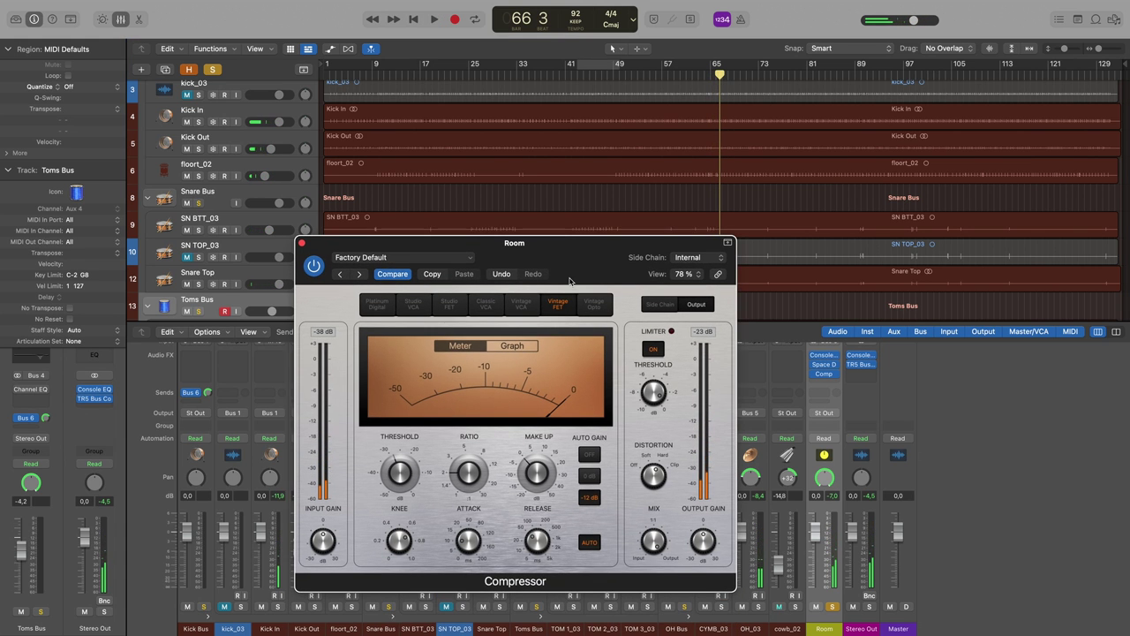
pyautogui.moveTo(398, 475)
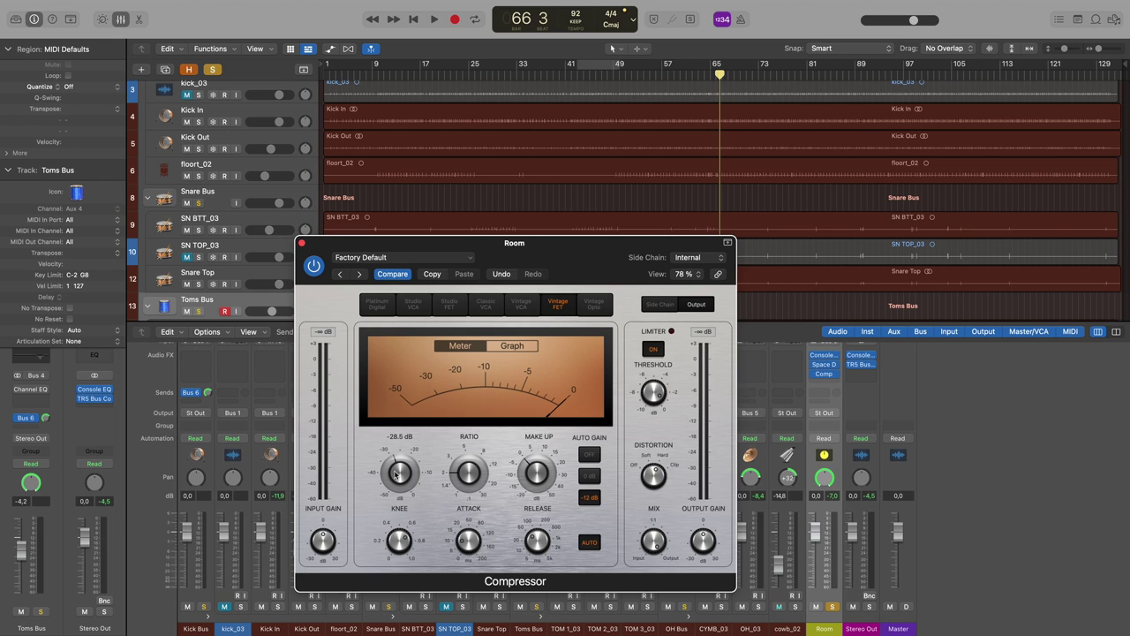
# Step: Raise the Compressor's ratio on the Room channel and play a short passage from bar 66 to hear it
pyautogui.moveTo(469, 478)
pyautogui.moveTo(465, 480); pyautogui.dragTo(460, 440)
pyautogui.scroll(2, 466, 477)
pyautogui.scroll(2, 462, 478)
pyautogui.press('space')
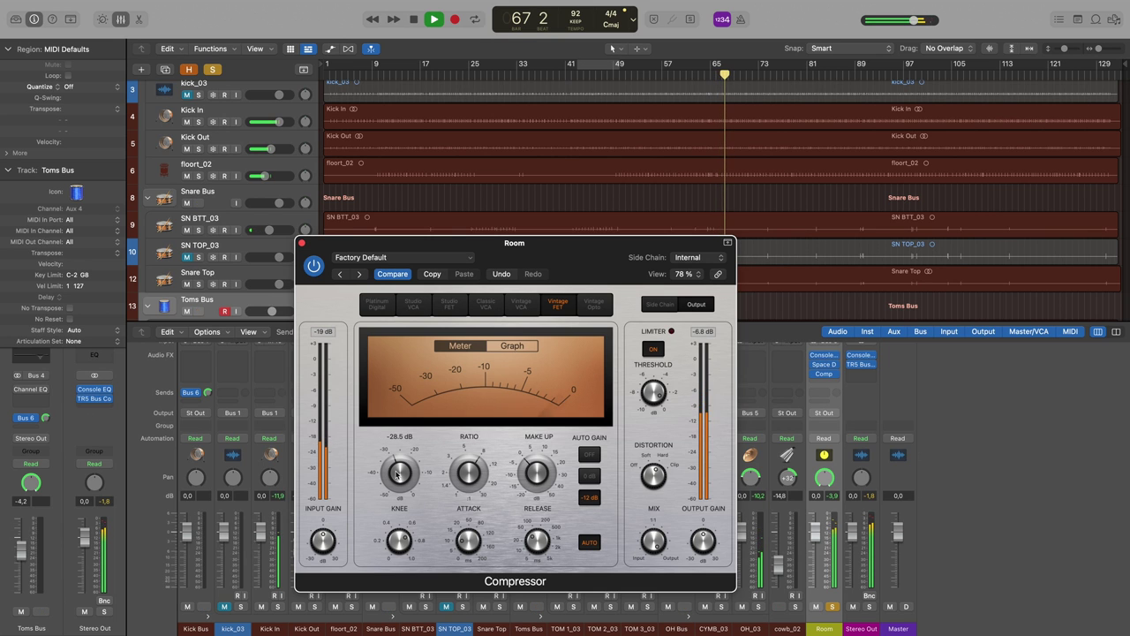
pyautogui.press('space')
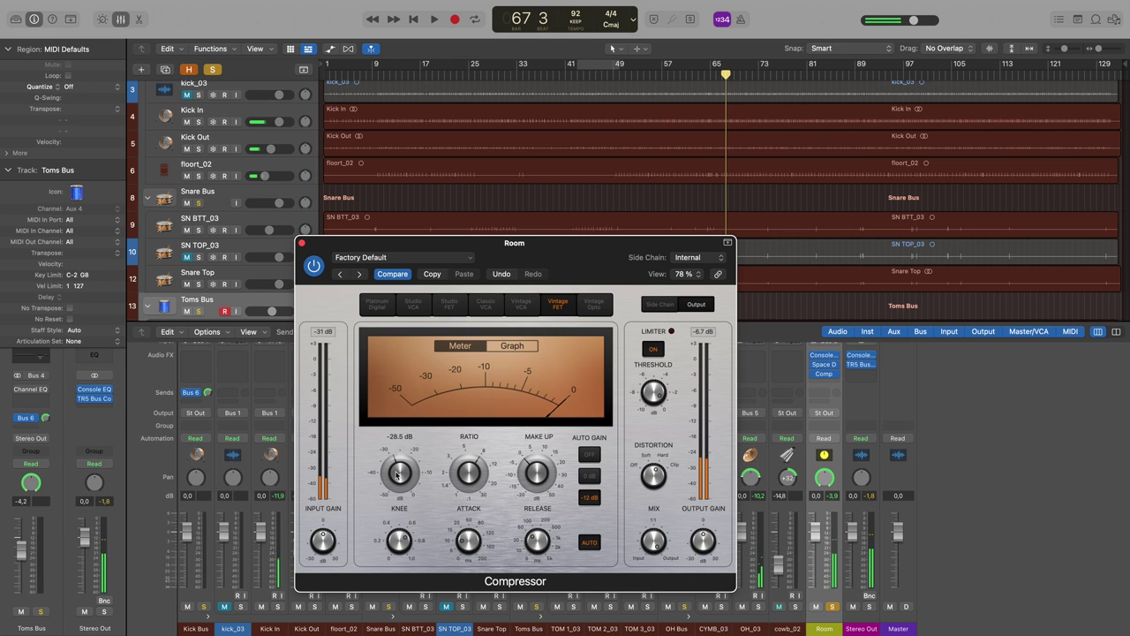
# Step: Play the soloed Room channel from bar 63 and raise the Compressor's threshold to -24.0 dB
pyautogui.moveTo(624, 243); pyautogui.dragTo(626, 259)
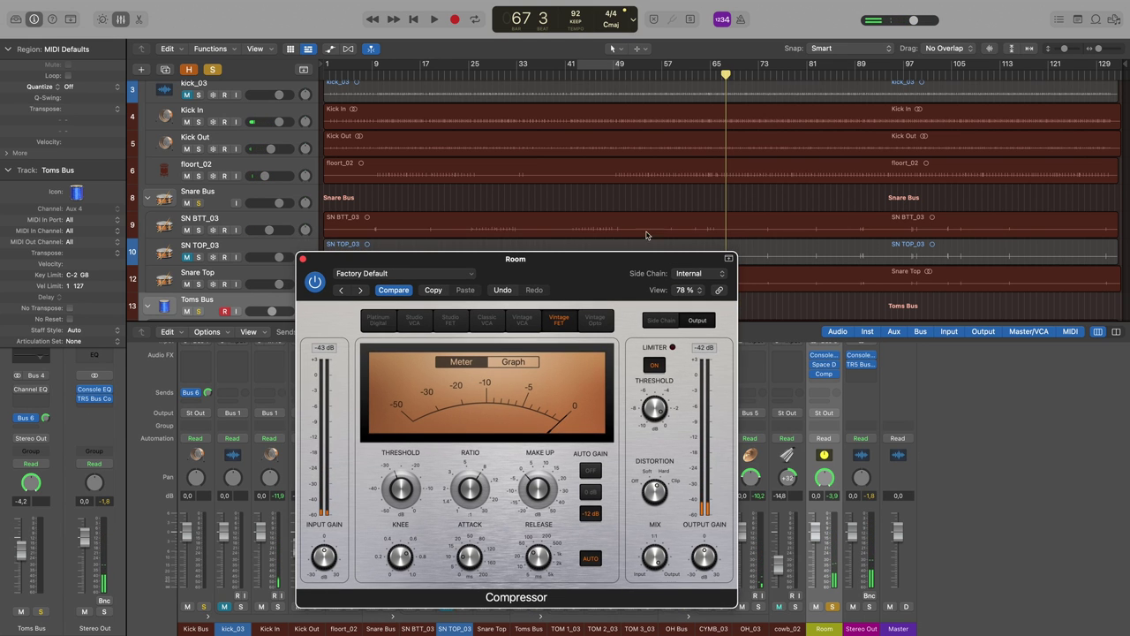
pyautogui.click(698, 73)
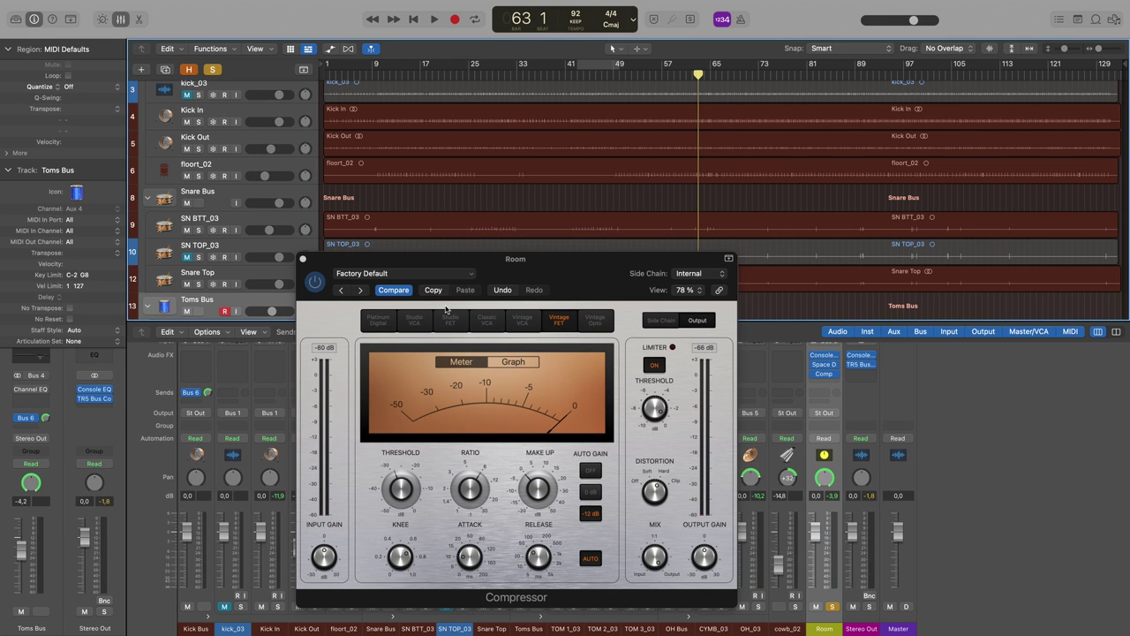
pyautogui.moveTo(468, 265); pyautogui.dragTo(468, 234)
pyautogui.press('space')
pyautogui.moveTo(398, 461)
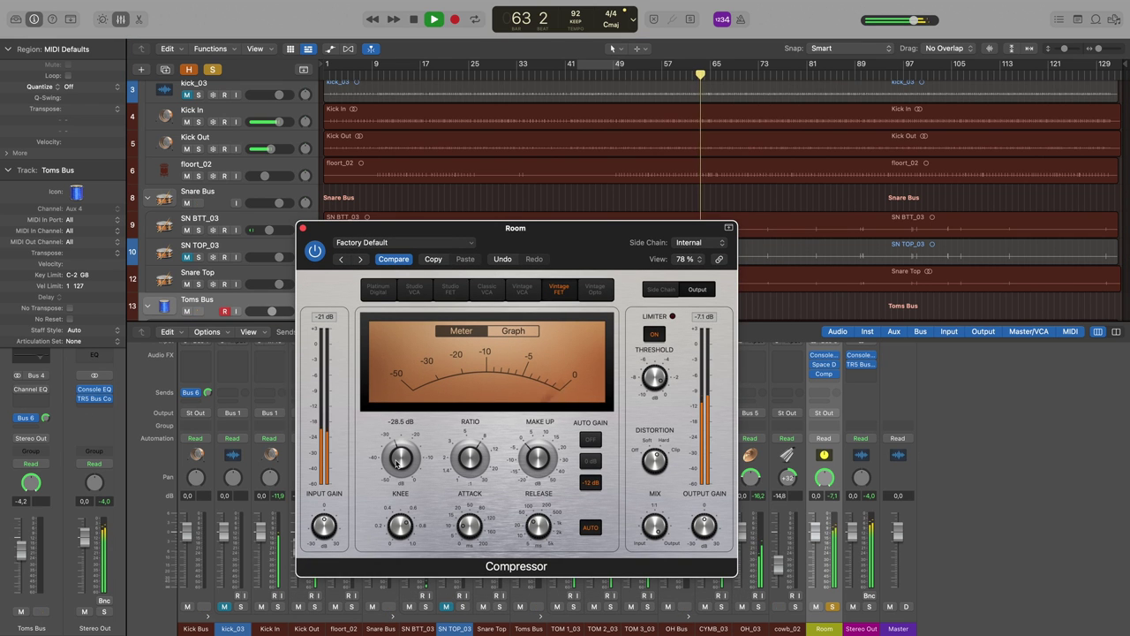
pyautogui.moveTo(397, 461); pyautogui.dragTo(392, 454)
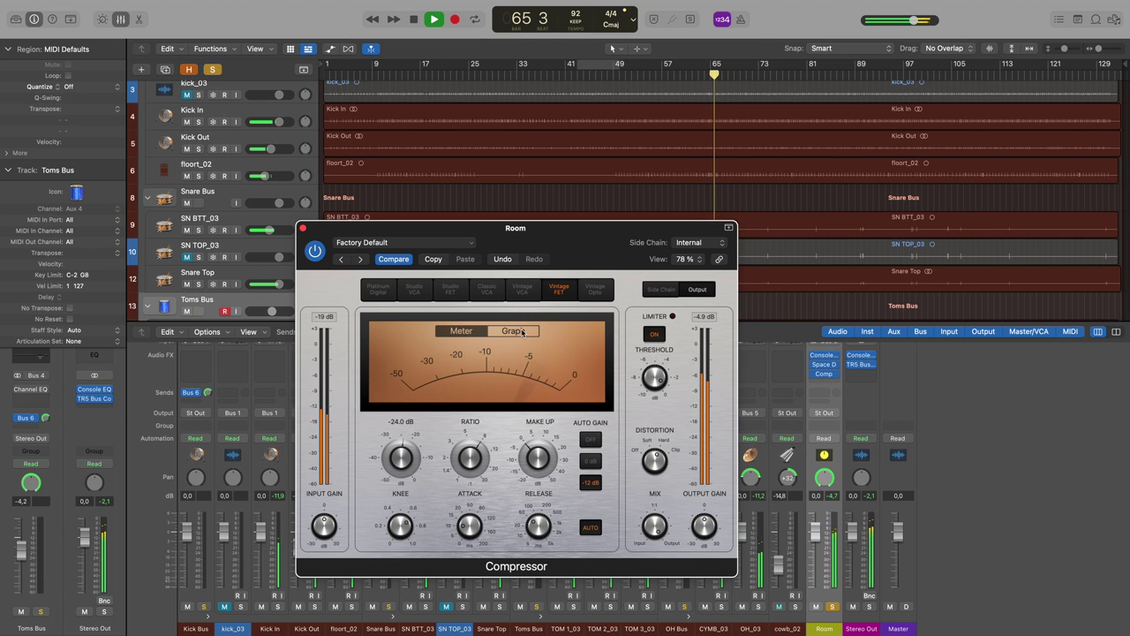
# Step: Audition the soloed Room channel around bars 63 to 65, closing the Compressor window between playbacks
pyautogui.click(699, 76)
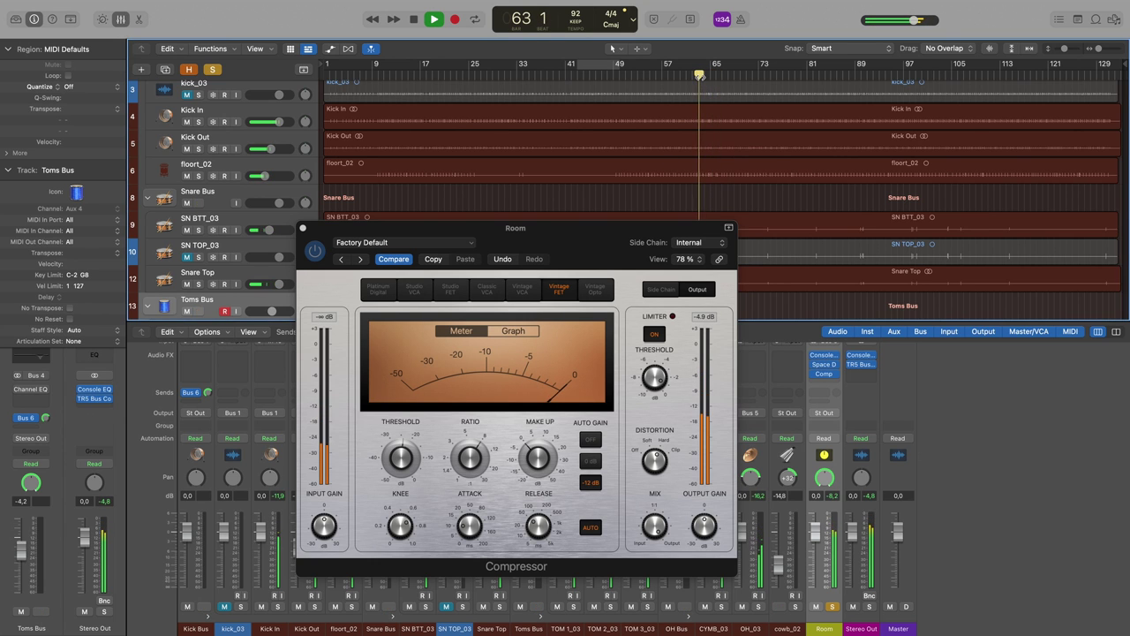
pyautogui.moveTo(396, 461)
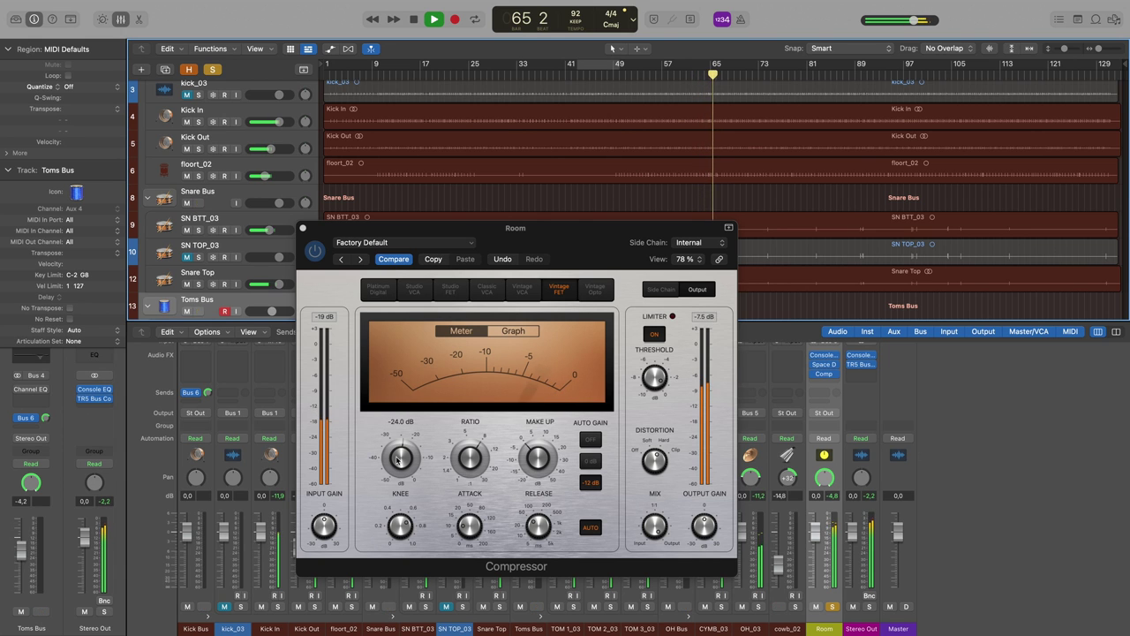
pyautogui.press('space')
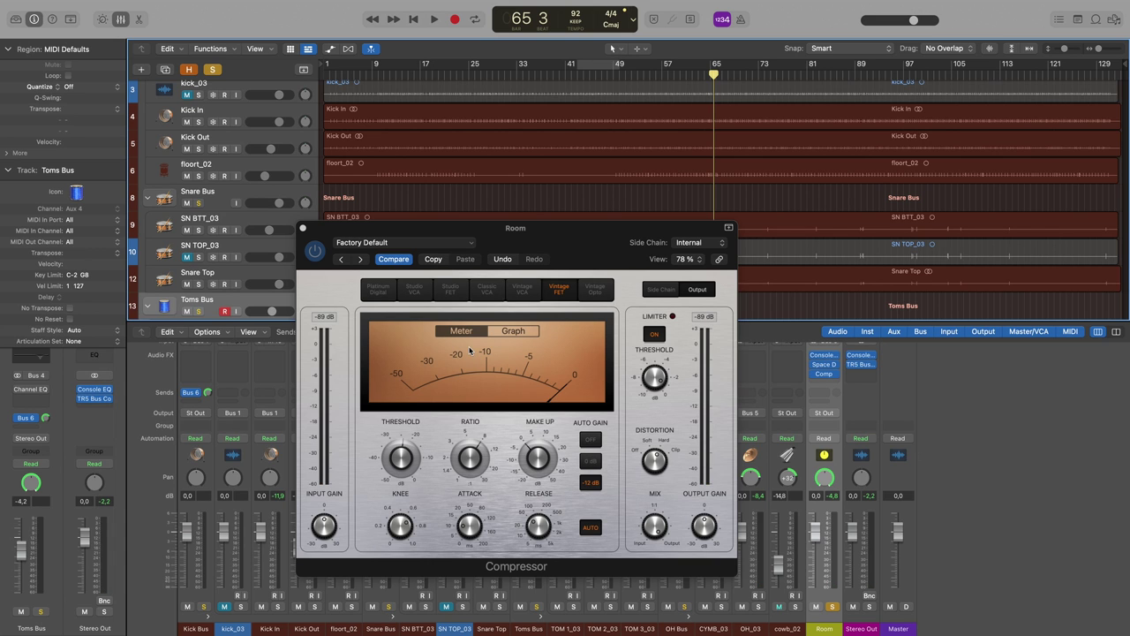
pyautogui.click(302, 231)
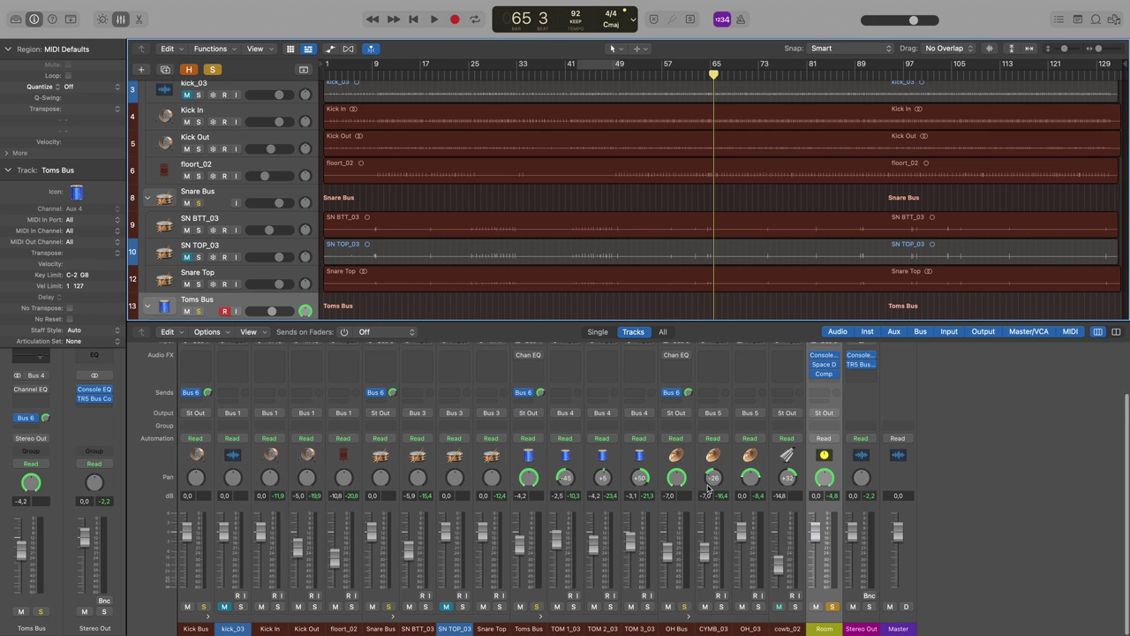
pyautogui.press('space')
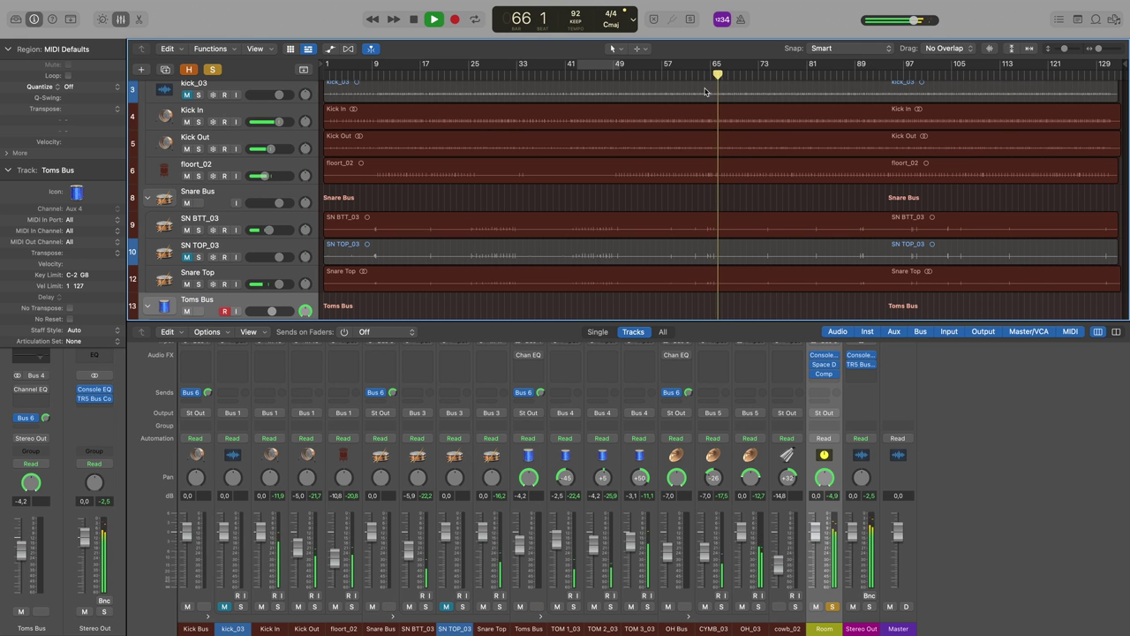
pyautogui.moveTo(719, 85); pyautogui.dragTo(704, 85)
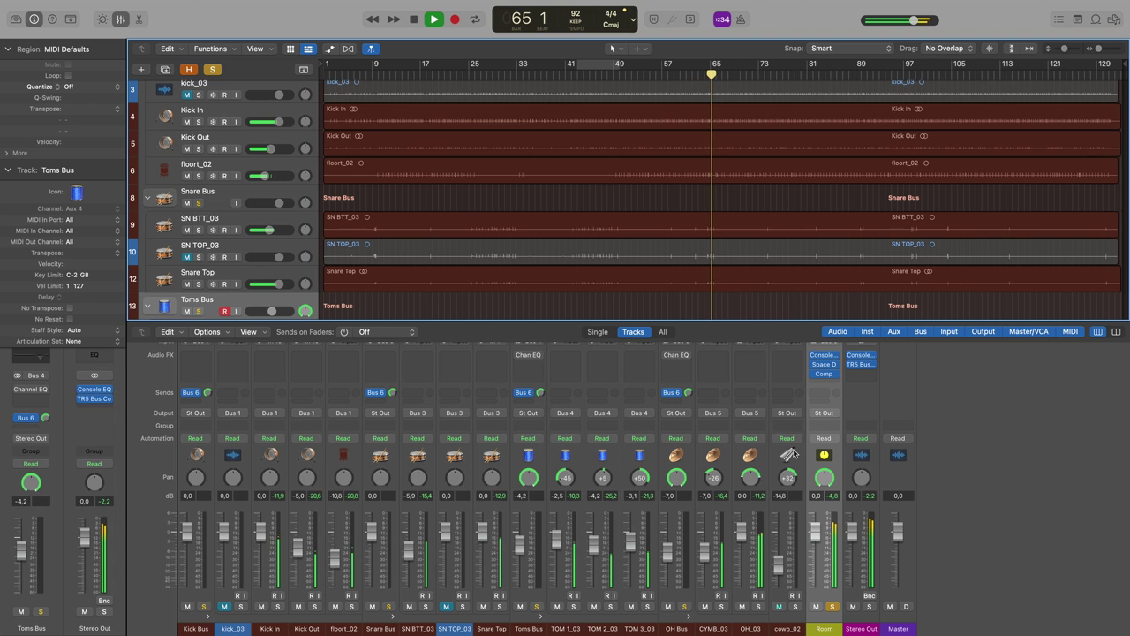
pyautogui.press('space')
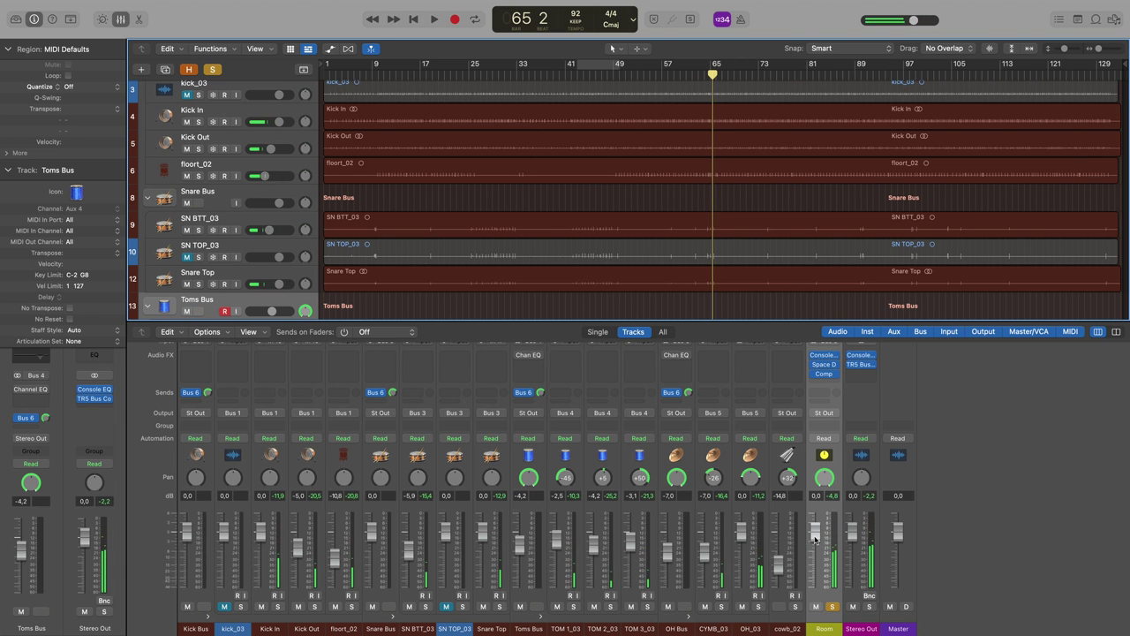
# Step: Turn off the Room channel's solo, pull its fader fully down, and raise it to -16.0 dB while the drum mix plays
pyautogui.click(831, 607)
pyautogui.click(832, 606)
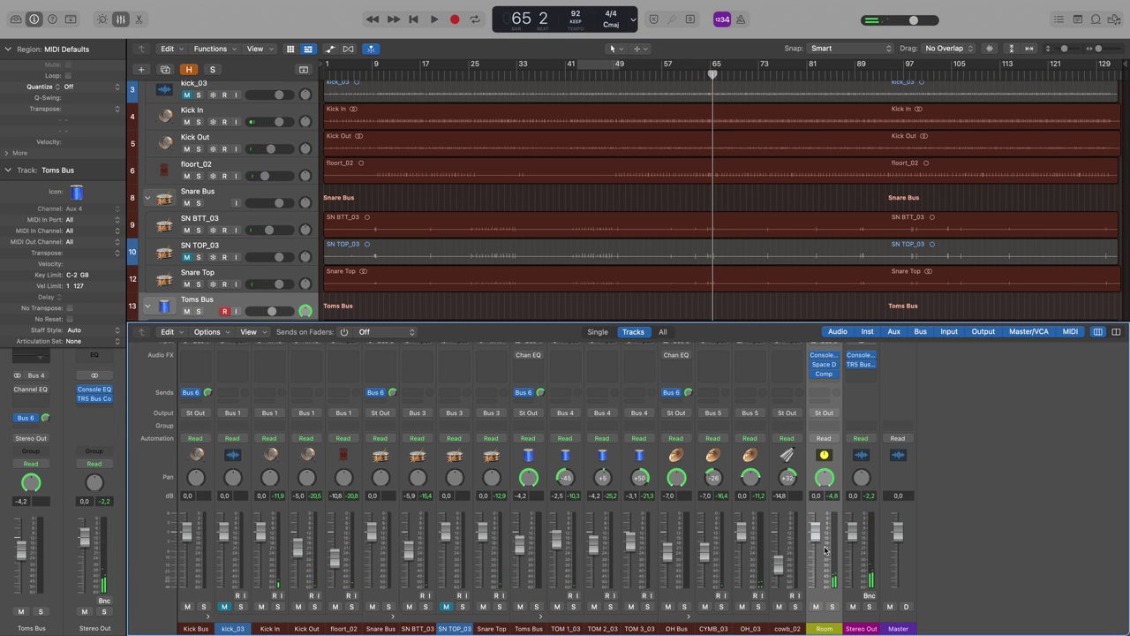
pyautogui.moveTo(815, 531); pyautogui.dragTo(815, 589)
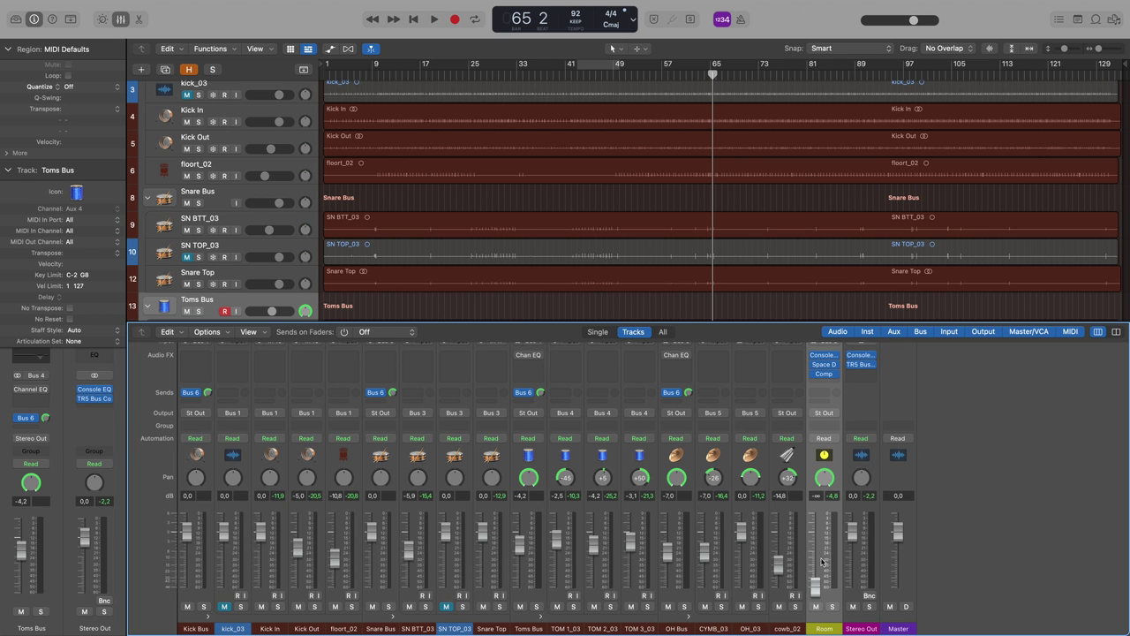
pyautogui.press('space')
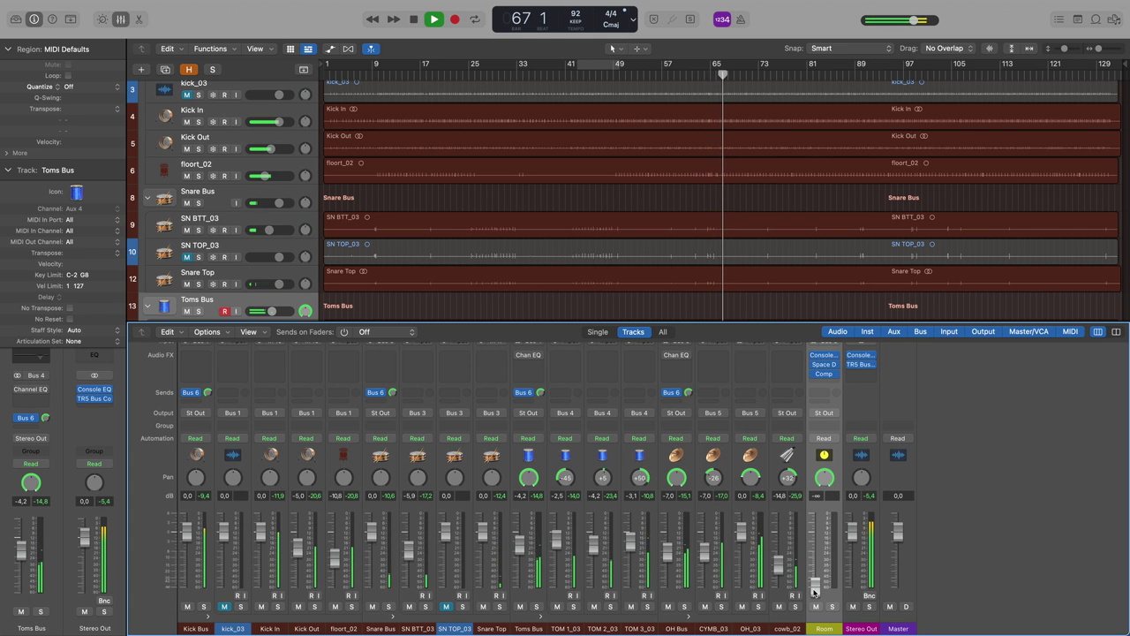
pyautogui.moveTo(813, 590); pyautogui.dragTo(813, 571)
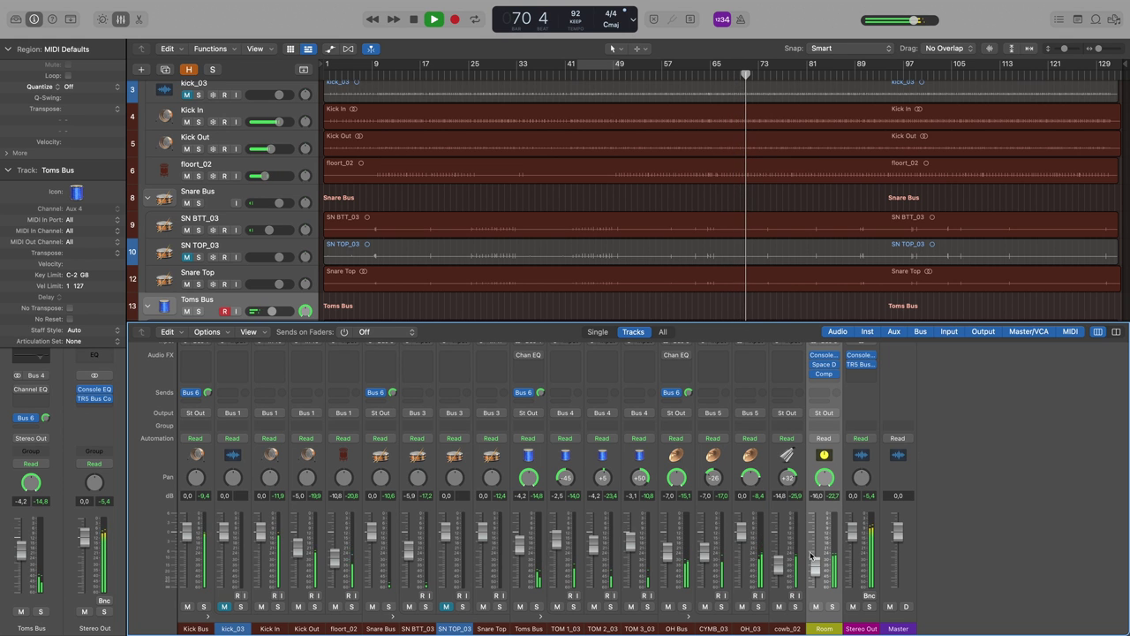
pyautogui.press('space')
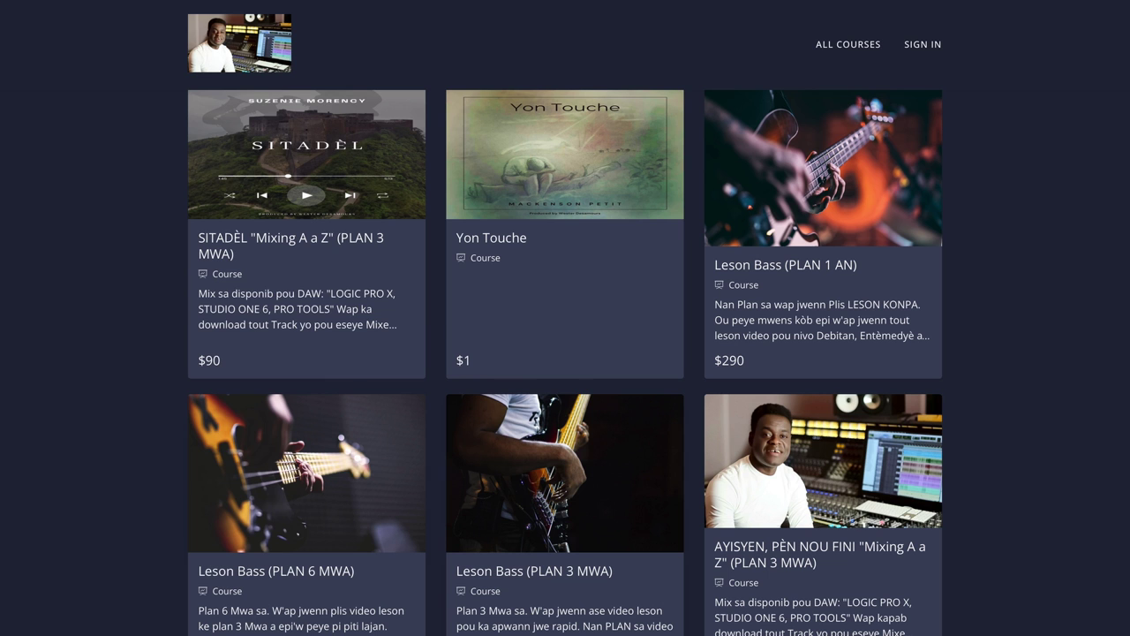
# Step: On the course website, open the SITADÈL "Mixing A a Z" (PLAN 3 MWA) page and expand its curriculum to review the lessons
pyautogui.click(287, 220)
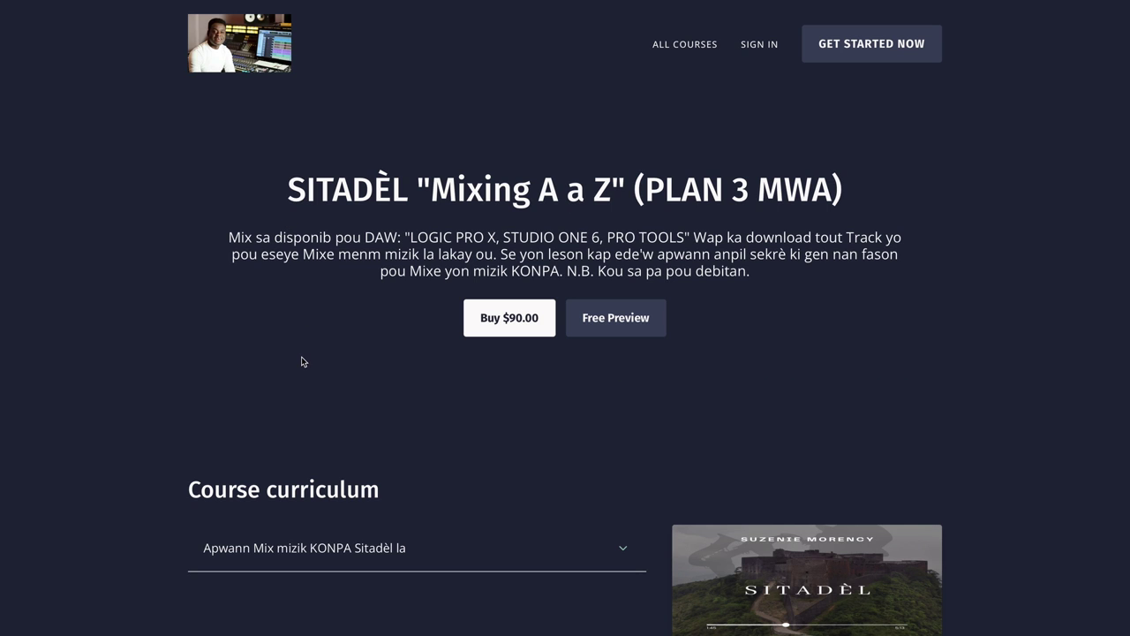
pyautogui.scroll(-2, 301, 362)
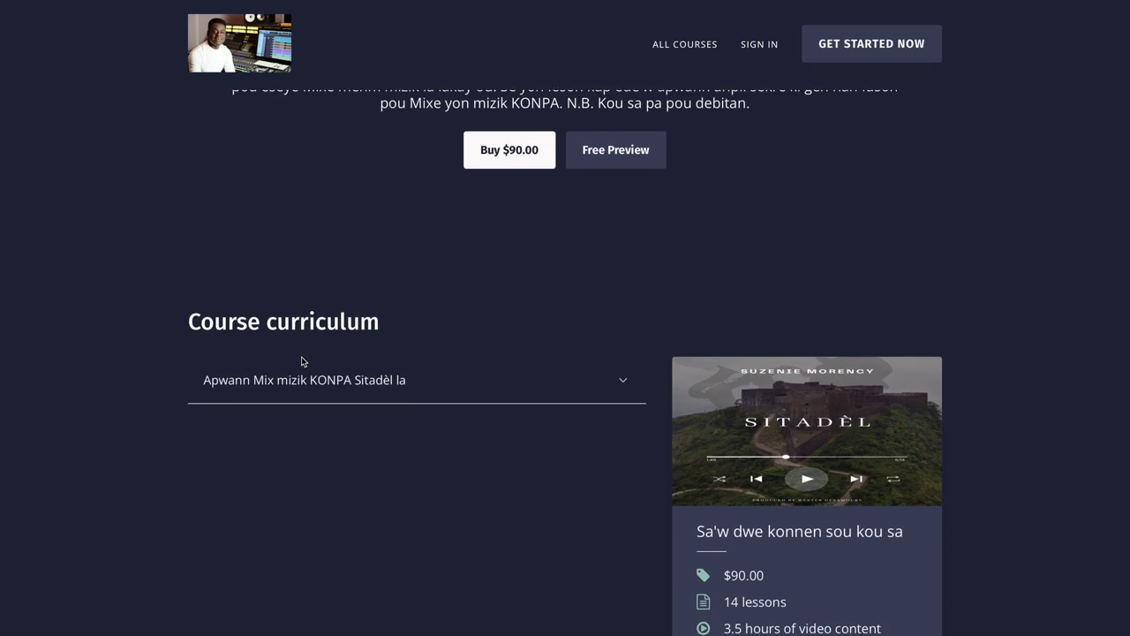
pyautogui.click(364, 325)
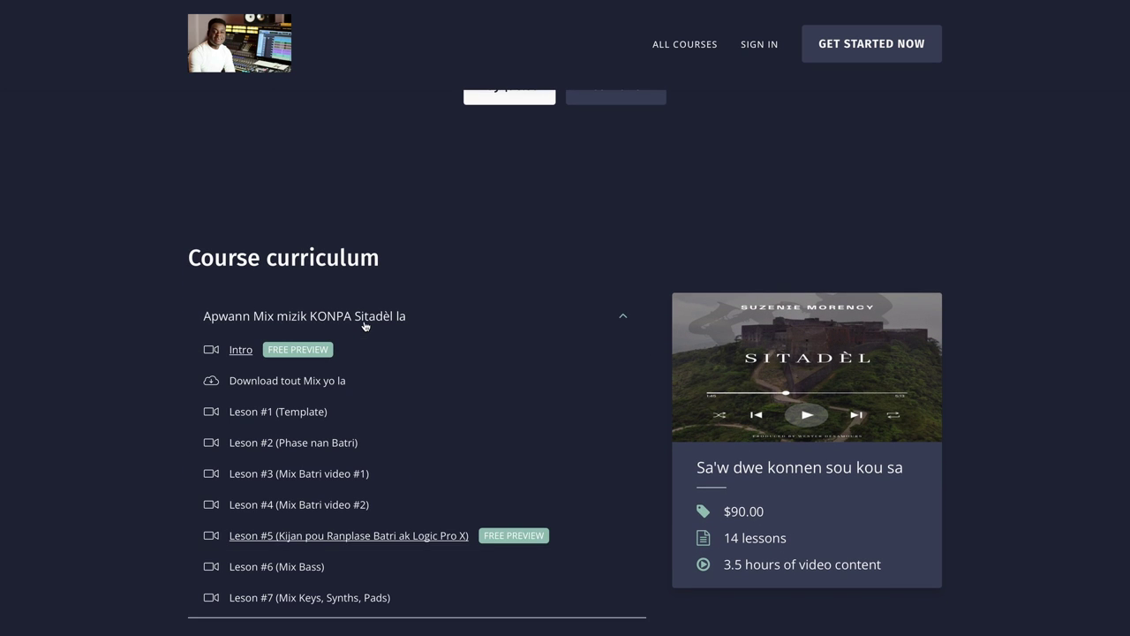
pyautogui.scroll(-2, 381, 396)
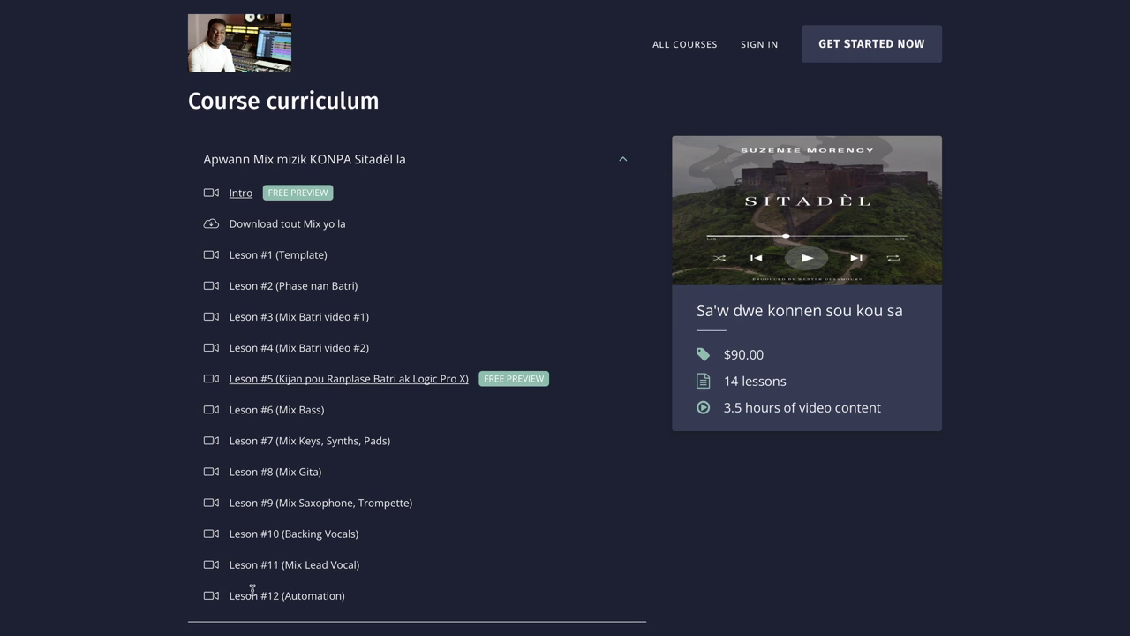
pyautogui.scroll(1, 354, 371)
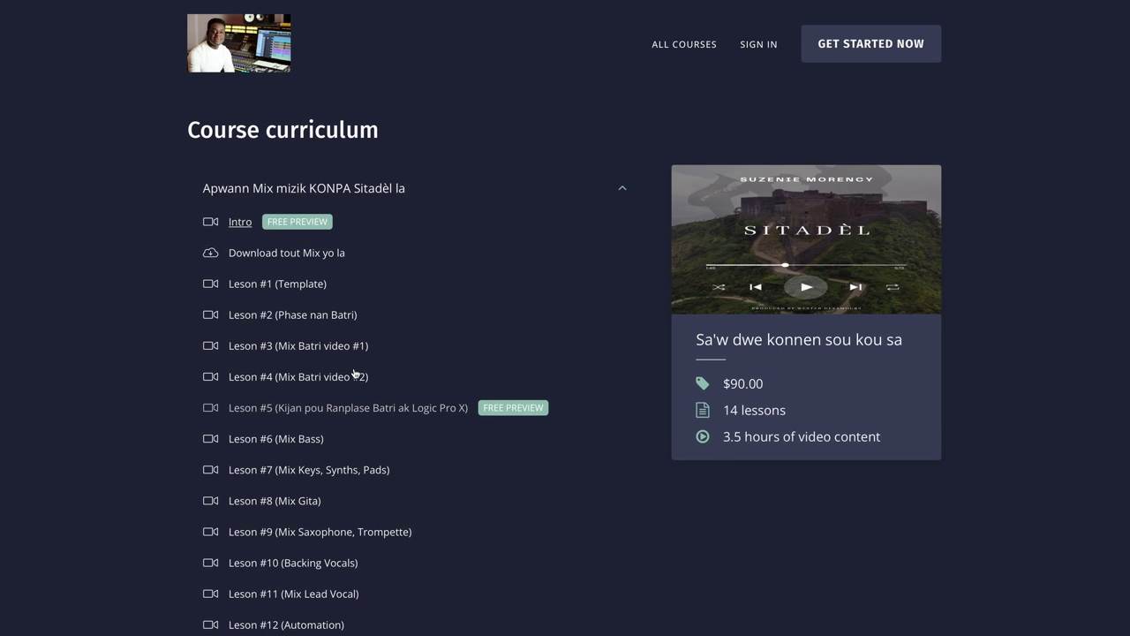
pyautogui.scroll(2, 354, 372)
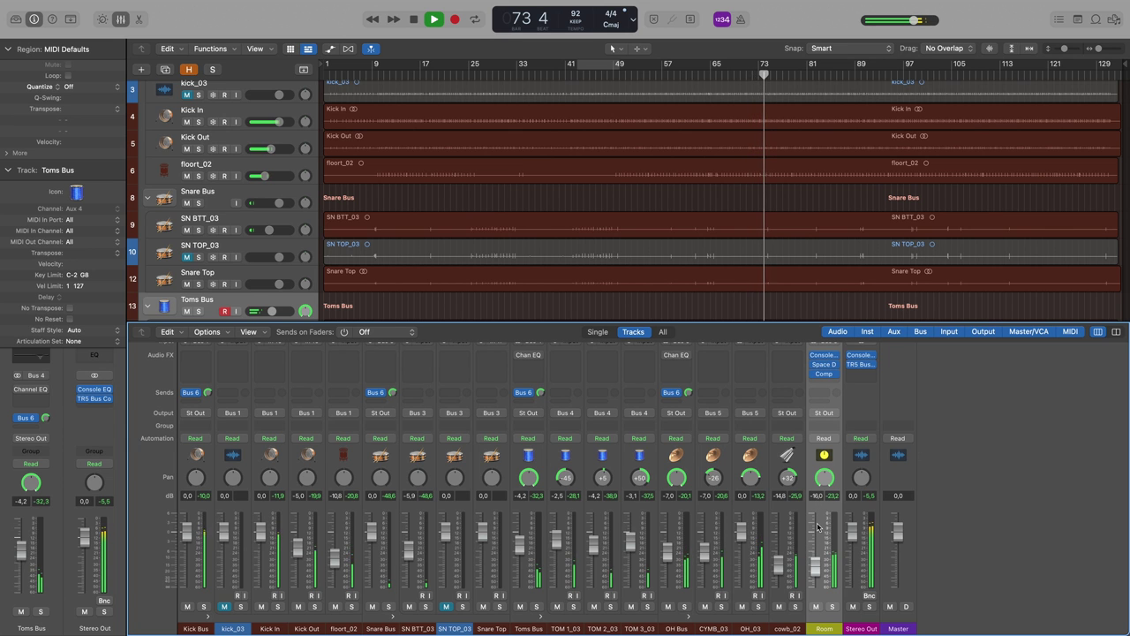
# Step: Back in Logic Pro, compare the drum mix with the Room channel muted and unmuted, and enlarge the mixer area
pyautogui.click(816, 608)
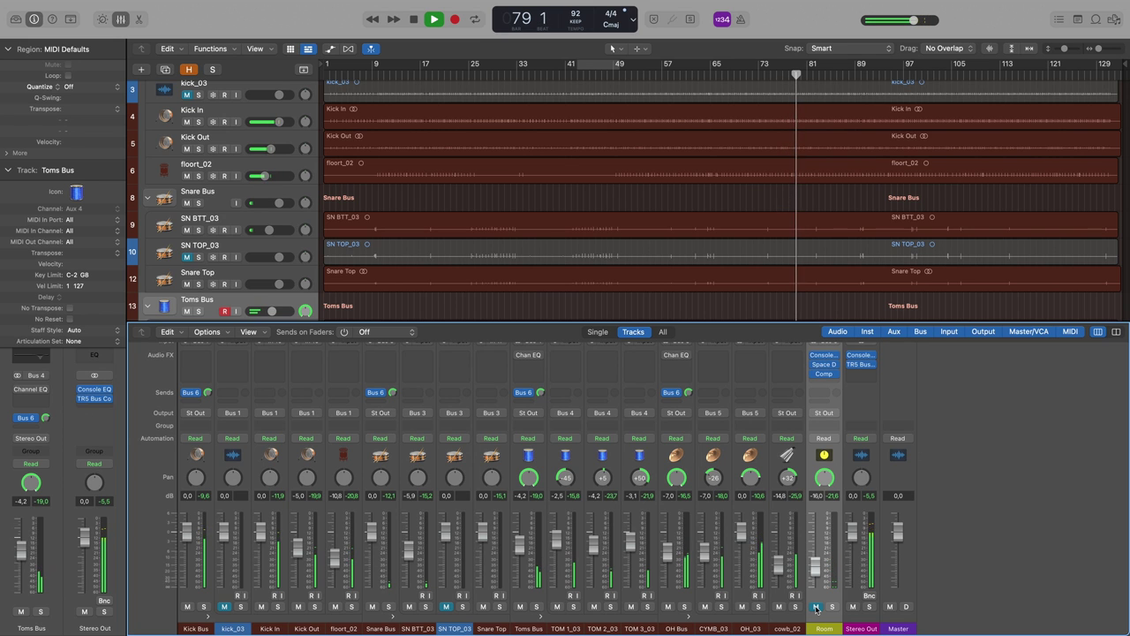
pyautogui.press('space')
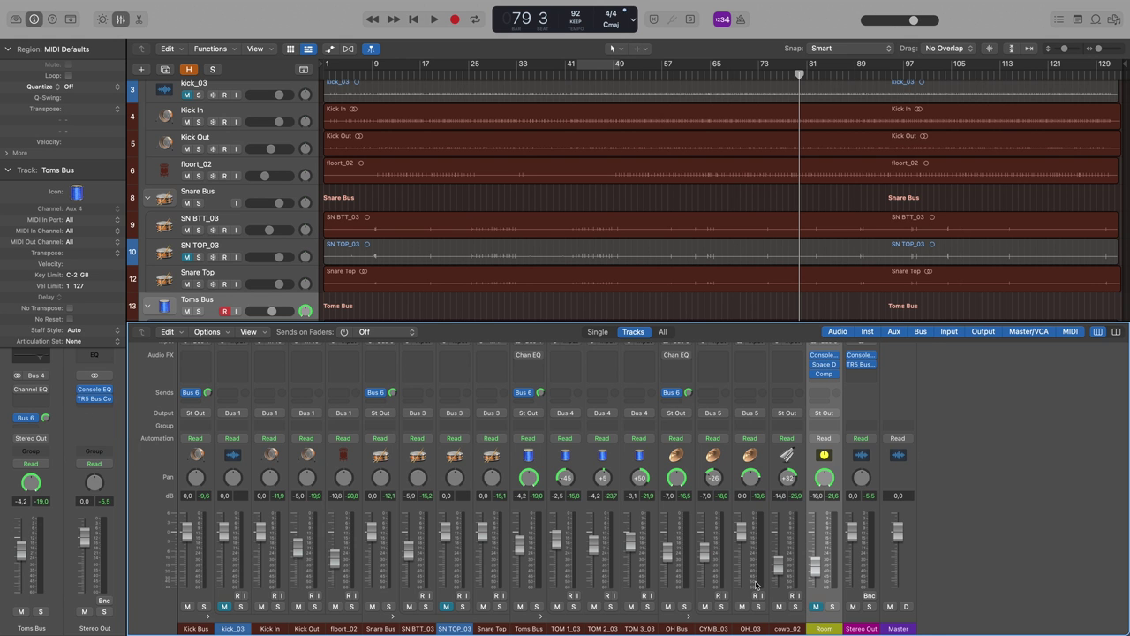
pyautogui.scroll(2, 755, 585)
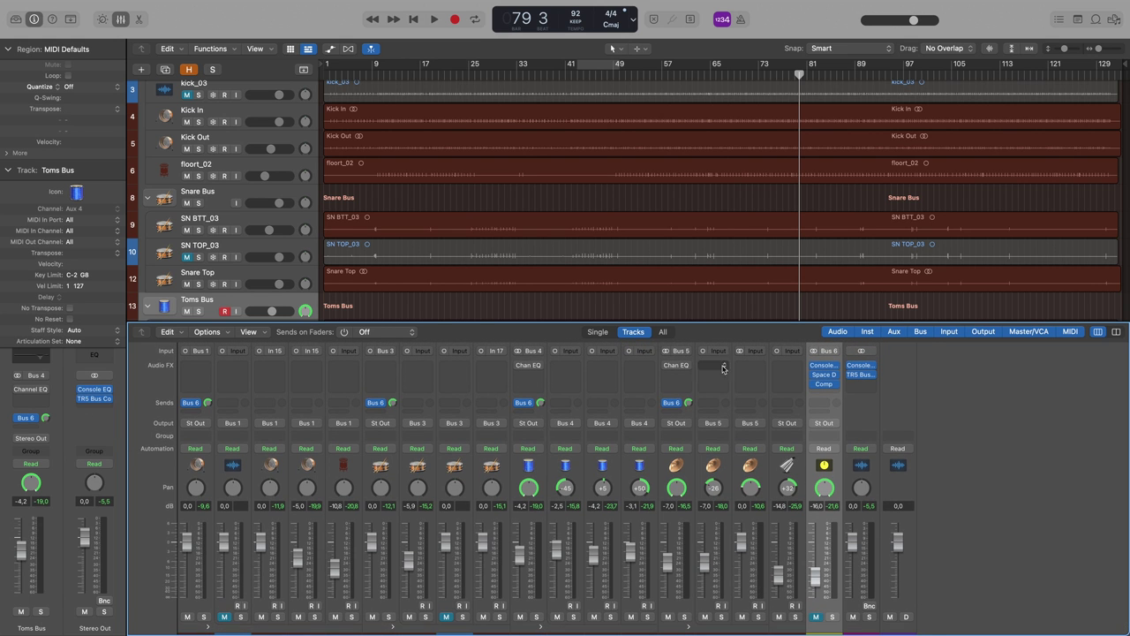
pyautogui.moveTo(714, 323); pyautogui.dragTo(715, 280)
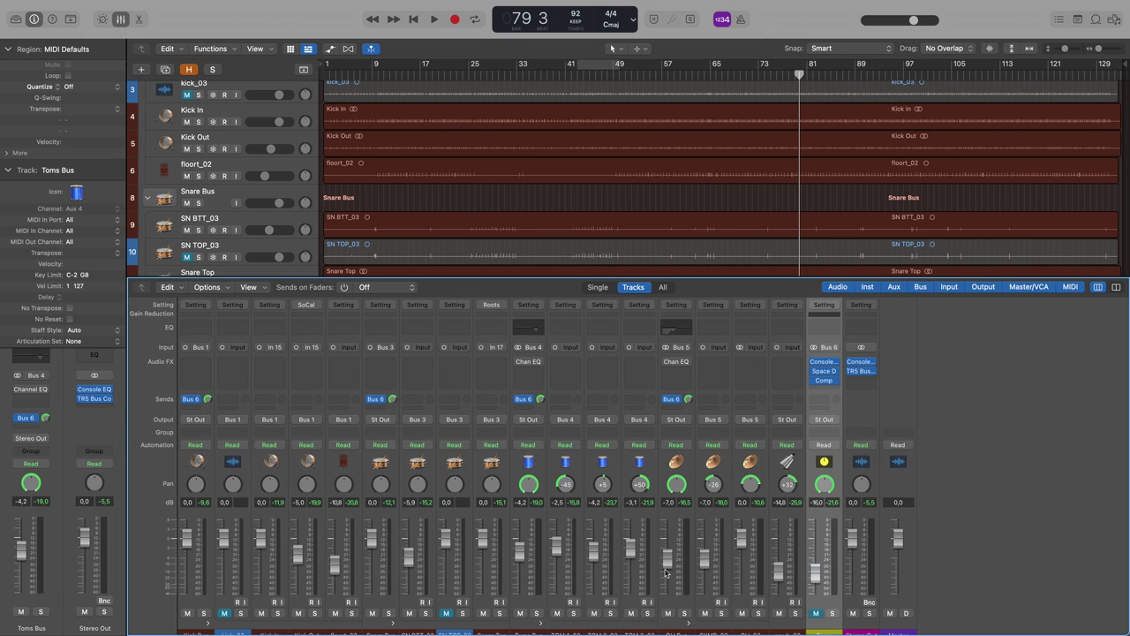
pyautogui.press('space')
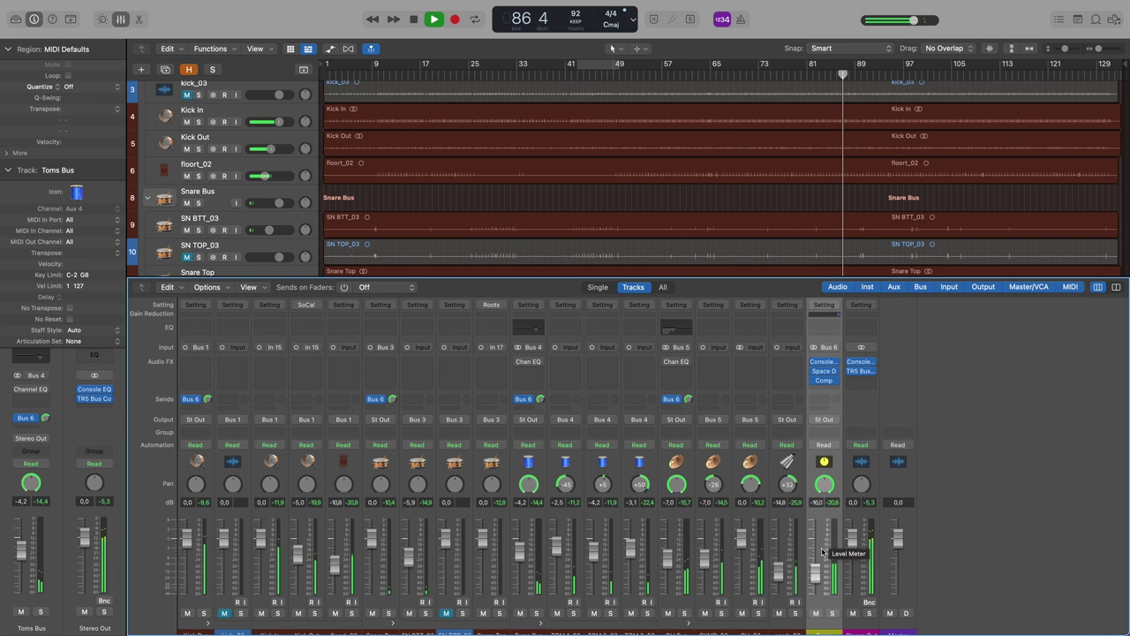
pyautogui.click(817, 613)
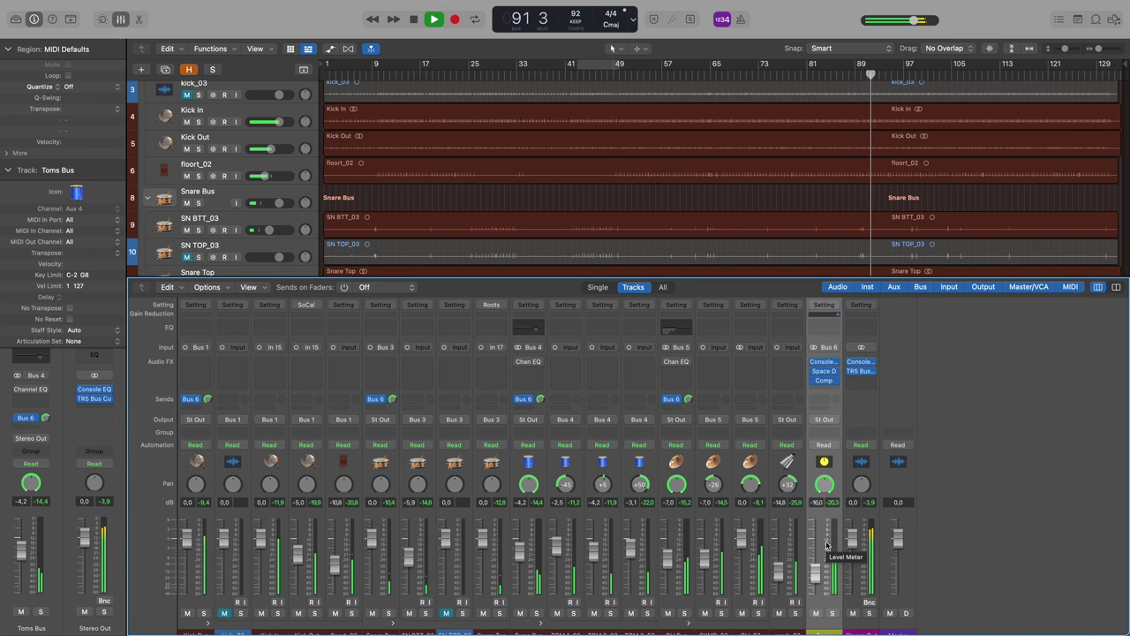
pyautogui.press('space')
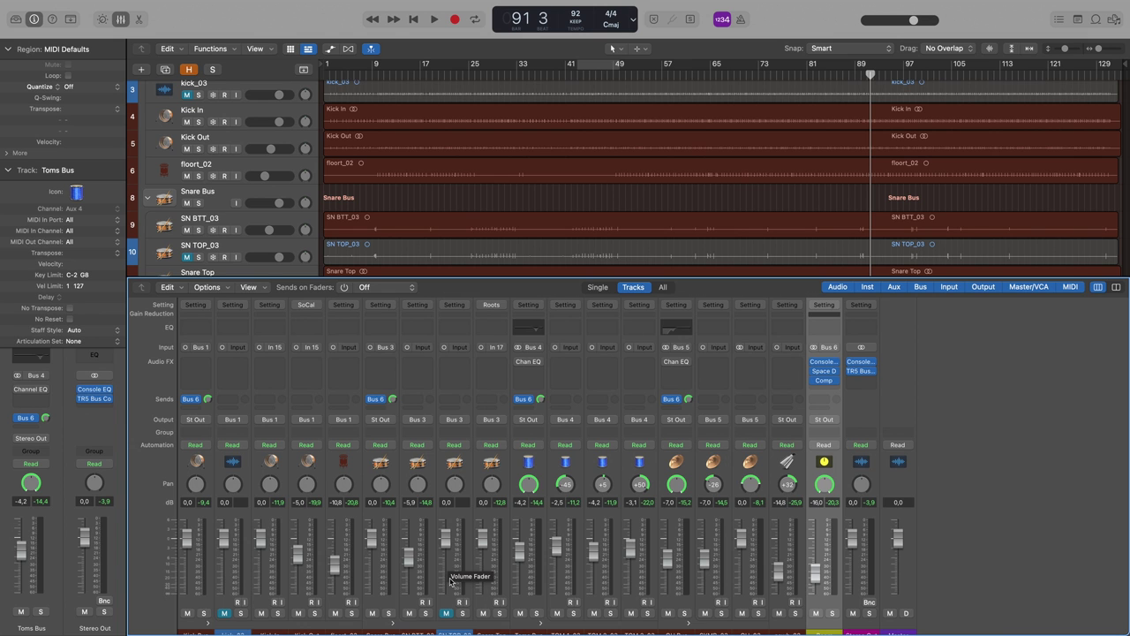
# Step: Switch to the original drum tracks: unmute SN TOP_03 and kick_03, and mute Snare Top, Kick In and Kick Out
pyautogui.scroll(-2, 450, 579)
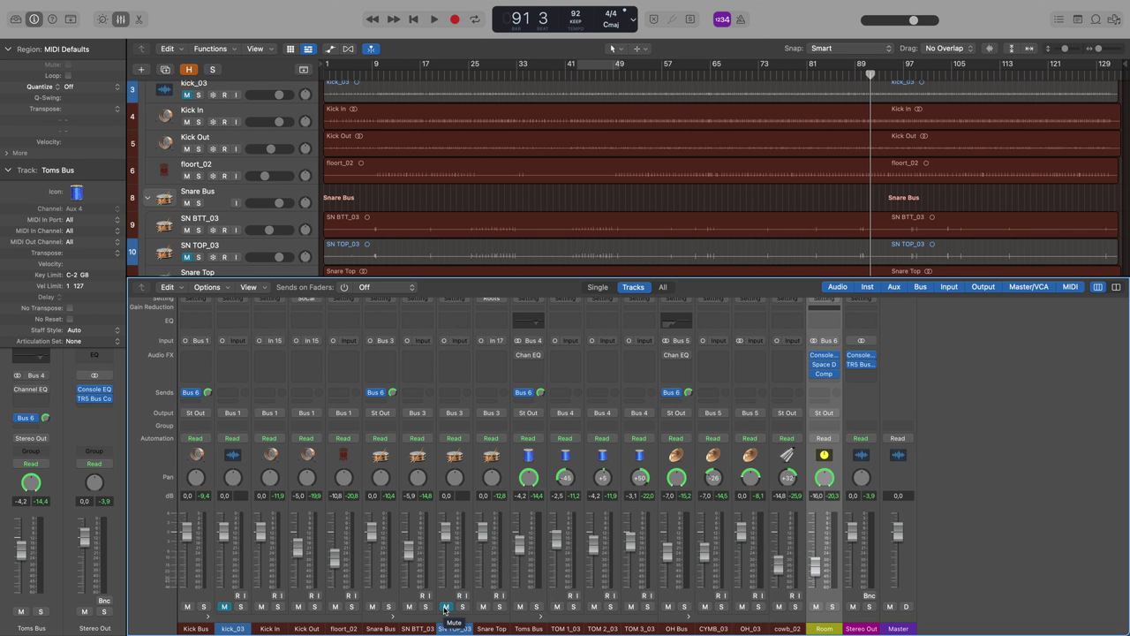
pyautogui.click(445, 607)
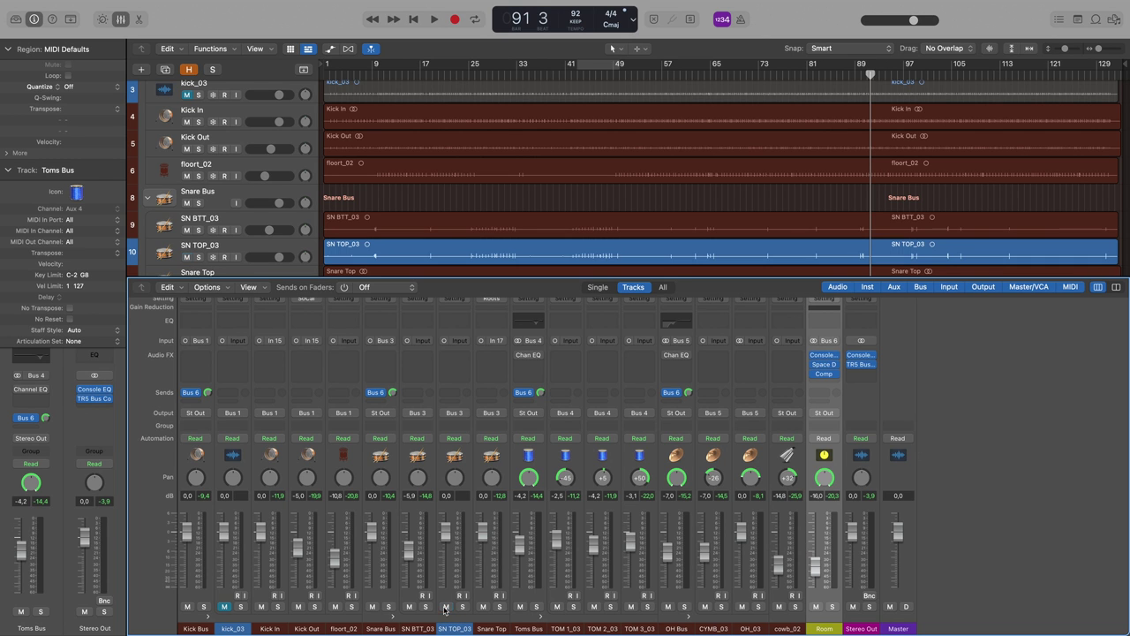
pyautogui.click(483, 607)
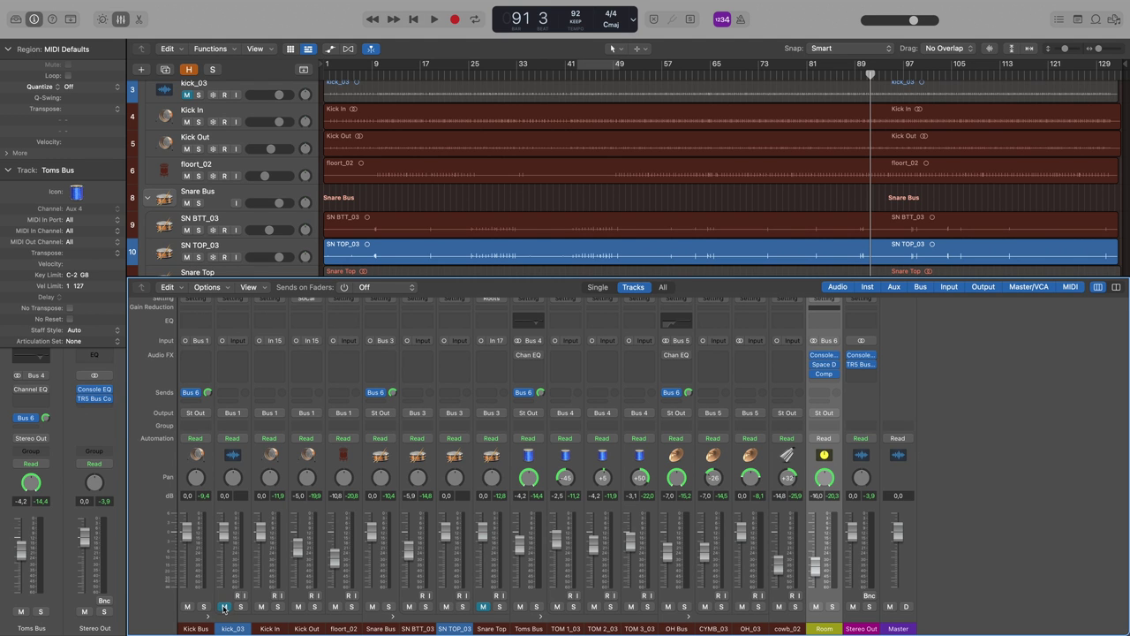
pyautogui.click(224, 607)
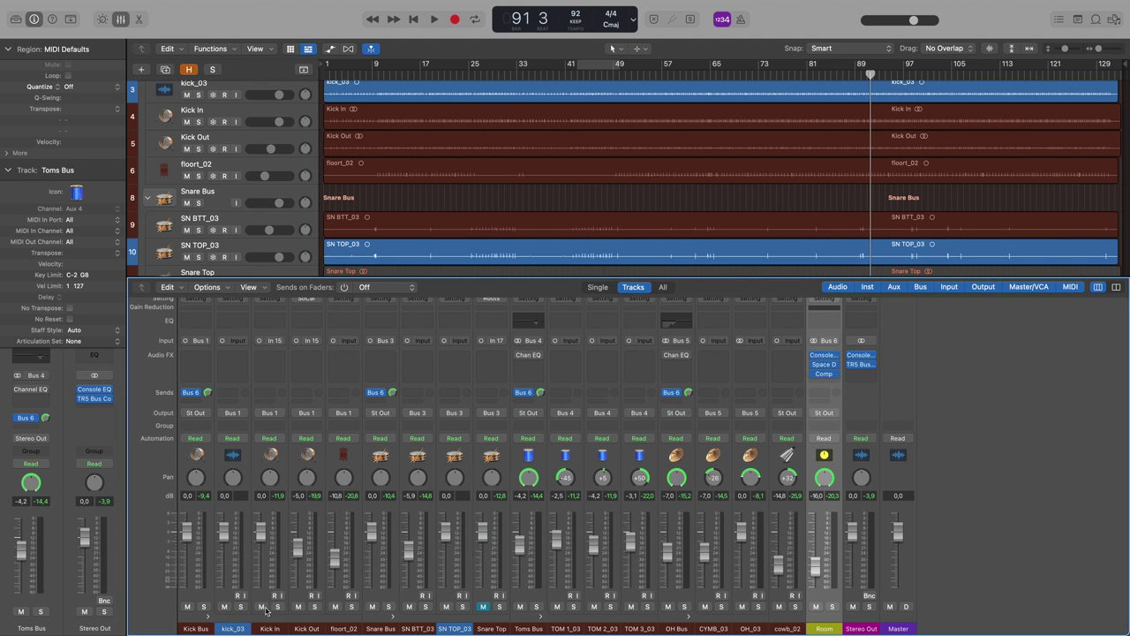
pyautogui.click(263, 608)
pyautogui.click(299, 608)
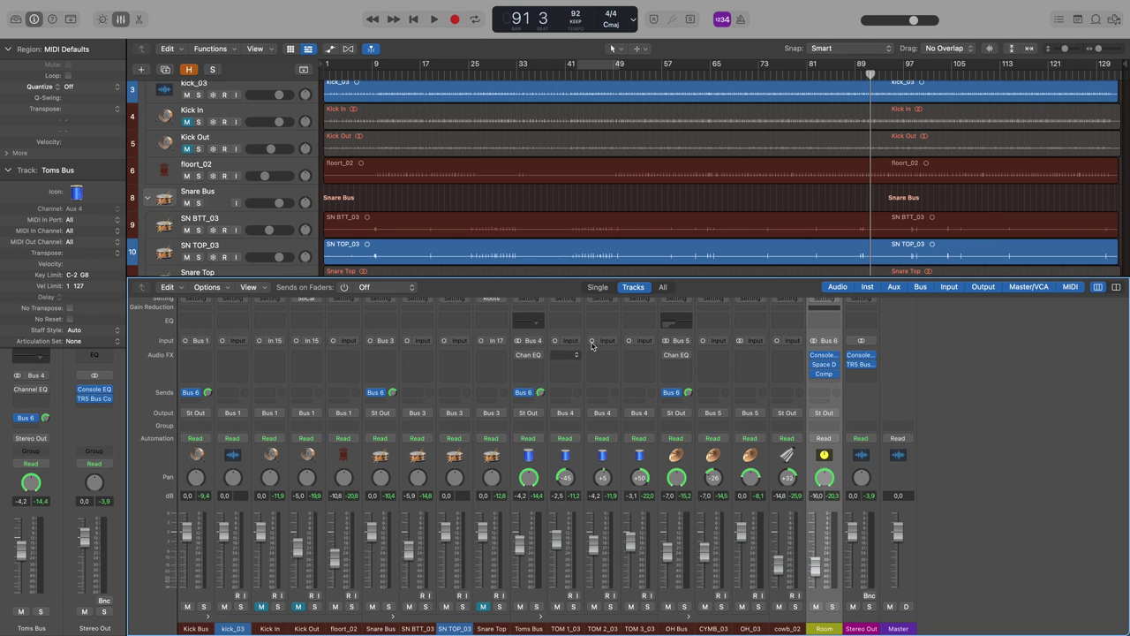
# Step: Audition the drum mix with the original kick and snare from bar 44, and turn on the cycle range around bars 43 to 49
pyautogui.click(681, 74)
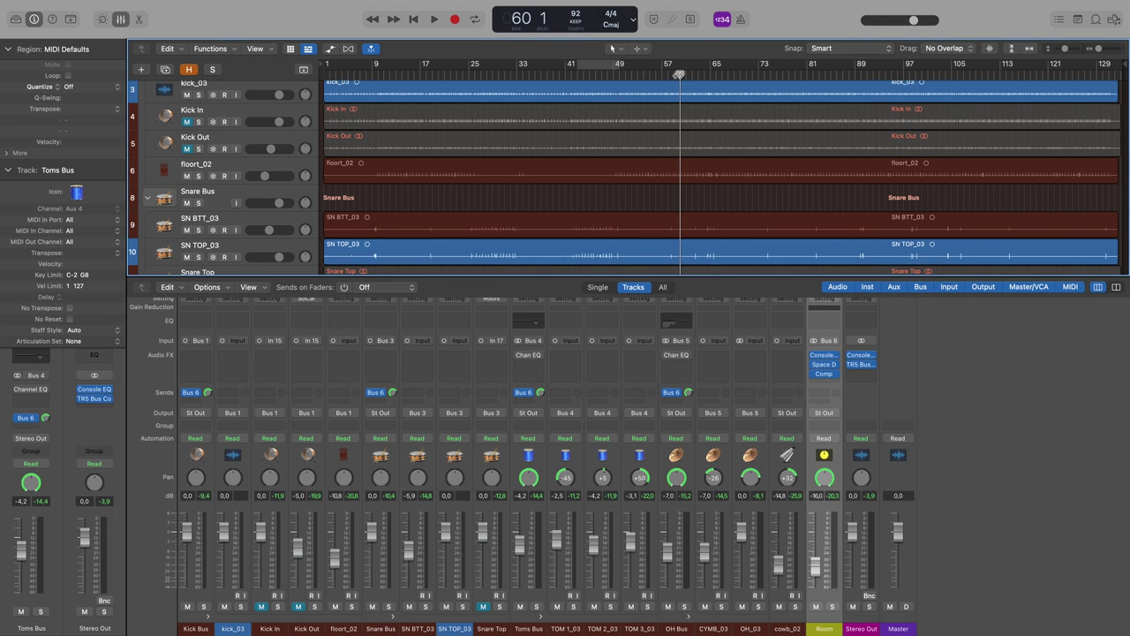
pyautogui.click(581, 75)
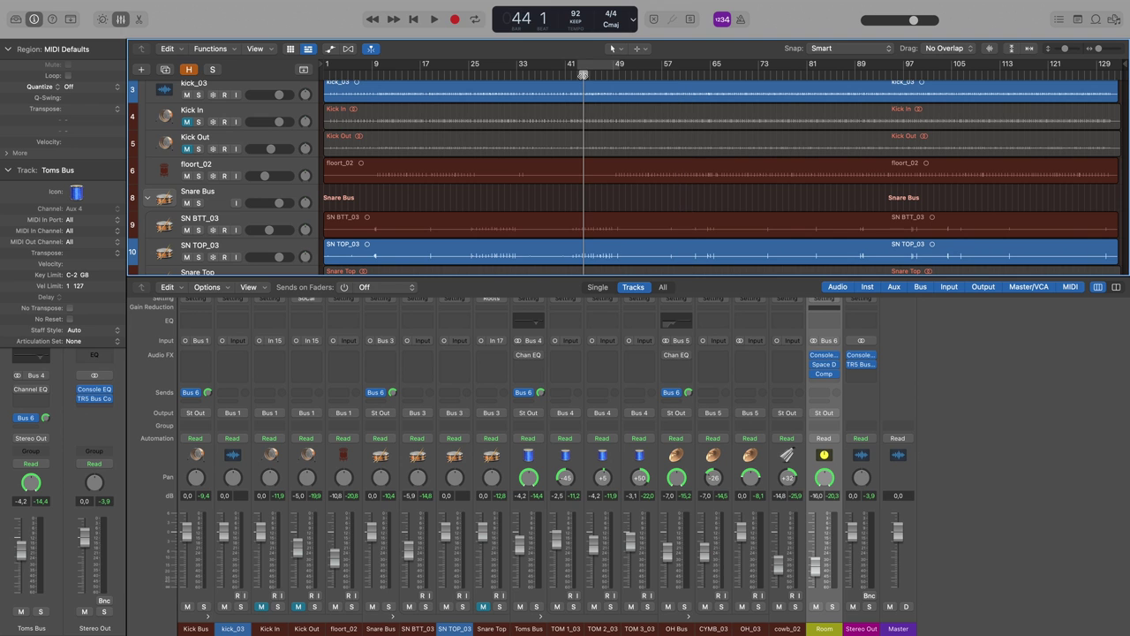
pyautogui.press('space')
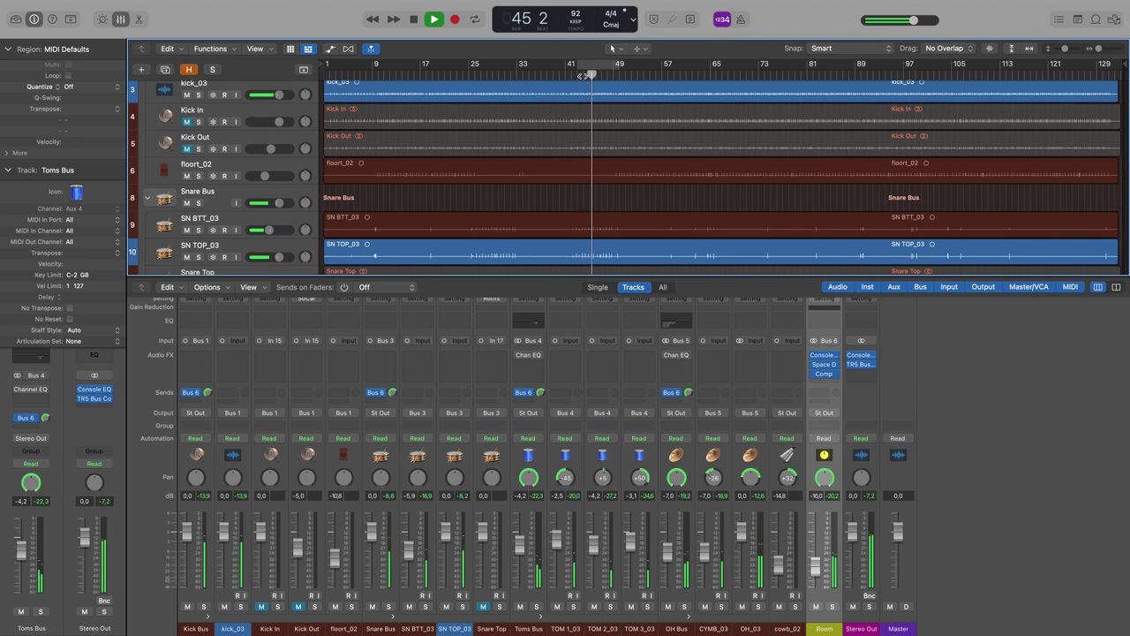
pyautogui.press('space')
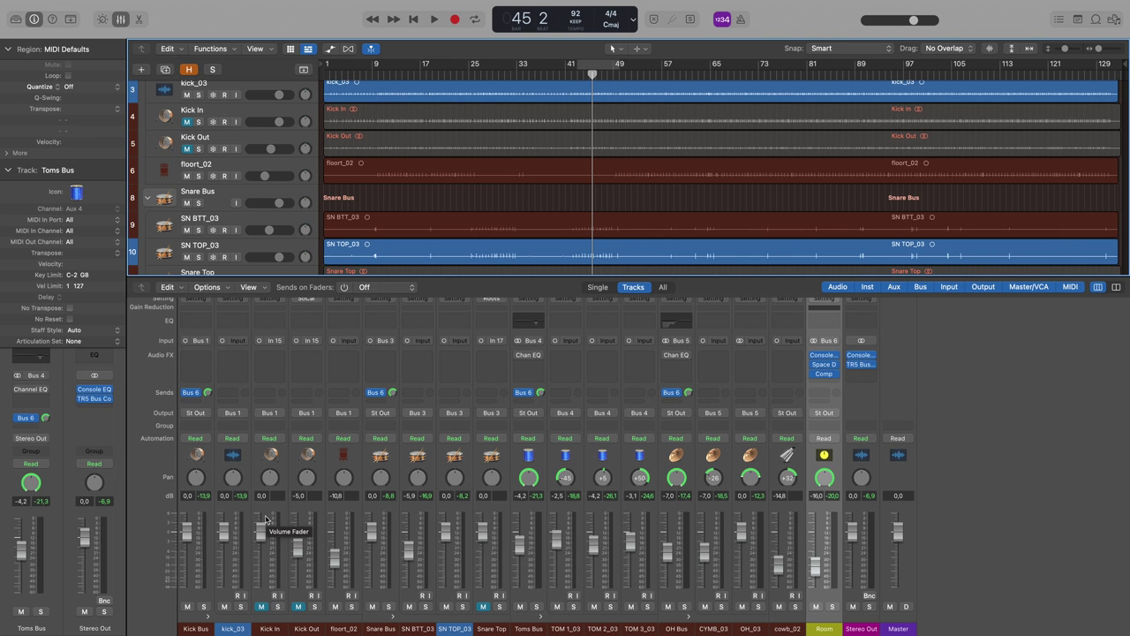
pyautogui.press('space')
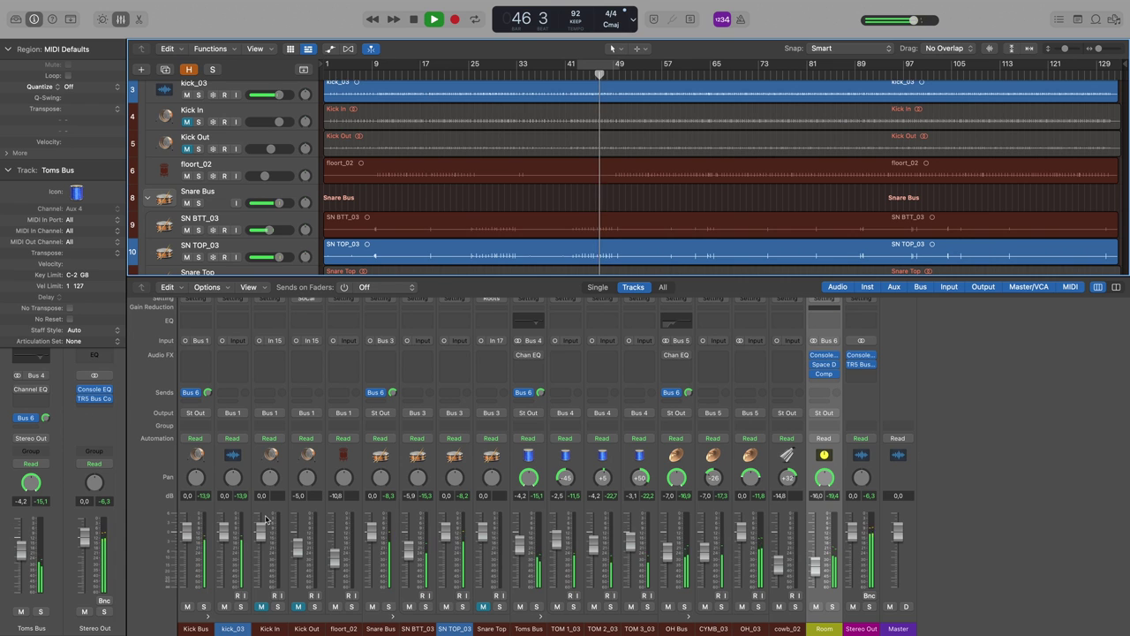
pyautogui.press('space')
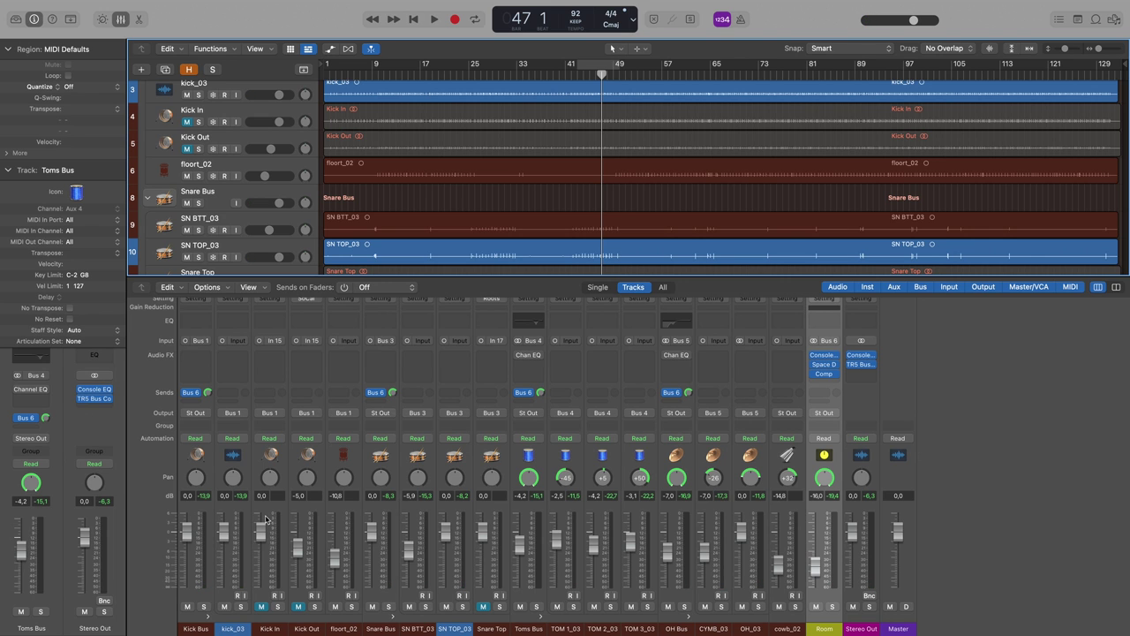
pyautogui.press('space')
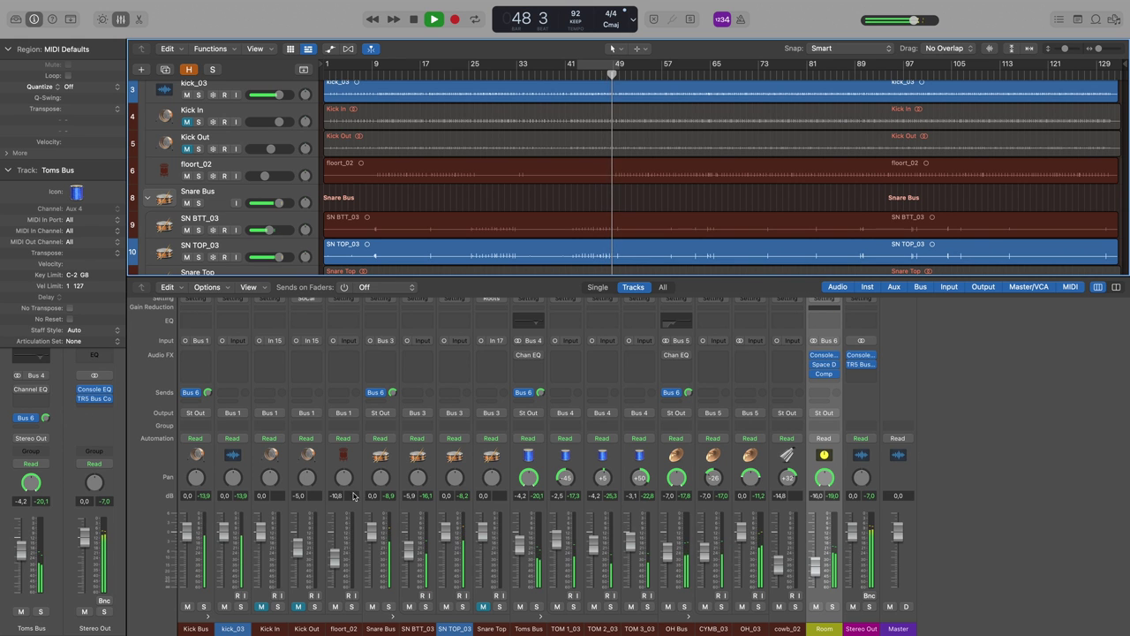
pyautogui.click(599, 69)
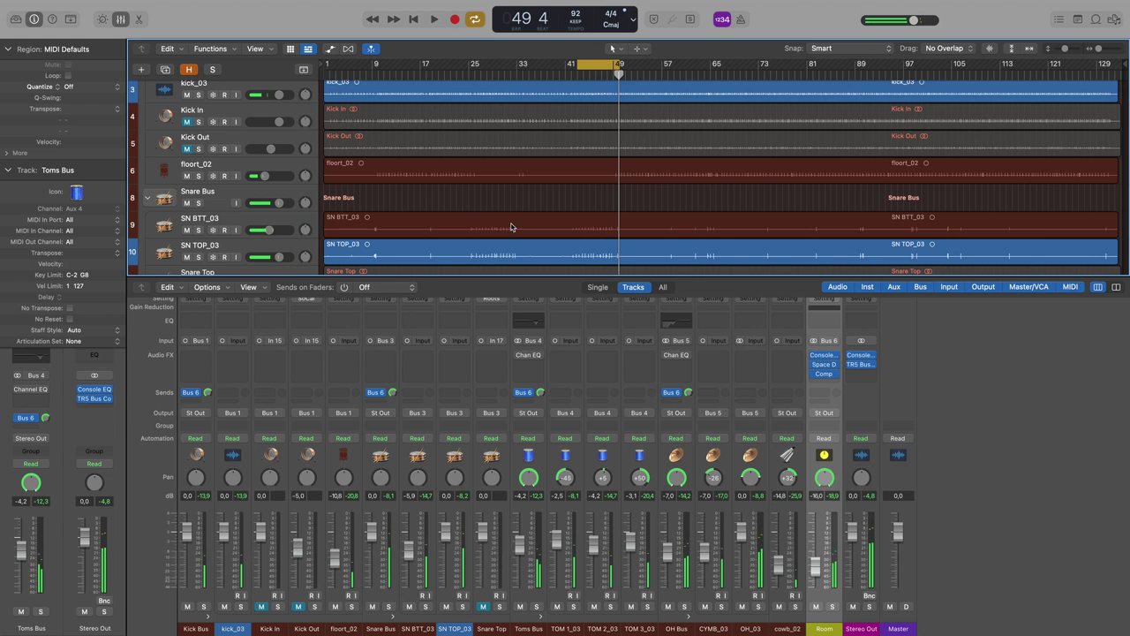
# Step: Unmute Snare Top, Kick Out and Kick In, mute SN TOP_03 and kick_03, and play the mix with the replaced sounds
pyautogui.click(482, 607)
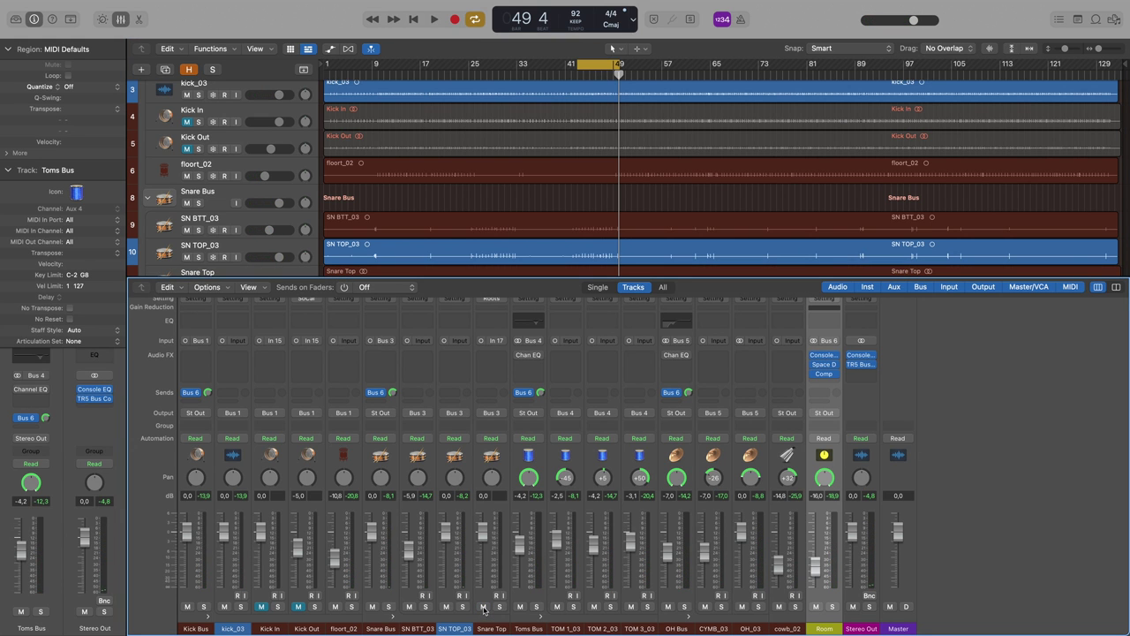
pyautogui.click(446, 608)
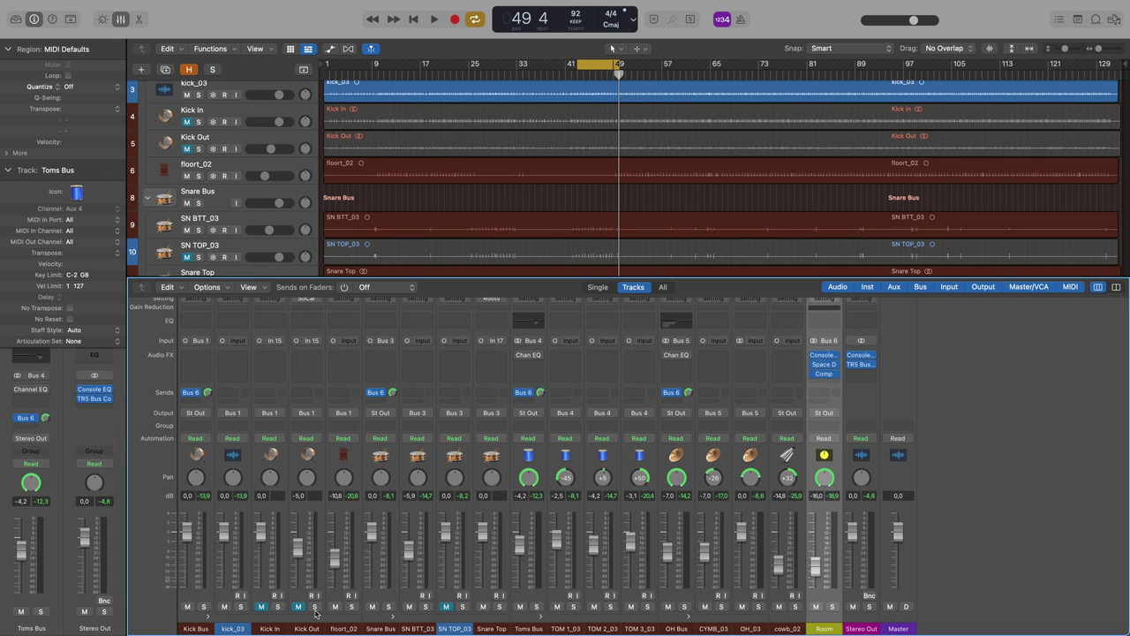
pyautogui.click(298, 608)
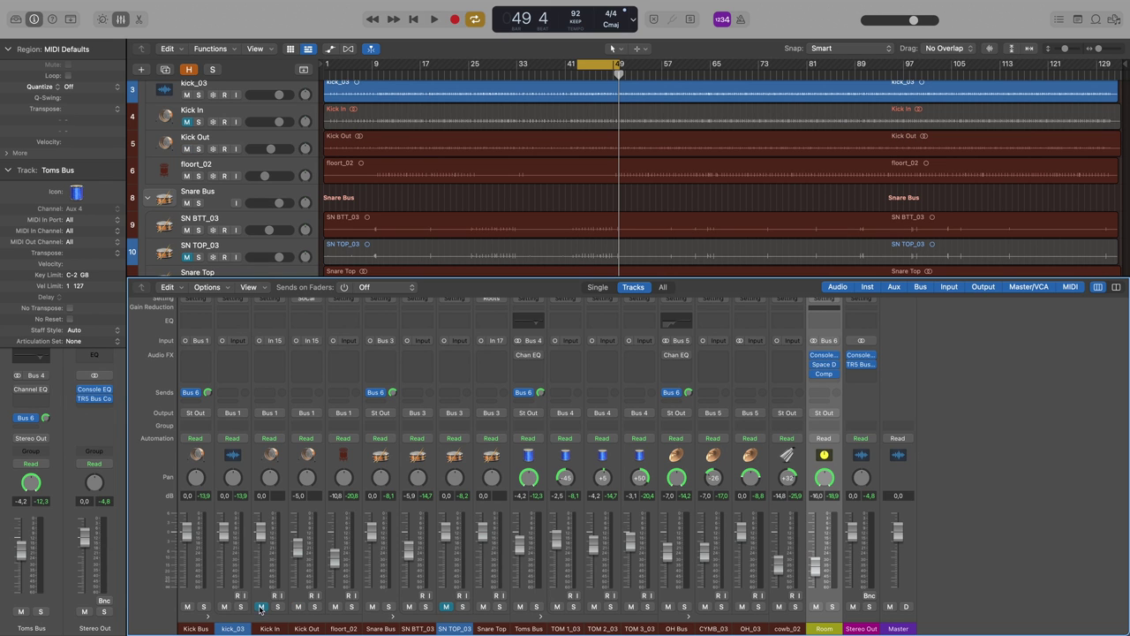
pyautogui.click(261, 608)
pyautogui.click(224, 607)
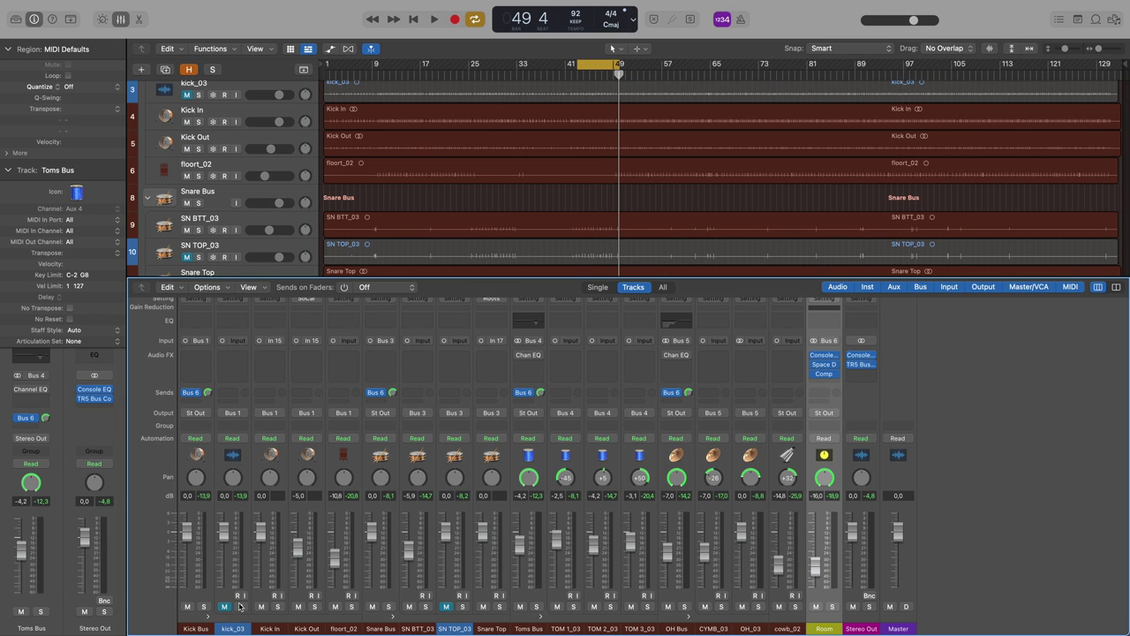
pyautogui.press('space')
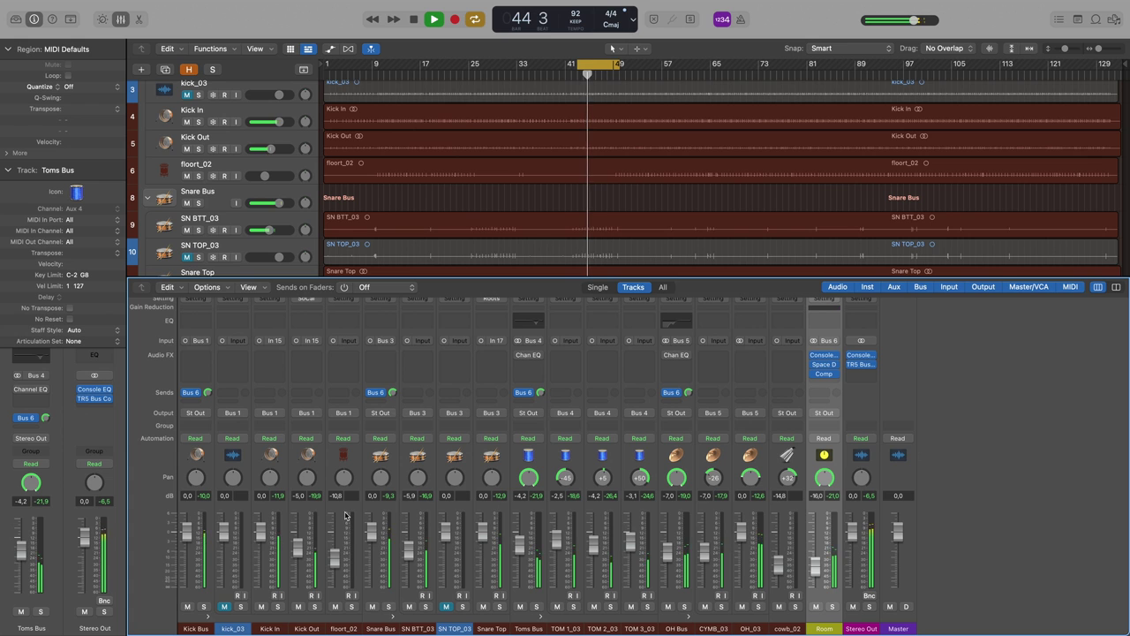
pyautogui.press('space')
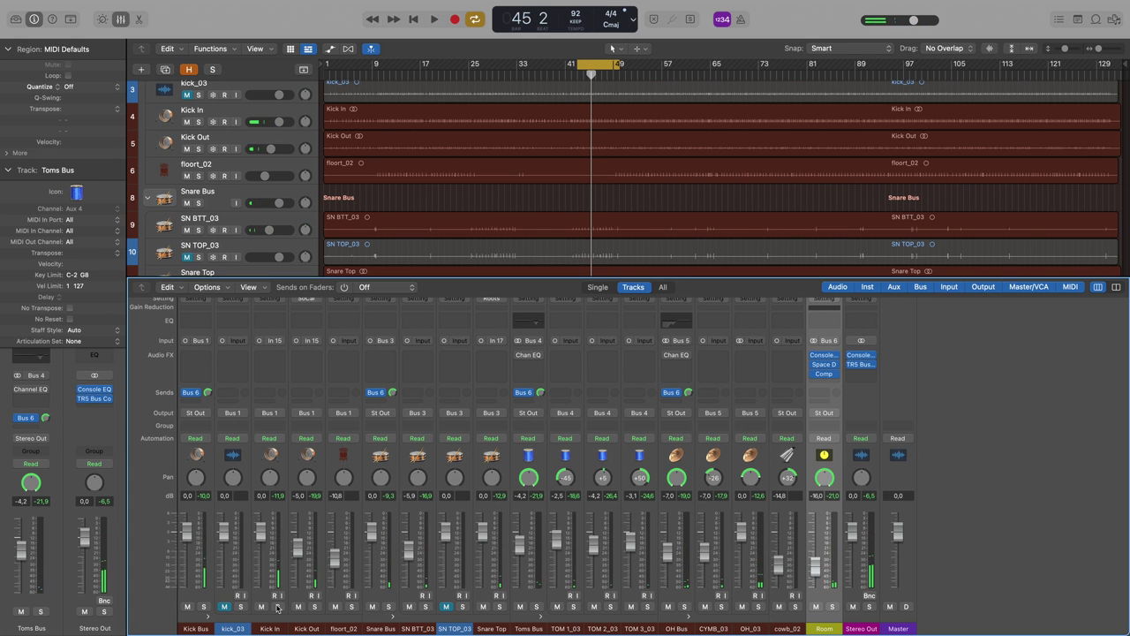
# Step: Solo Kick In and Kick Out and audition the replaced kick in the cycle, checking it against the Room channel's mute
pyautogui.click(277, 608)
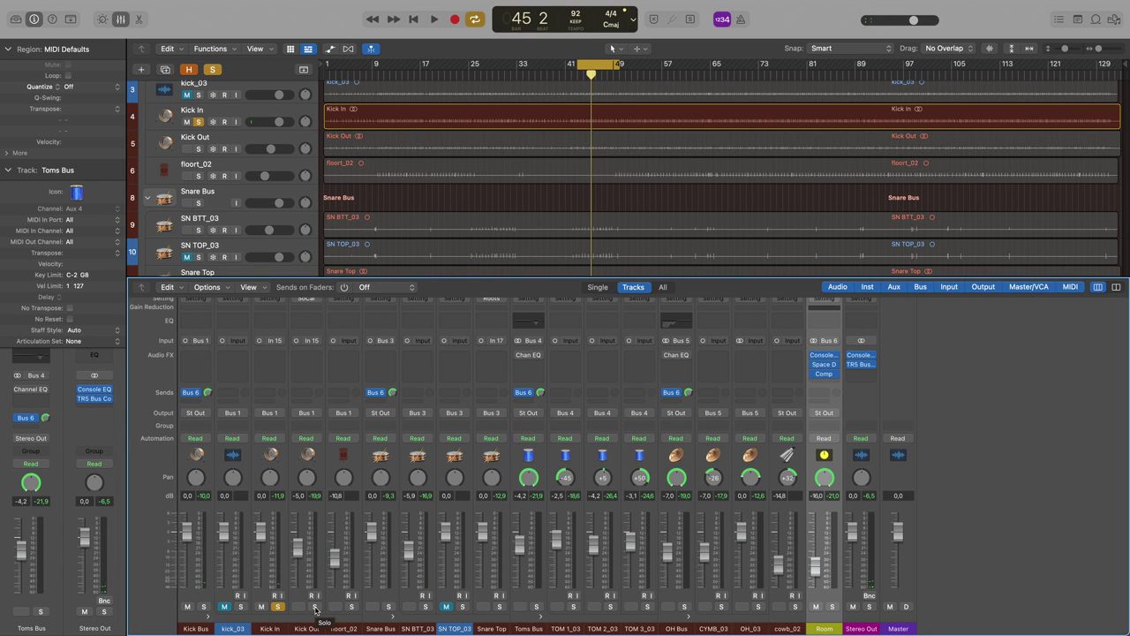
pyautogui.click(314, 608)
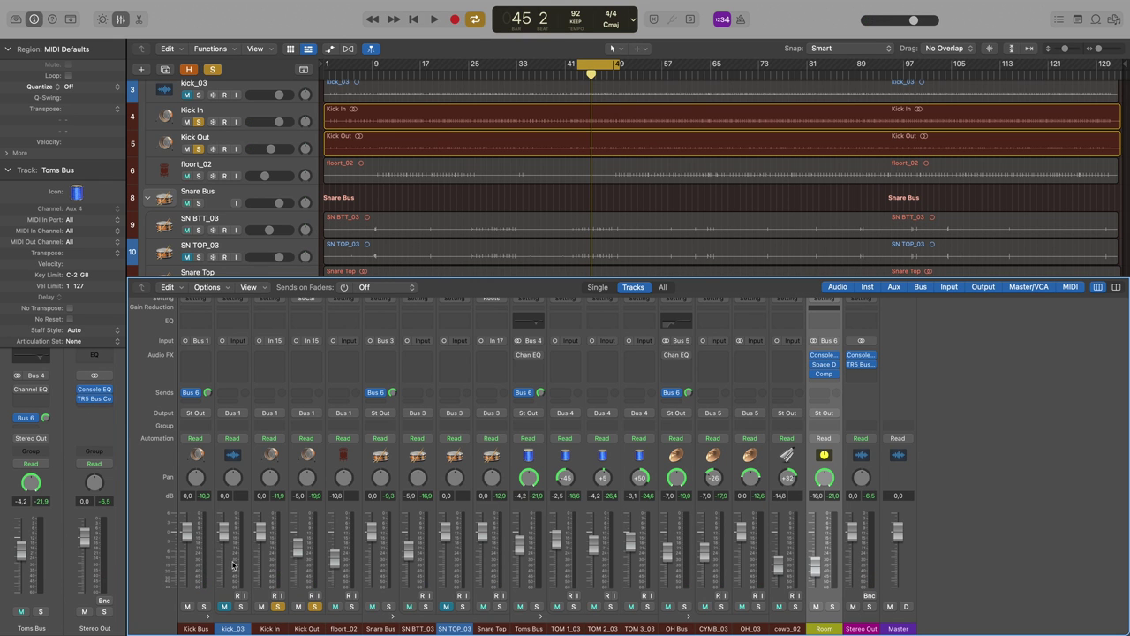
pyautogui.press('space')
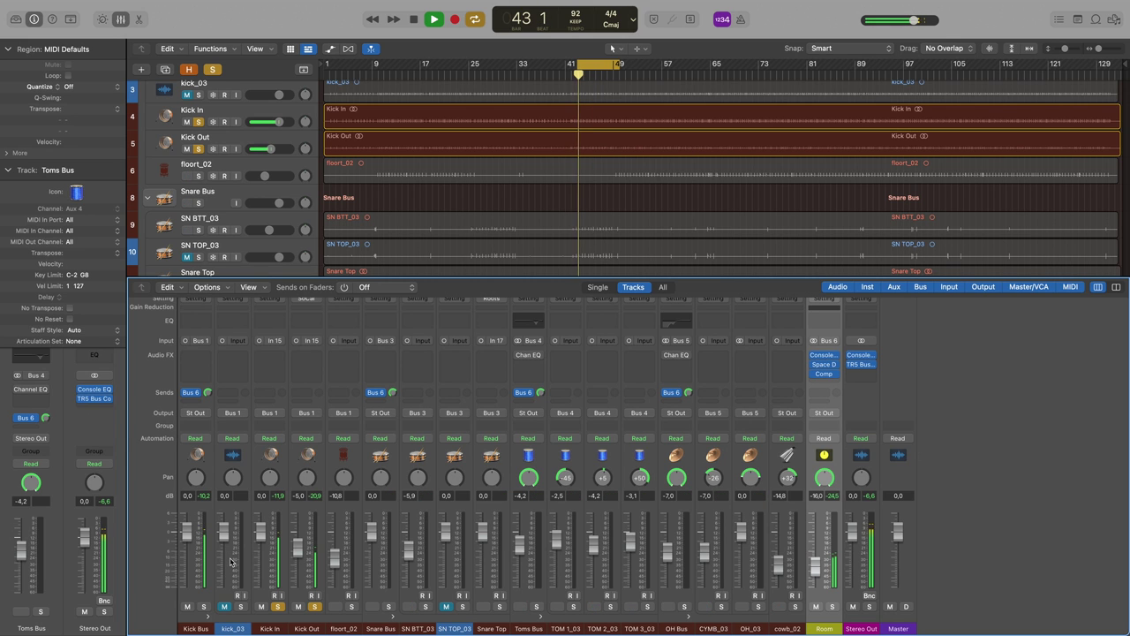
pyautogui.click(816, 607)
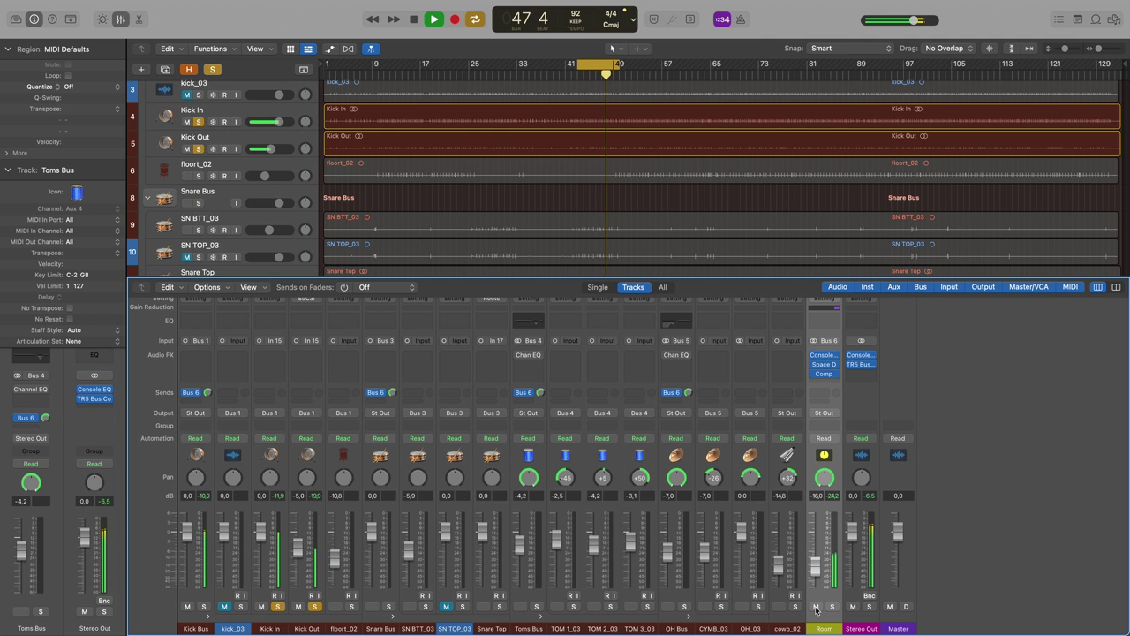
pyautogui.press('space')
# Step: Solo kick_03 in place of Kick In and Kick Out, and compare it with Room muted and unmuted before removing its solo
pyautogui.click(277, 607)
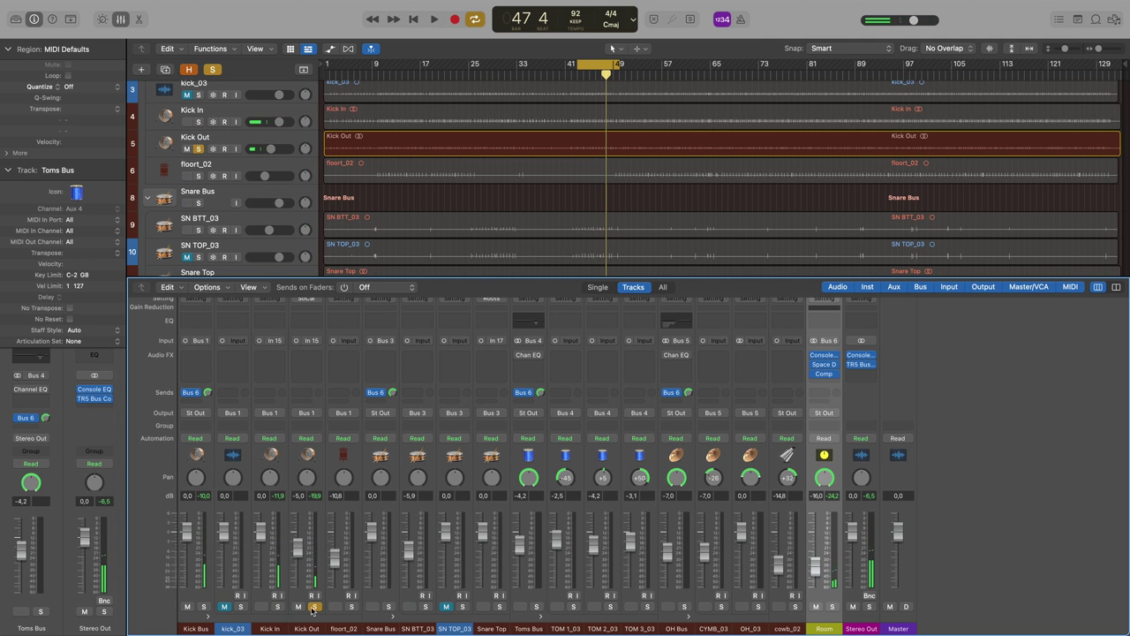
pyautogui.click(314, 606)
pyautogui.click(237, 608)
pyautogui.press('space')
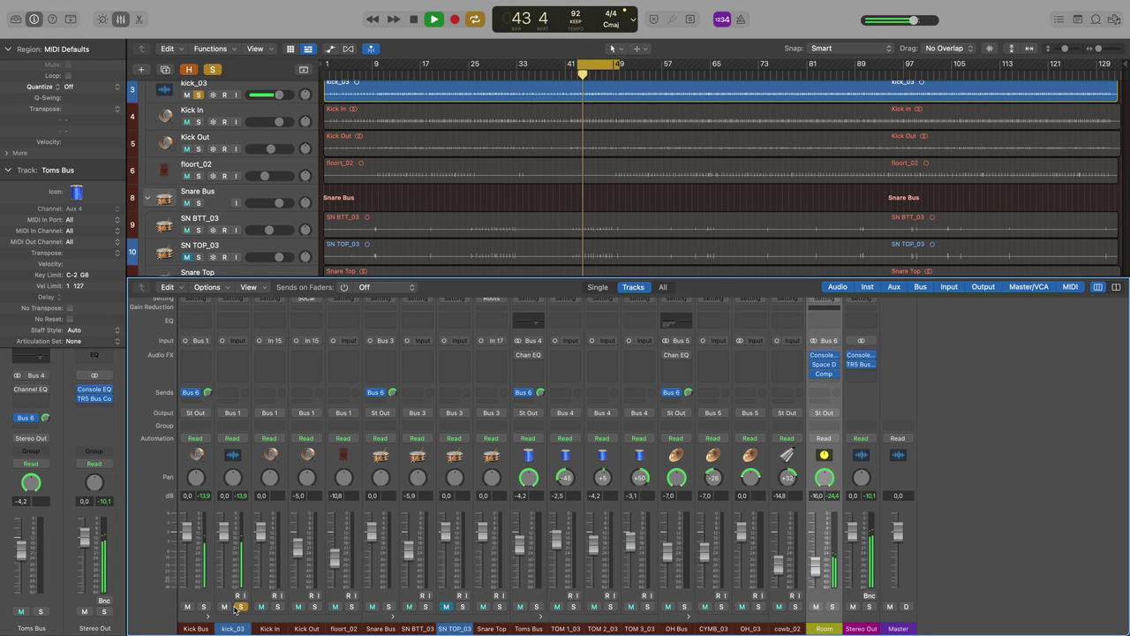
pyautogui.click(816, 607)
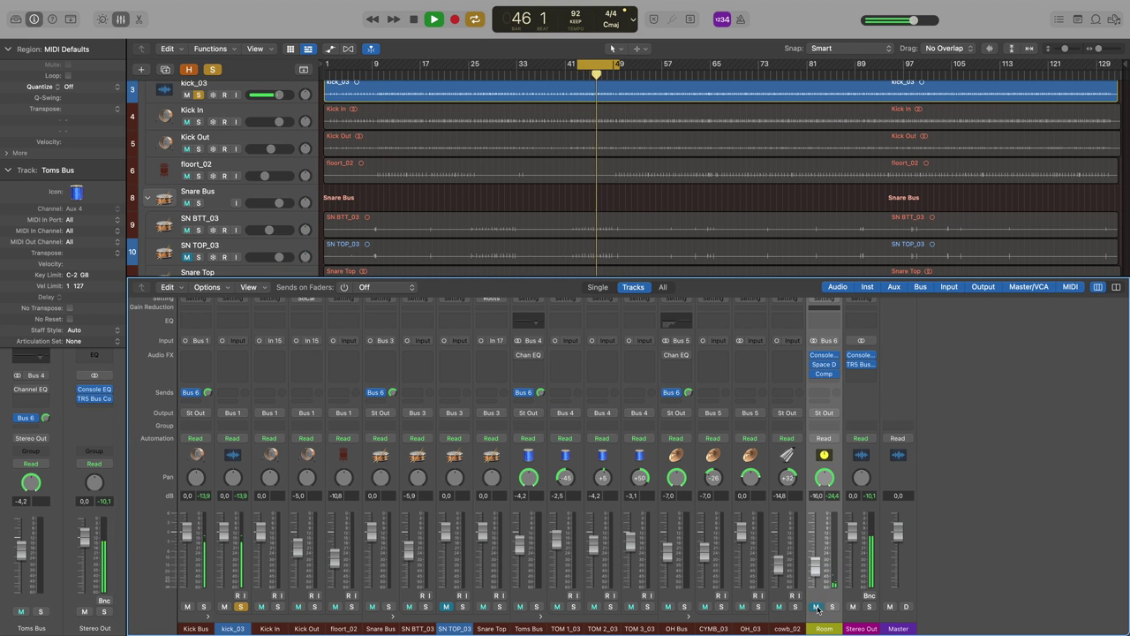
pyautogui.click(818, 608)
pyautogui.press('space')
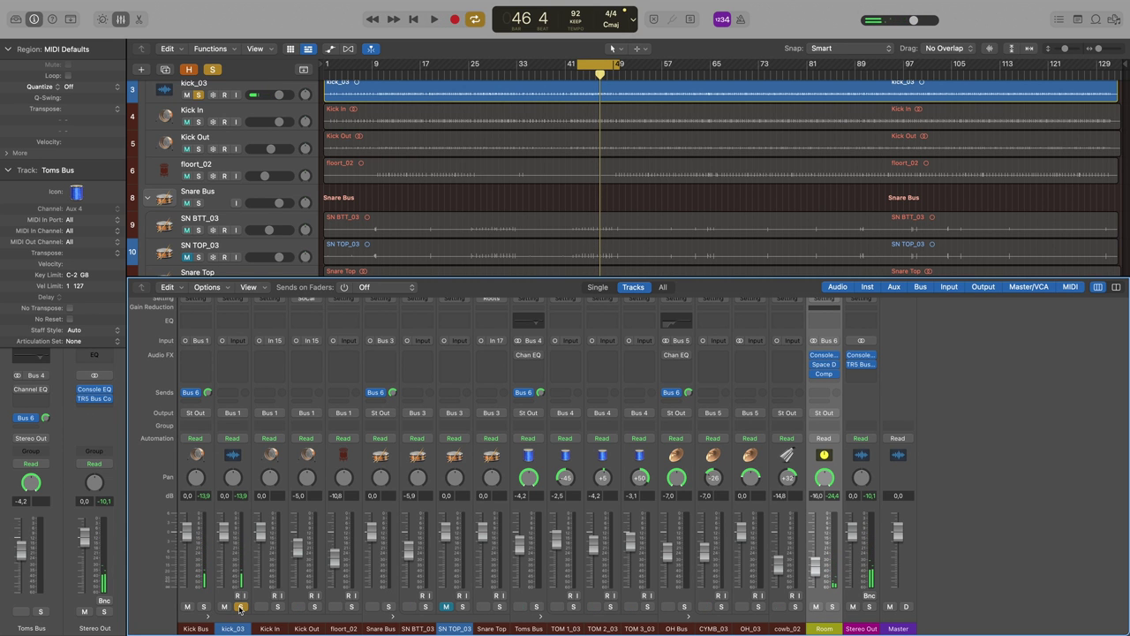
pyautogui.click(239, 607)
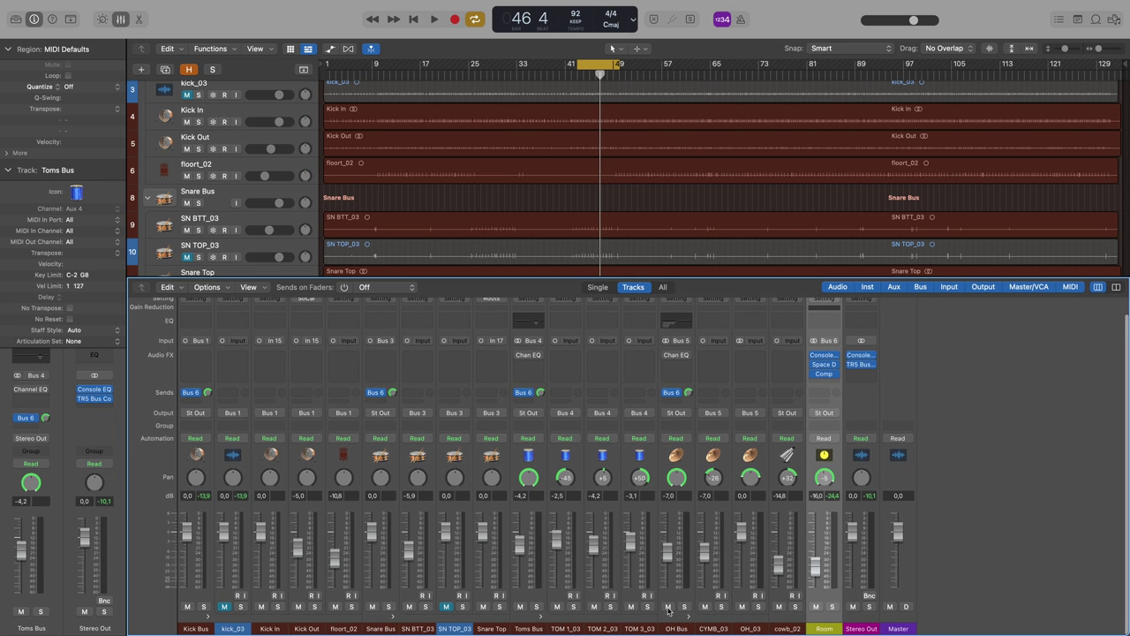
# Step: Solo CYMB_03 and audition it, first in the cycle range and from just before bar 65
pyautogui.click(721, 607)
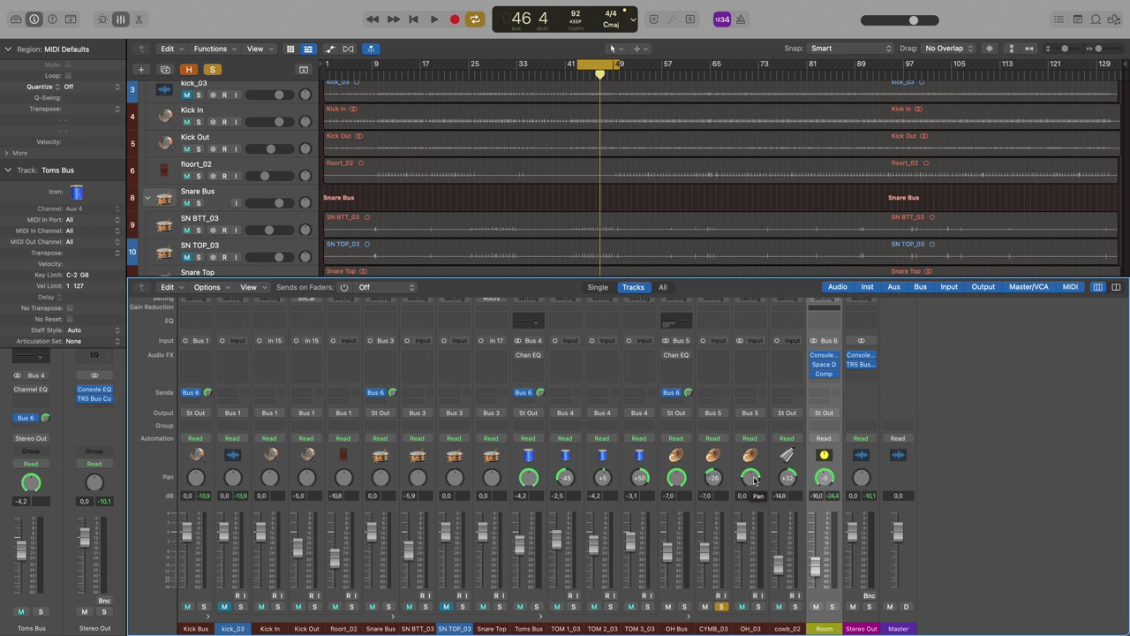
pyautogui.press('space')
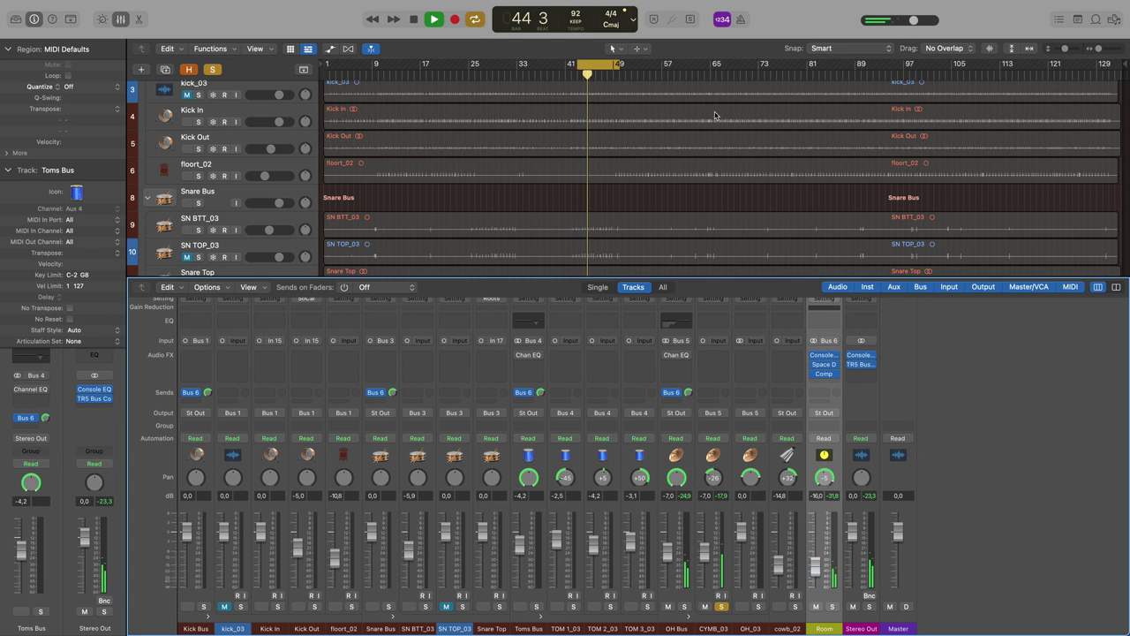
pyautogui.click(694, 75)
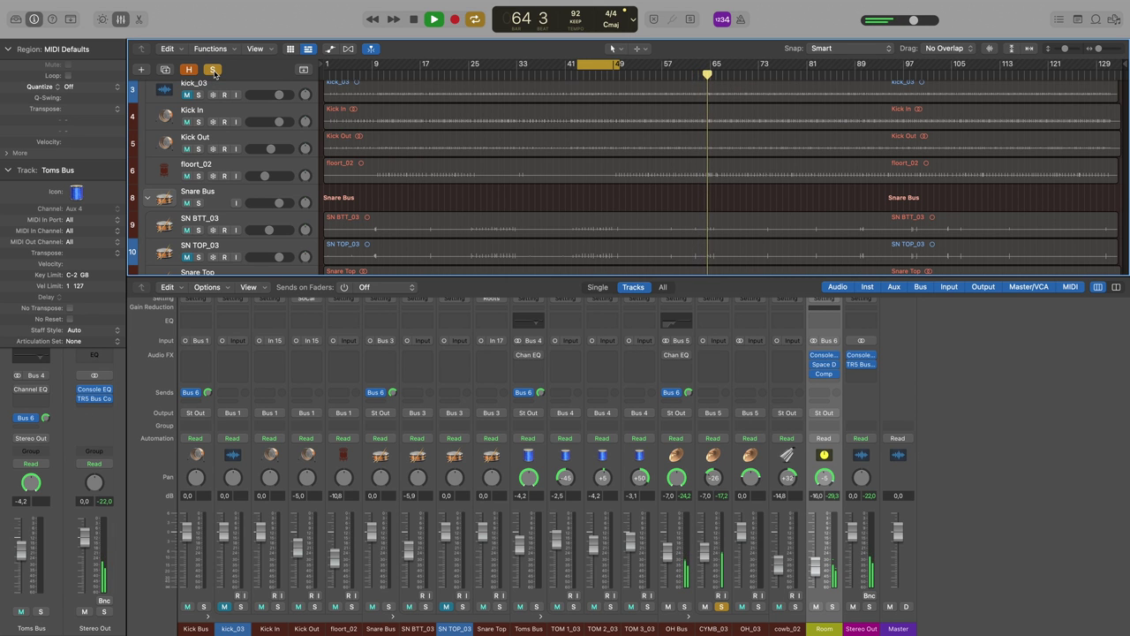
# Step: Clear all solos and listen to the full drum mix, replaying it from bar 64
pyautogui.click(213, 70)
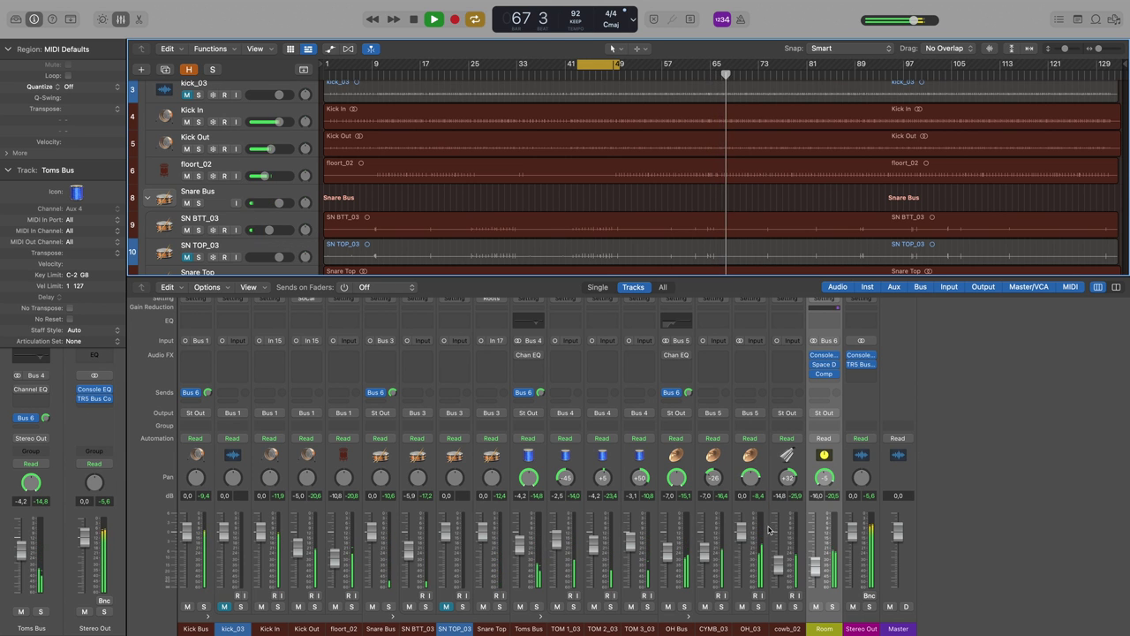
pyautogui.press('space')
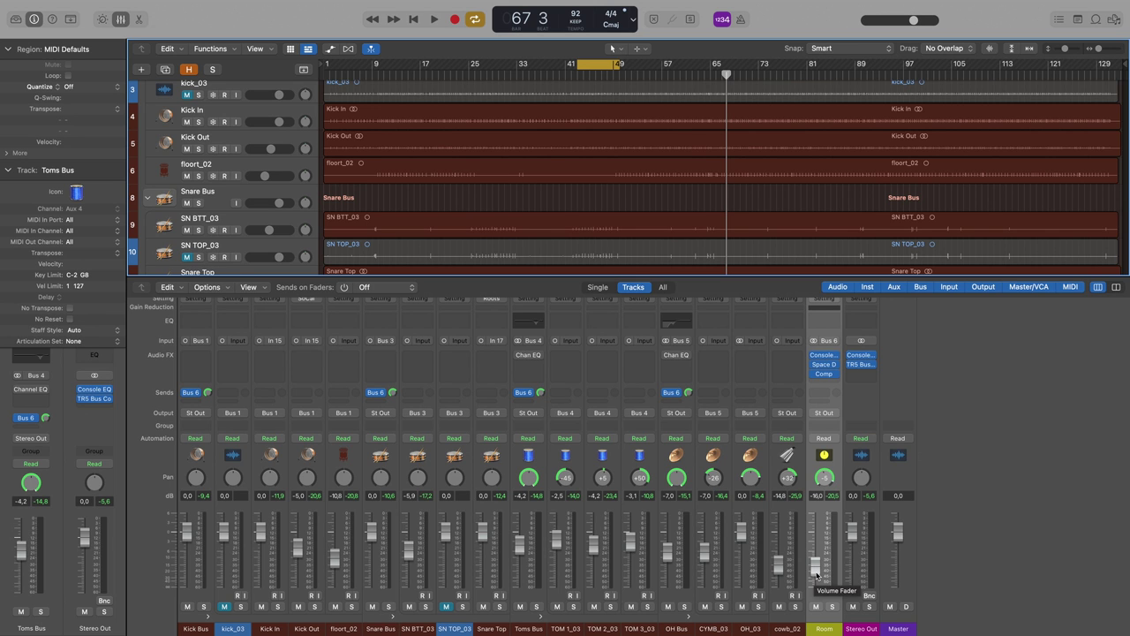
pyautogui.click(702, 91)
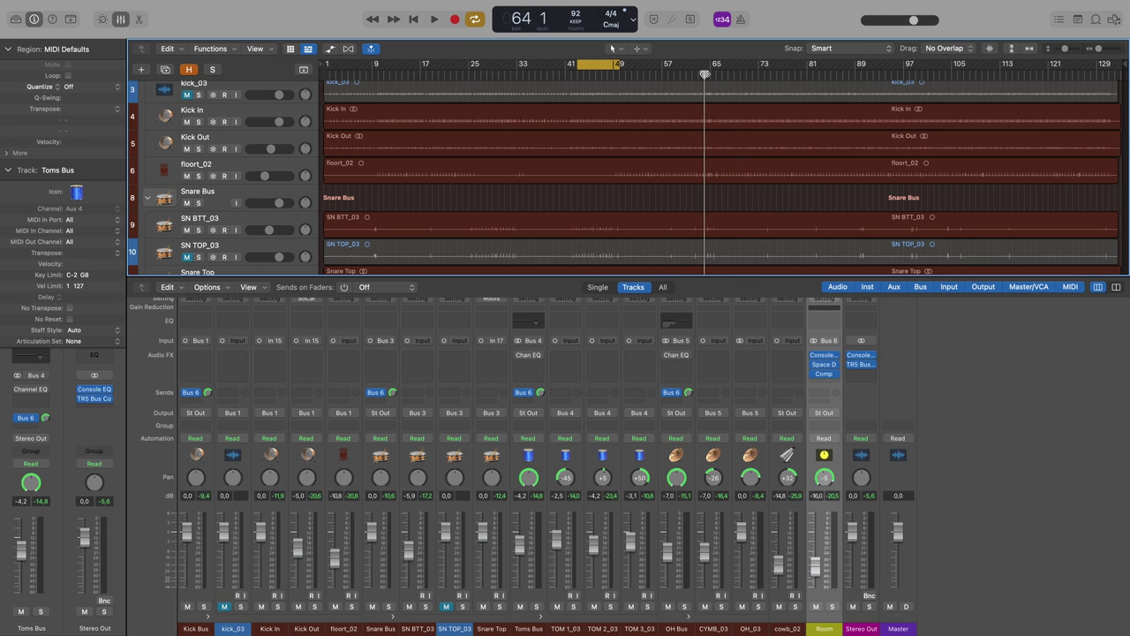
pyautogui.press('space')
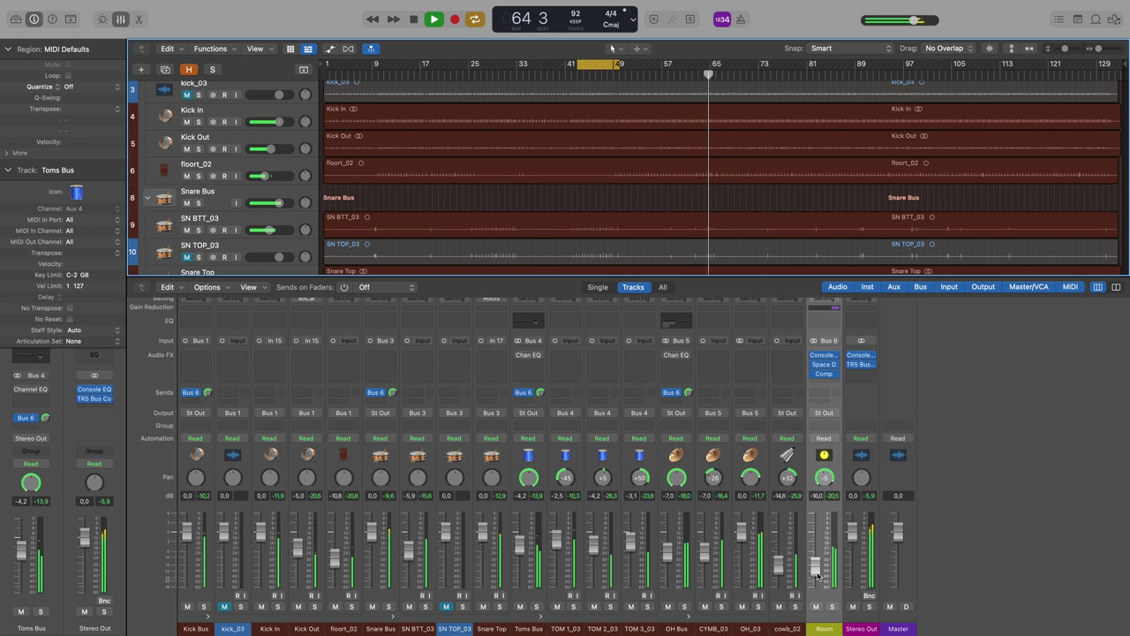
# Step: Raise the Room fader to -15.0 dB during playback and compare the drum mix with Room muted and unmuted
pyautogui.moveTo(817, 570); pyautogui.dragTo(815, 567)
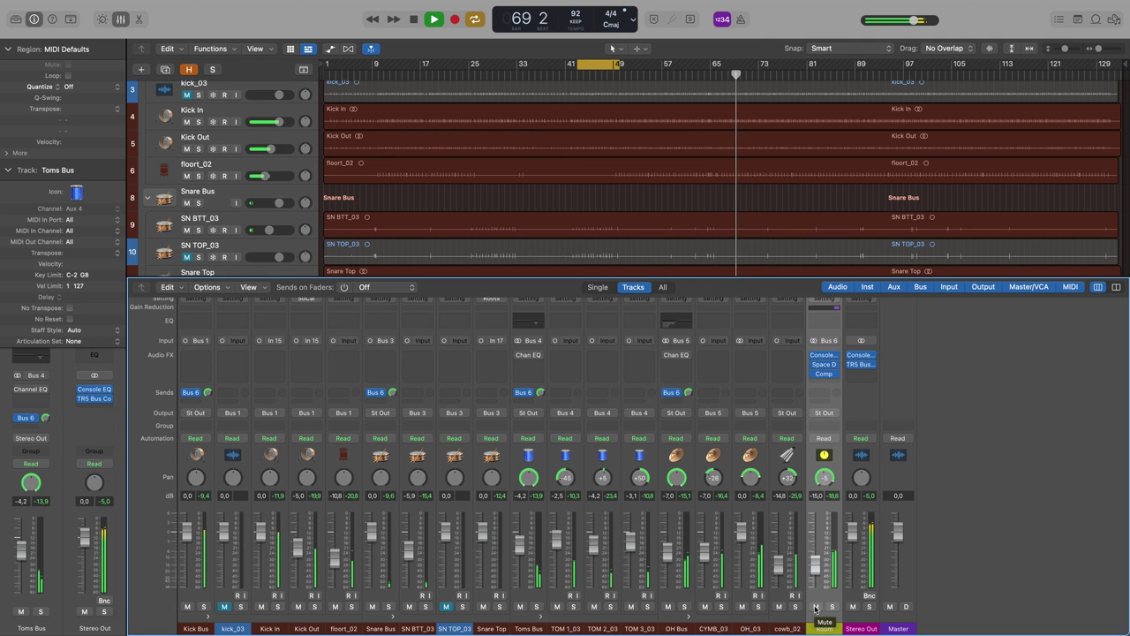
pyautogui.click(815, 608)
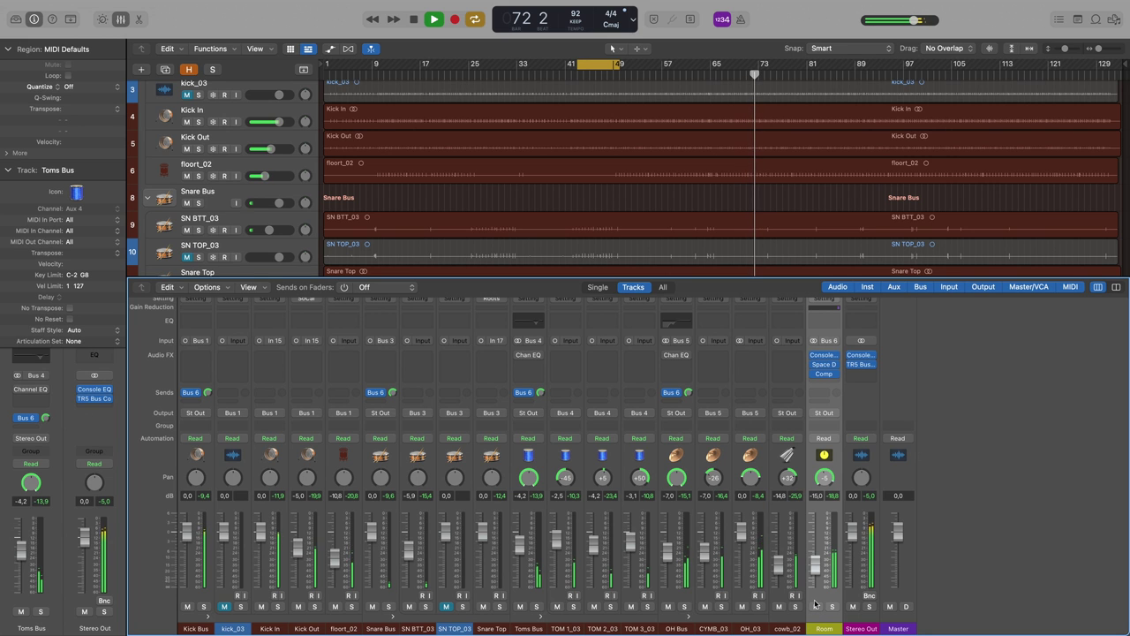
pyautogui.press('space')
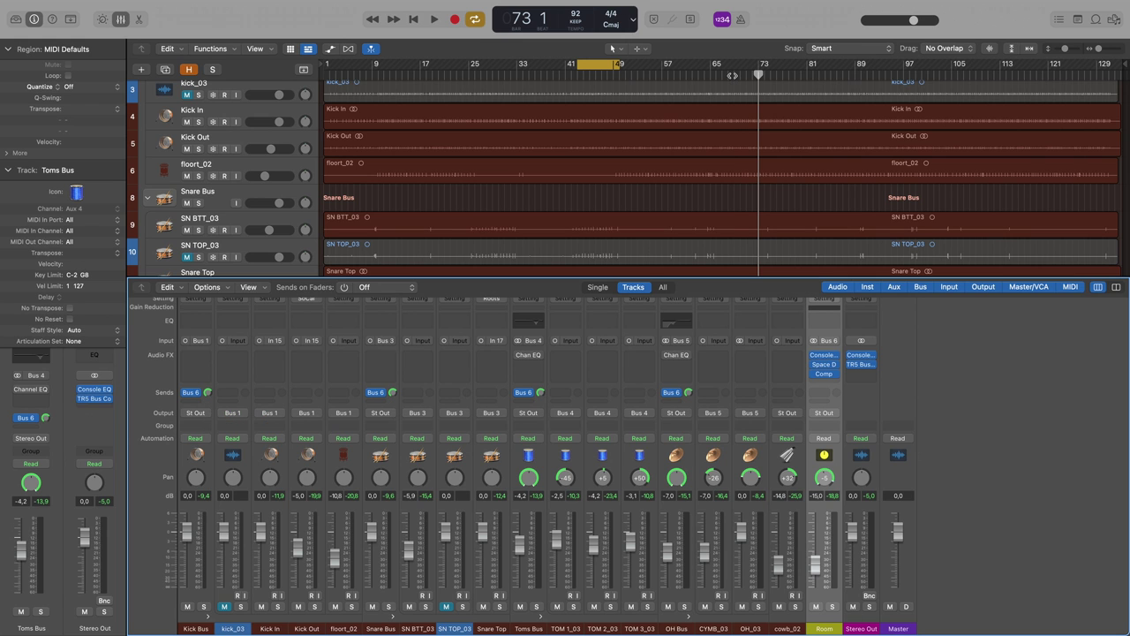
# Step: Replay the drum mix and lower the Kick Bus send level to Bus 6 while listening
pyautogui.press('space')
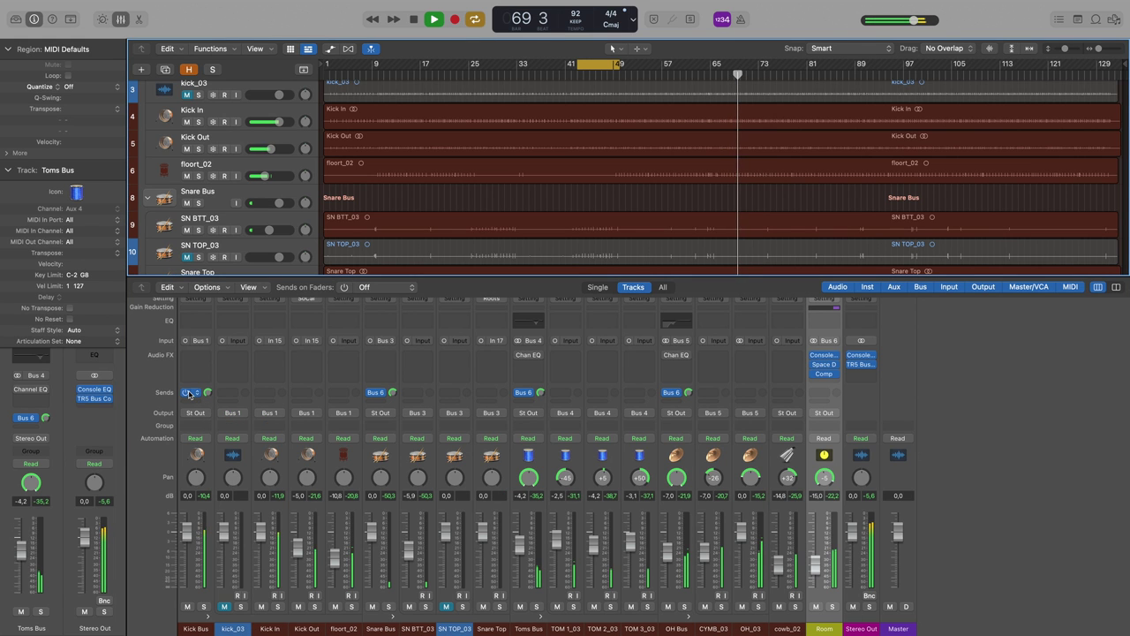
pyautogui.moveTo(208, 394); pyautogui.dragTo(210, 418)
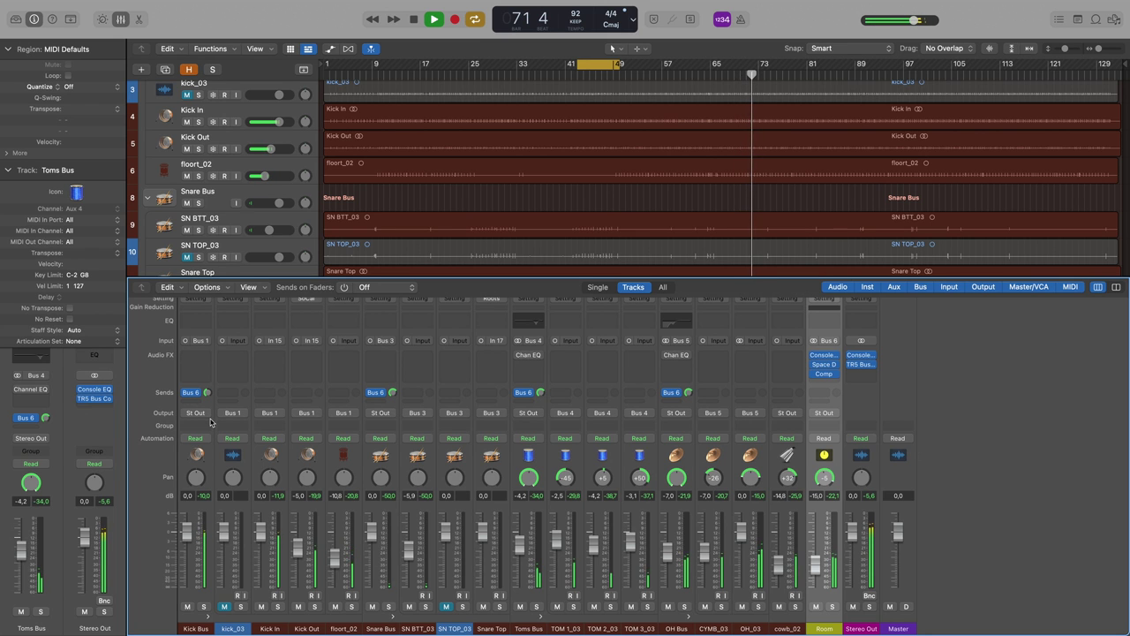
pyautogui.press('space')
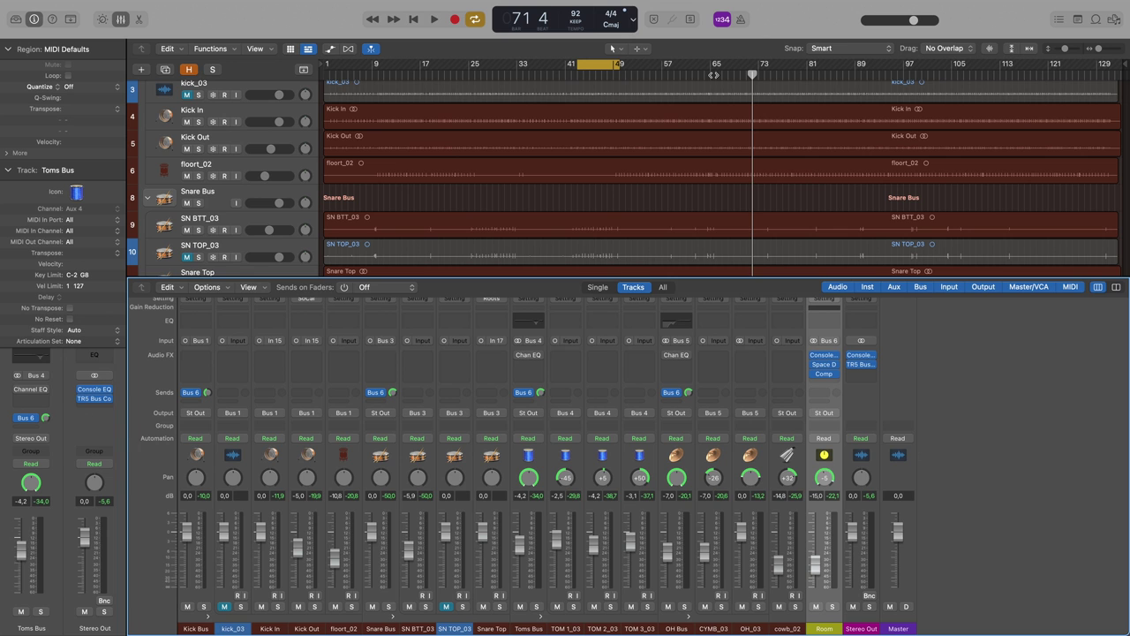
# Step: Lower the OH Bus send level to Bus 6 during playback and set the Room fader to -16.0 dB
pyautogui.press('space')
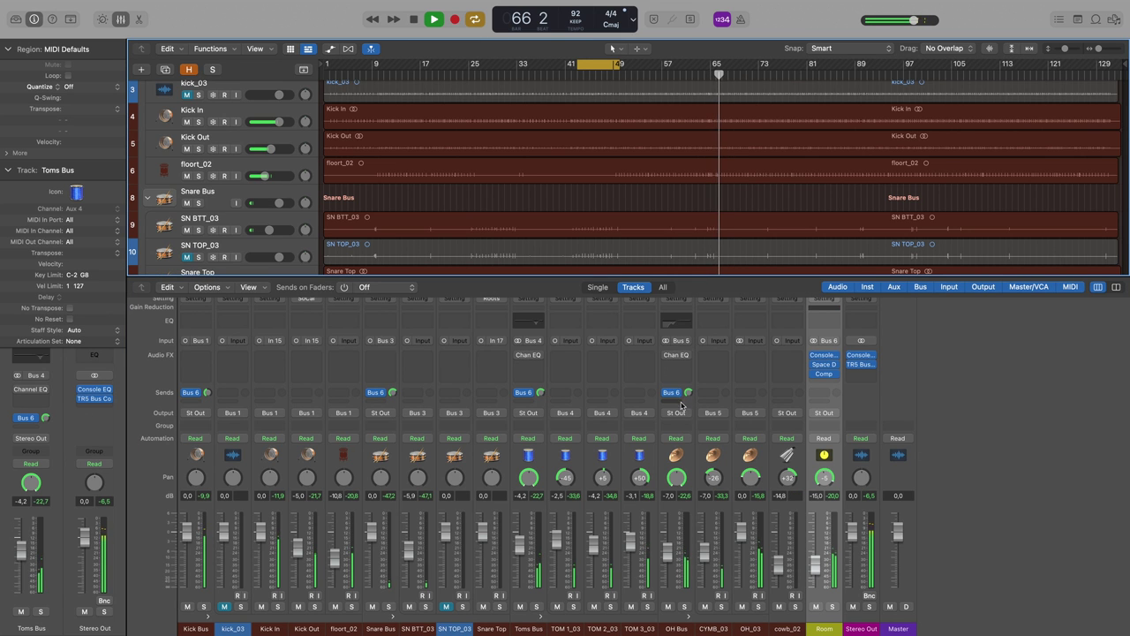
pyautogui.moveTo(688, 394); pyautogui.dragTo(706, 433)
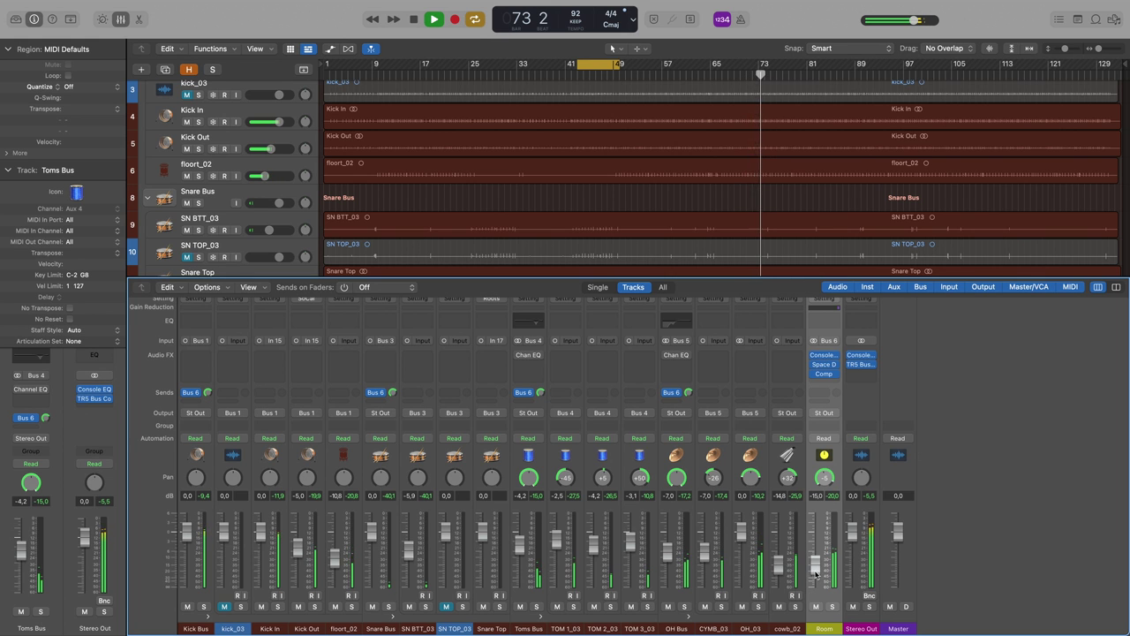
pyautogui.moveTo(815, 568); pyautogui.dragTo(815, 569)
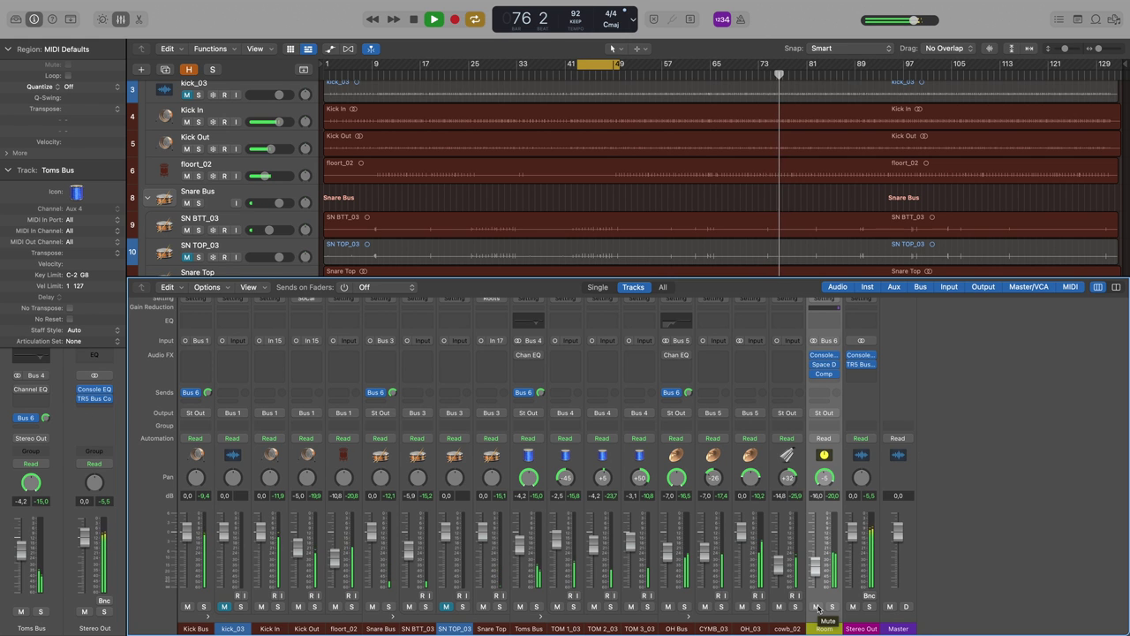
pyautogui.press('space')
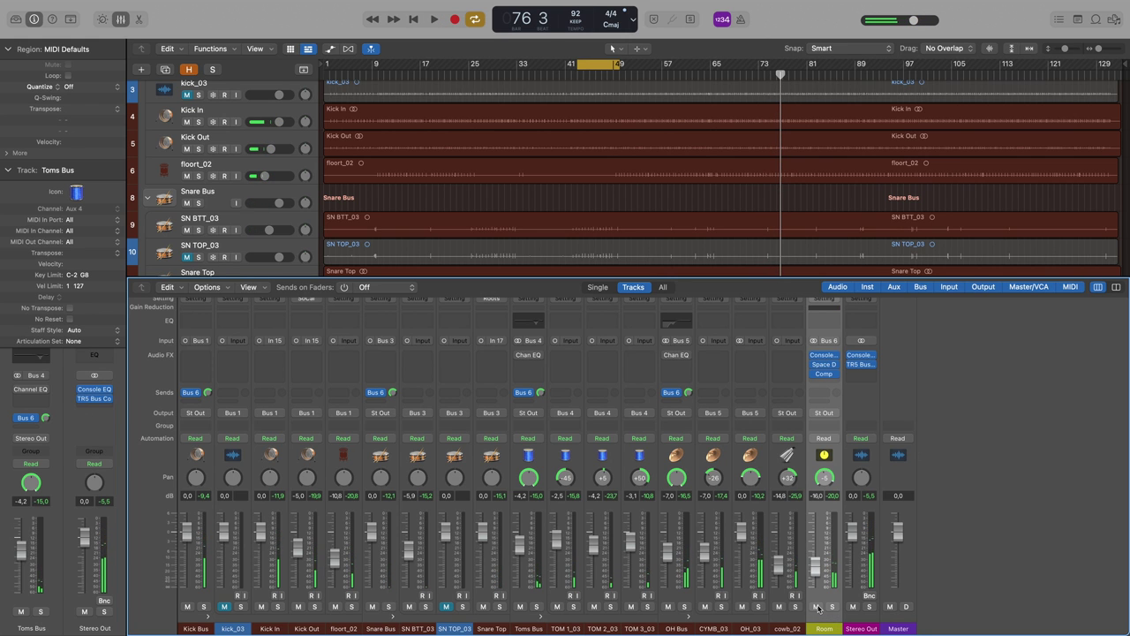